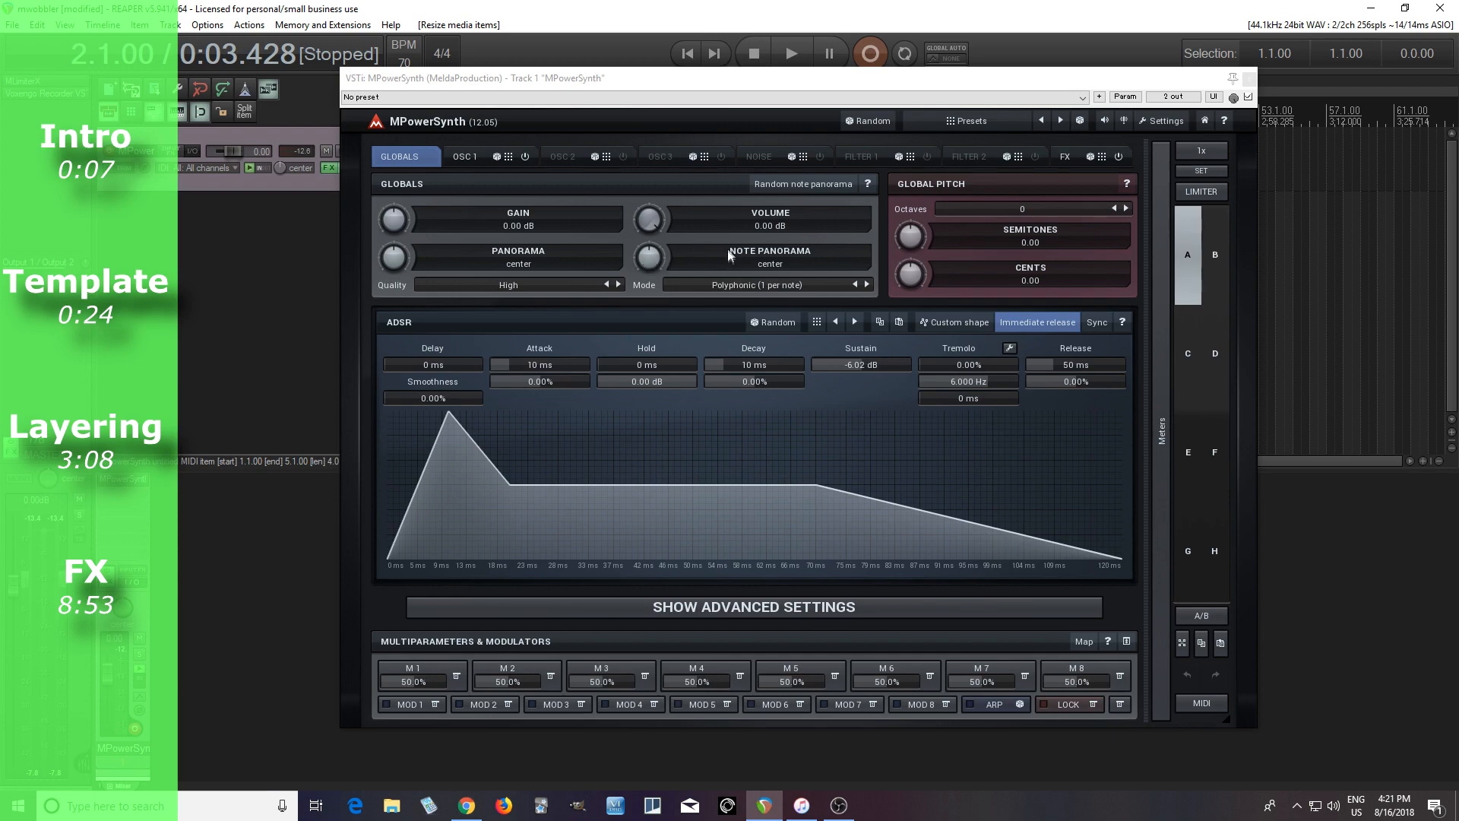
Turn off oscillator 1 and add an MDrummer Sampler in column 2 of the FX grid's first row.
drag(717, 87, 744, 82)
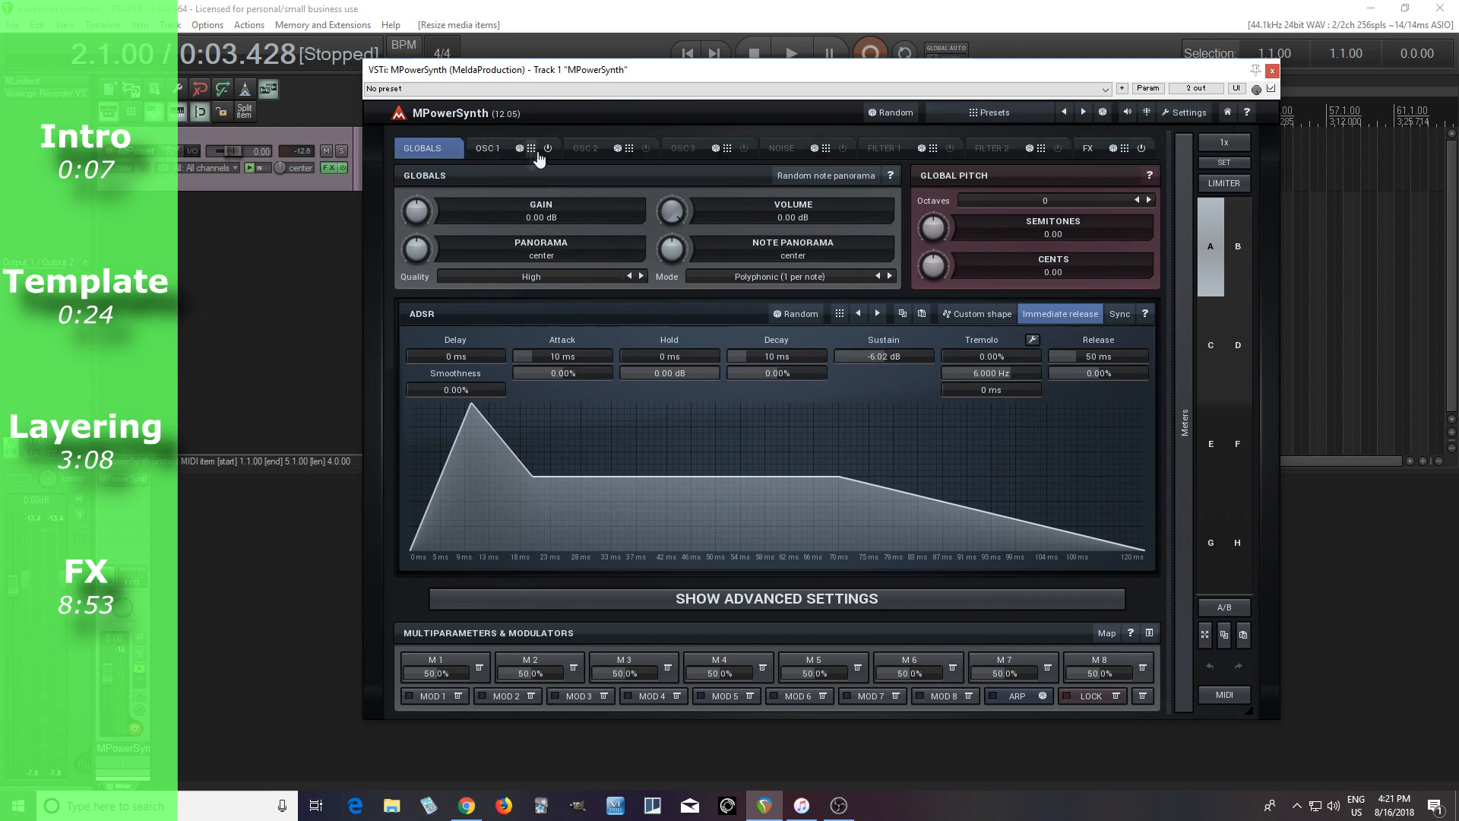
click(548, 149)
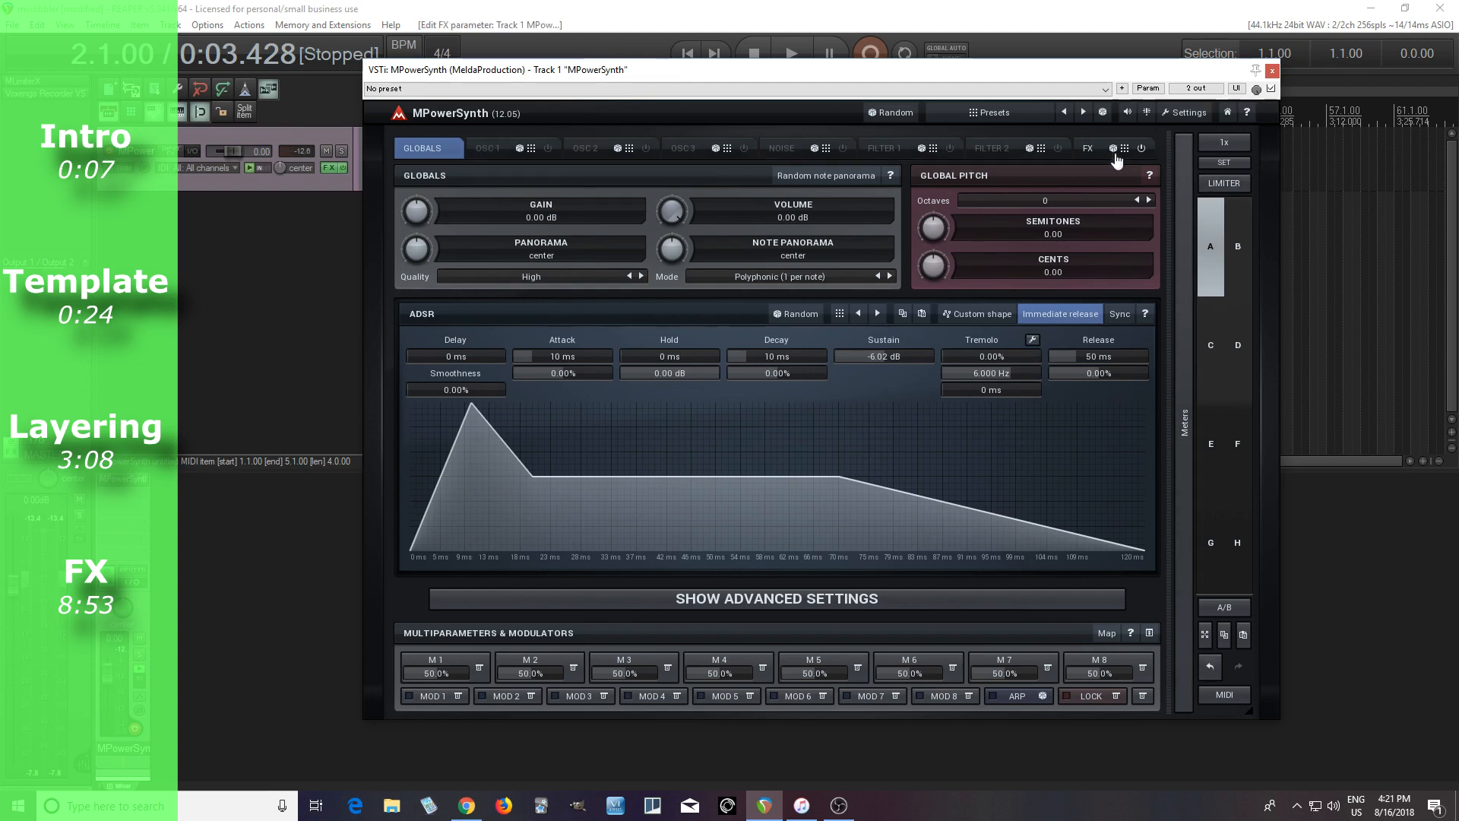
click(1090, 151)
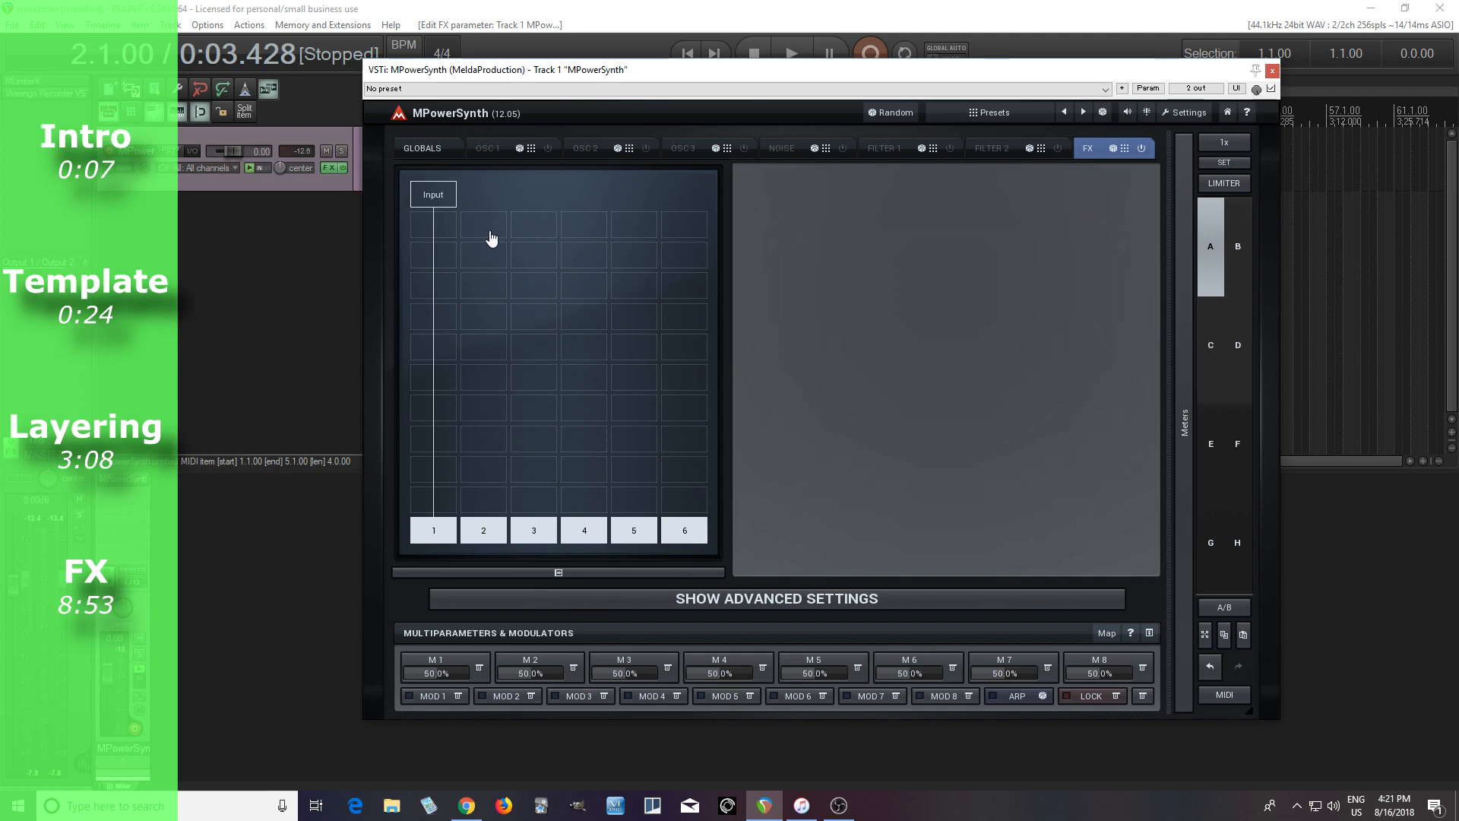
click(491, 239)
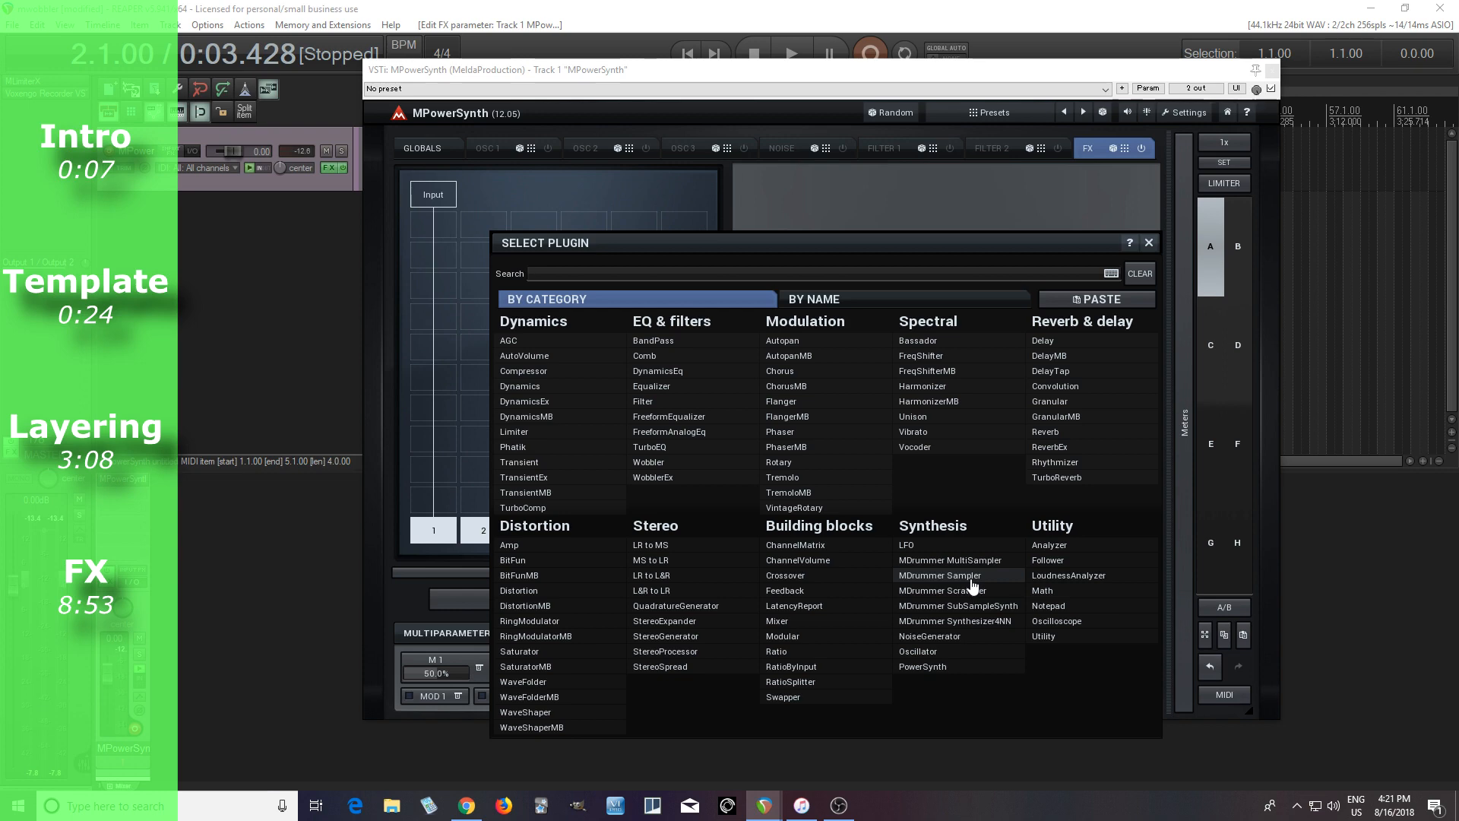
click(965, 576)
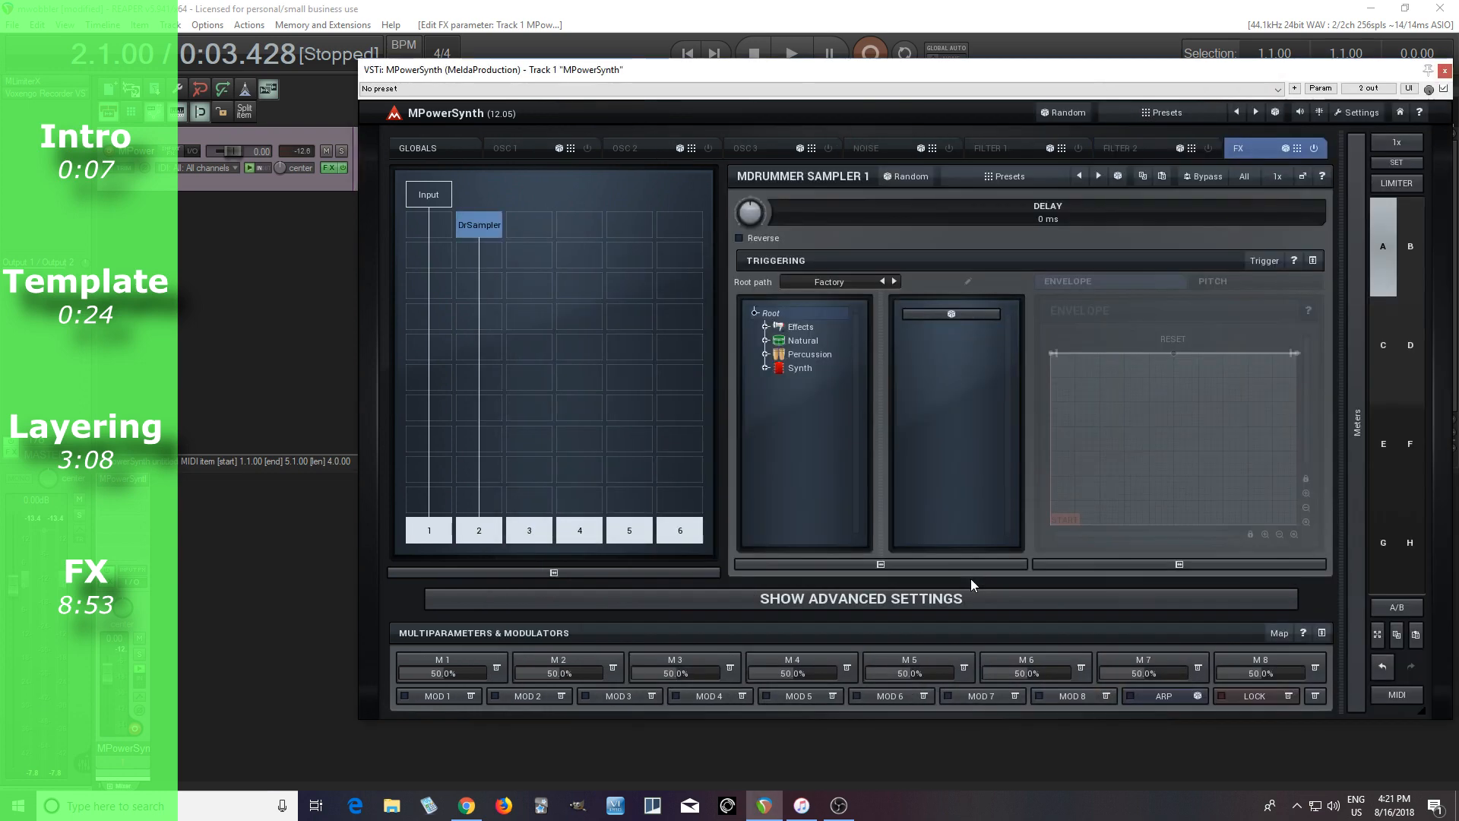
Copy the MDrummer Sampler into columns 3, 4 and 5 of the FX grid's first row.
right_click(483, 229)
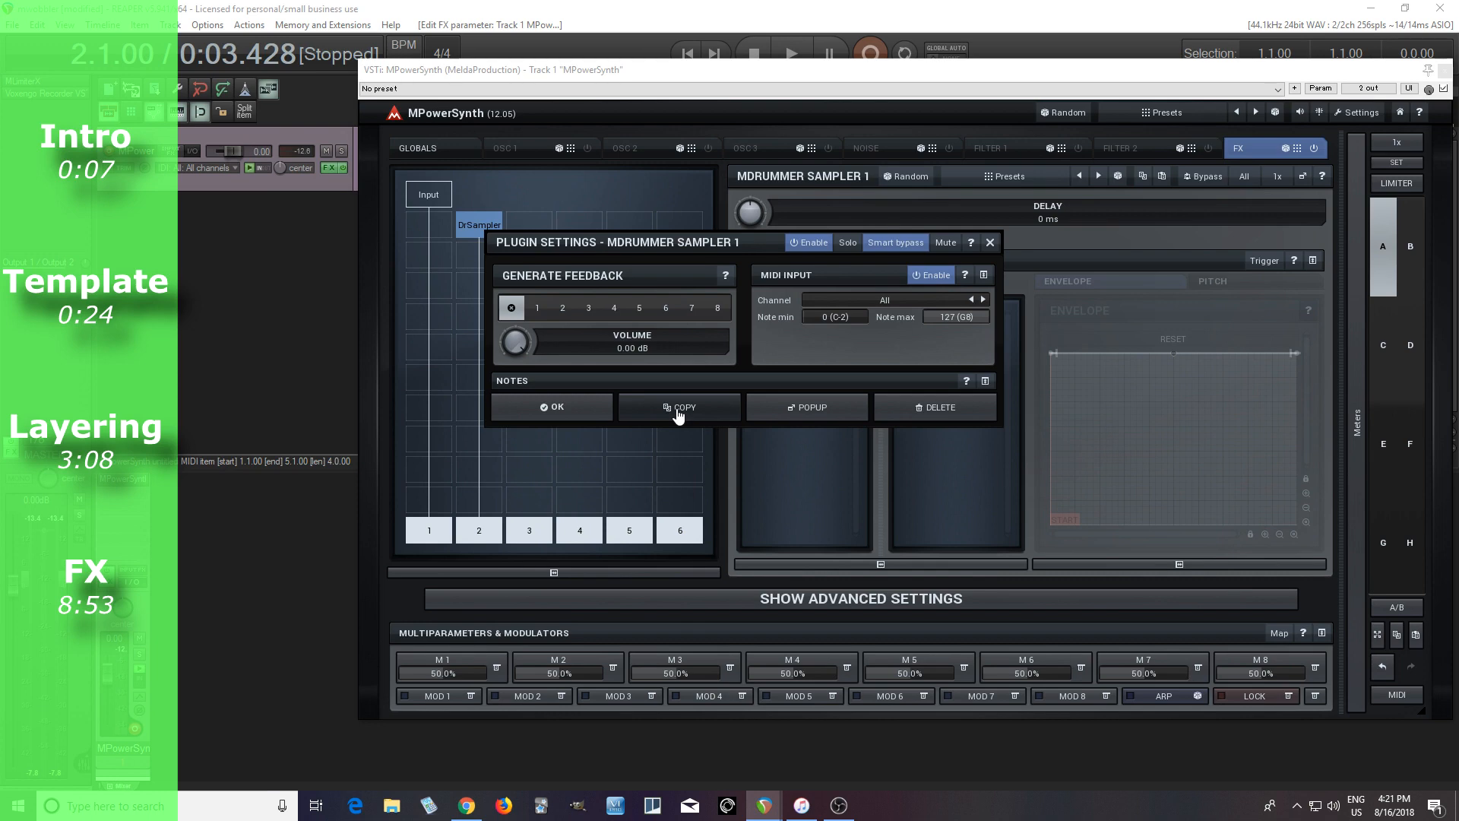
click(549, 407)
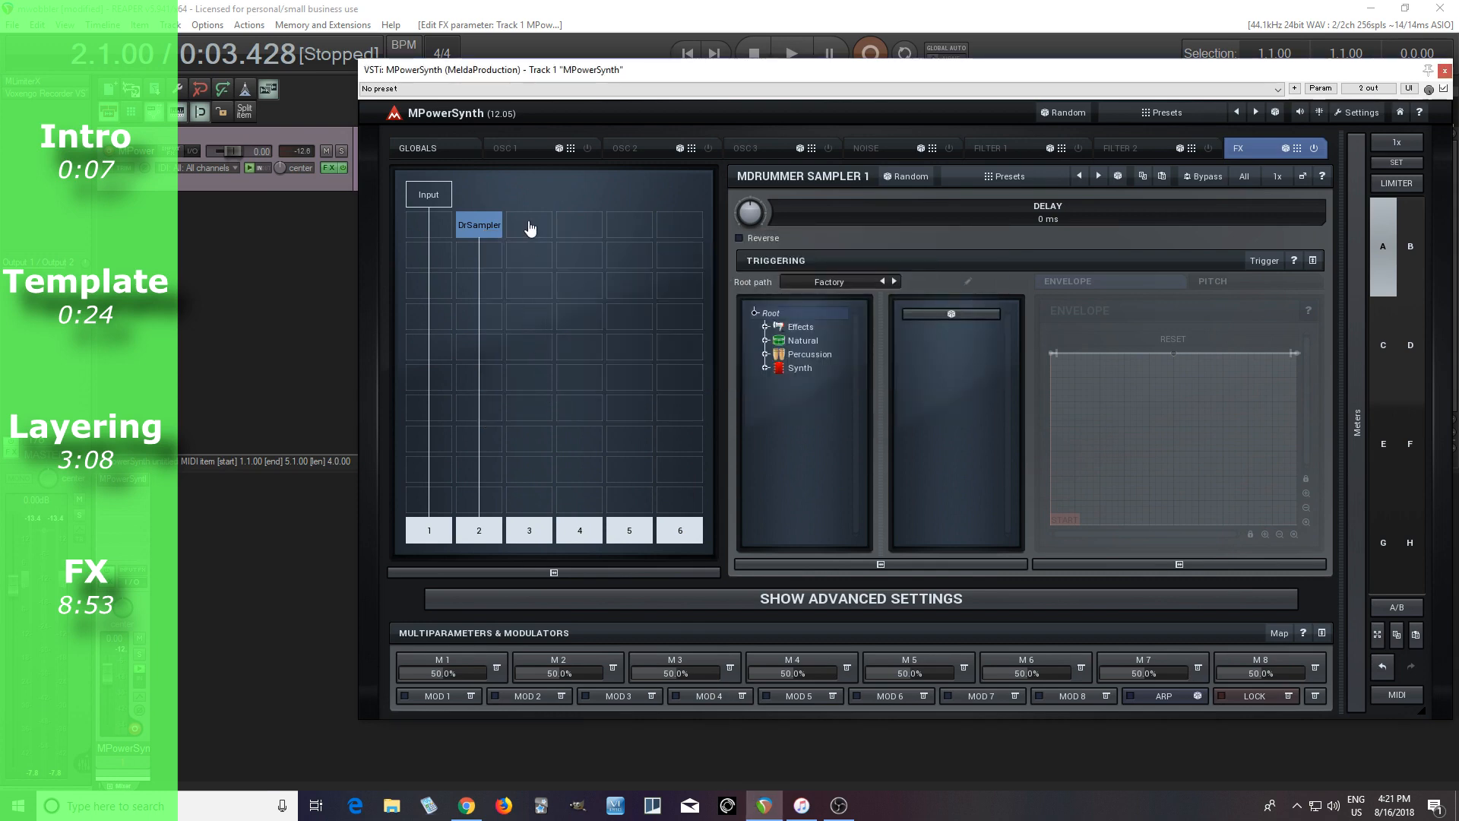
click(530, 228)
click(1132, 287)
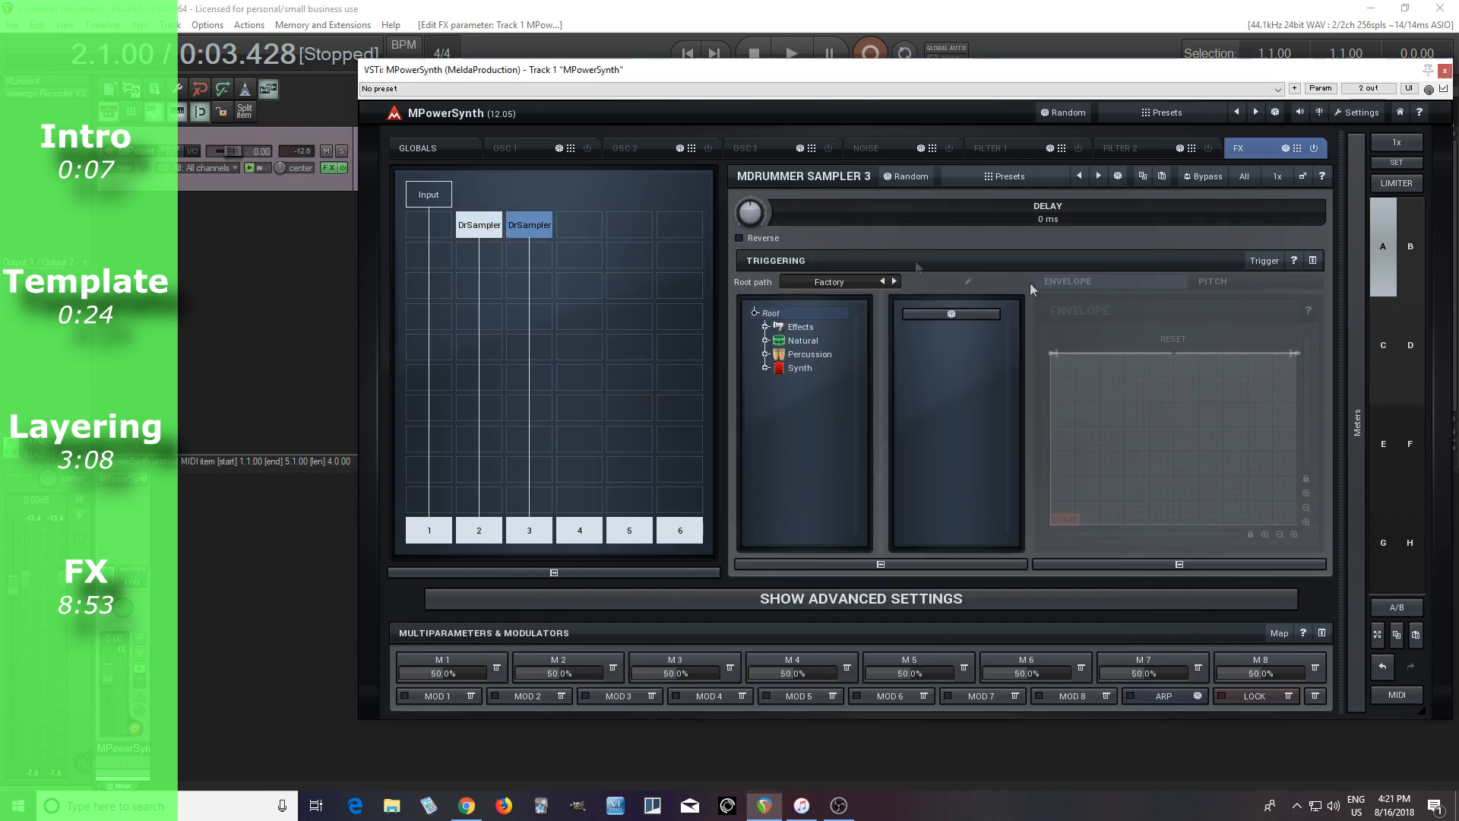
click(580, 225)
click(1132, 287)
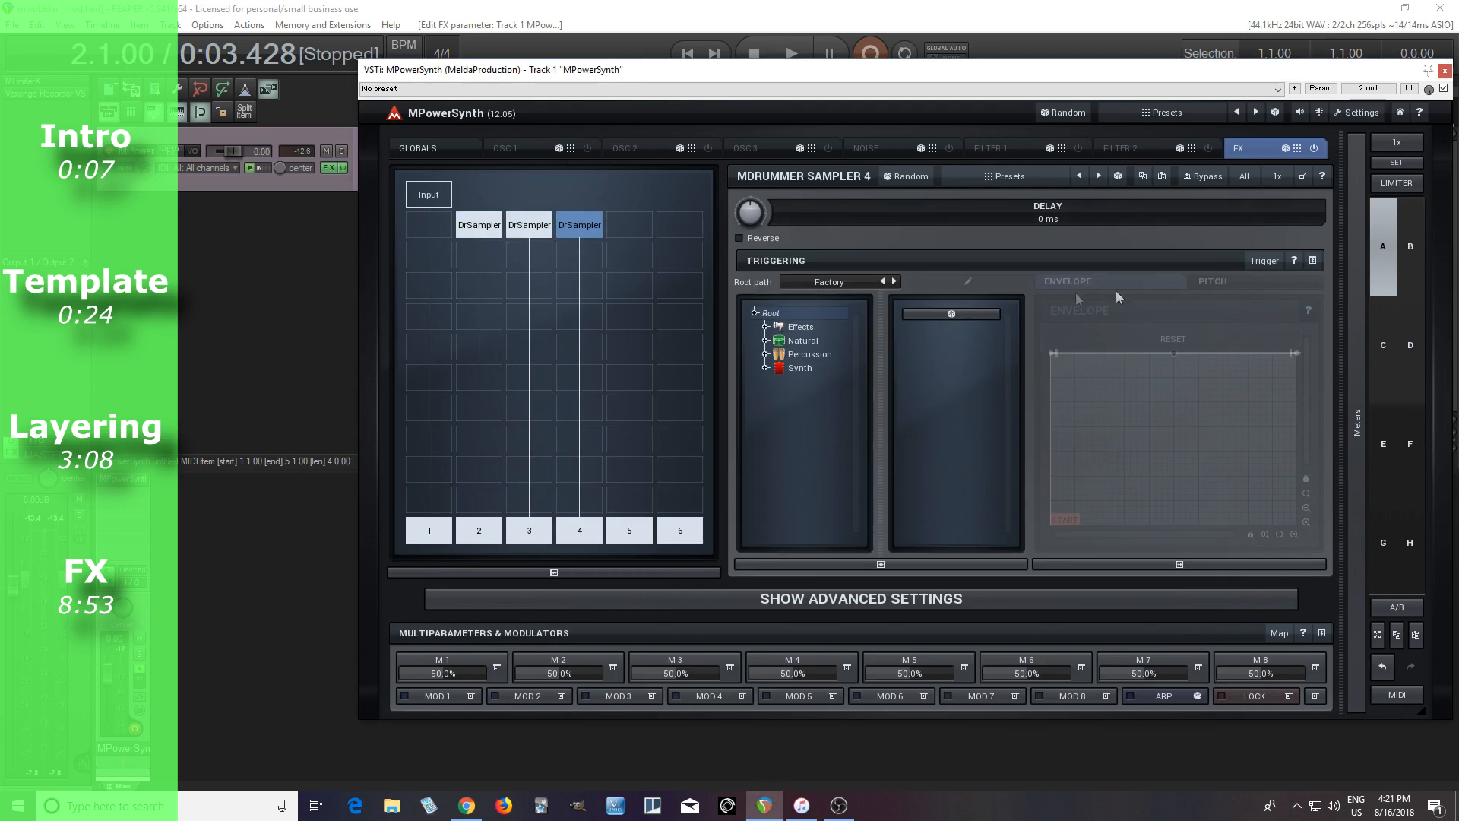
click(637, 227)
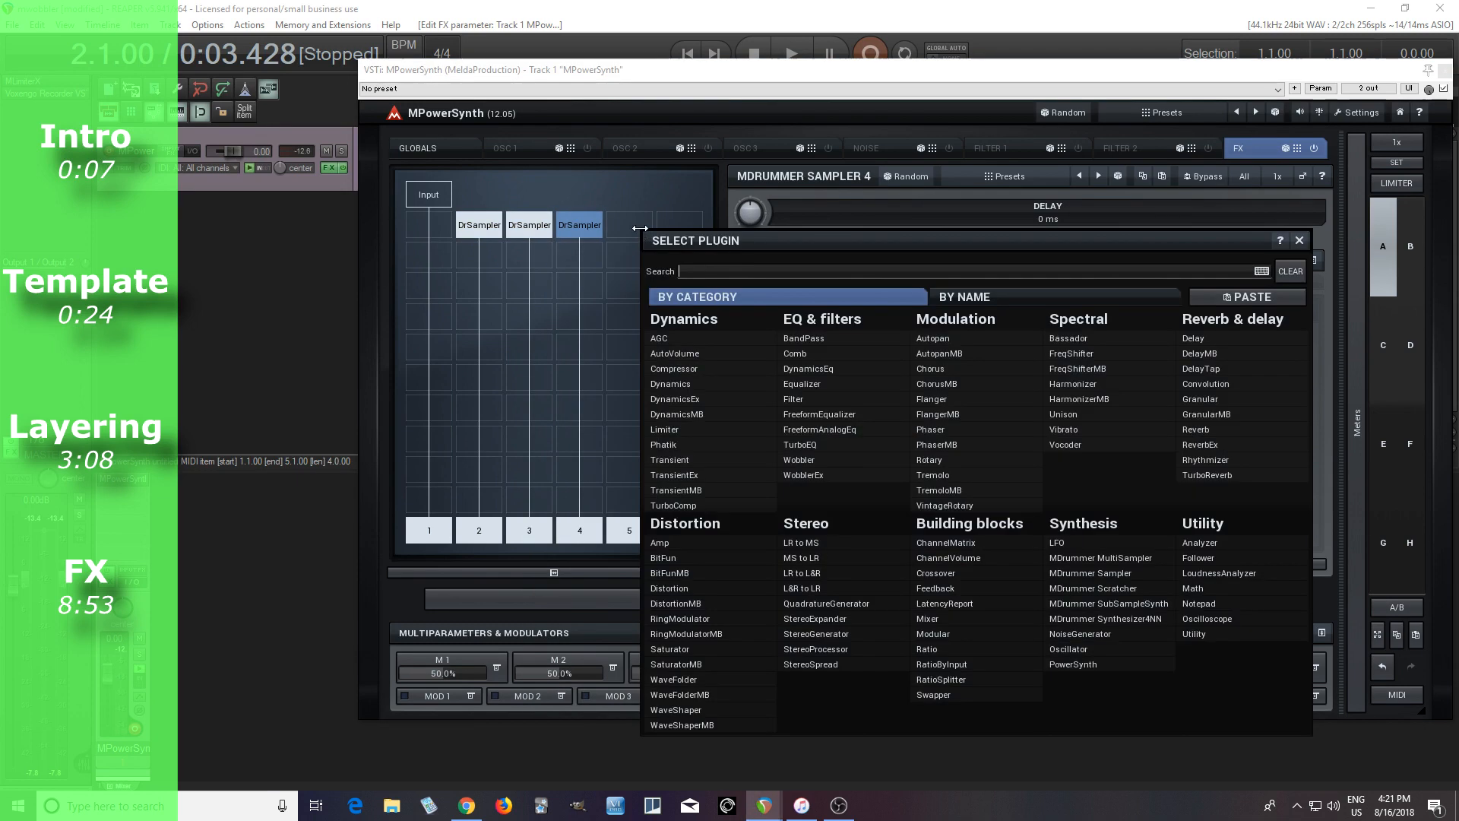
click(1234, 299)
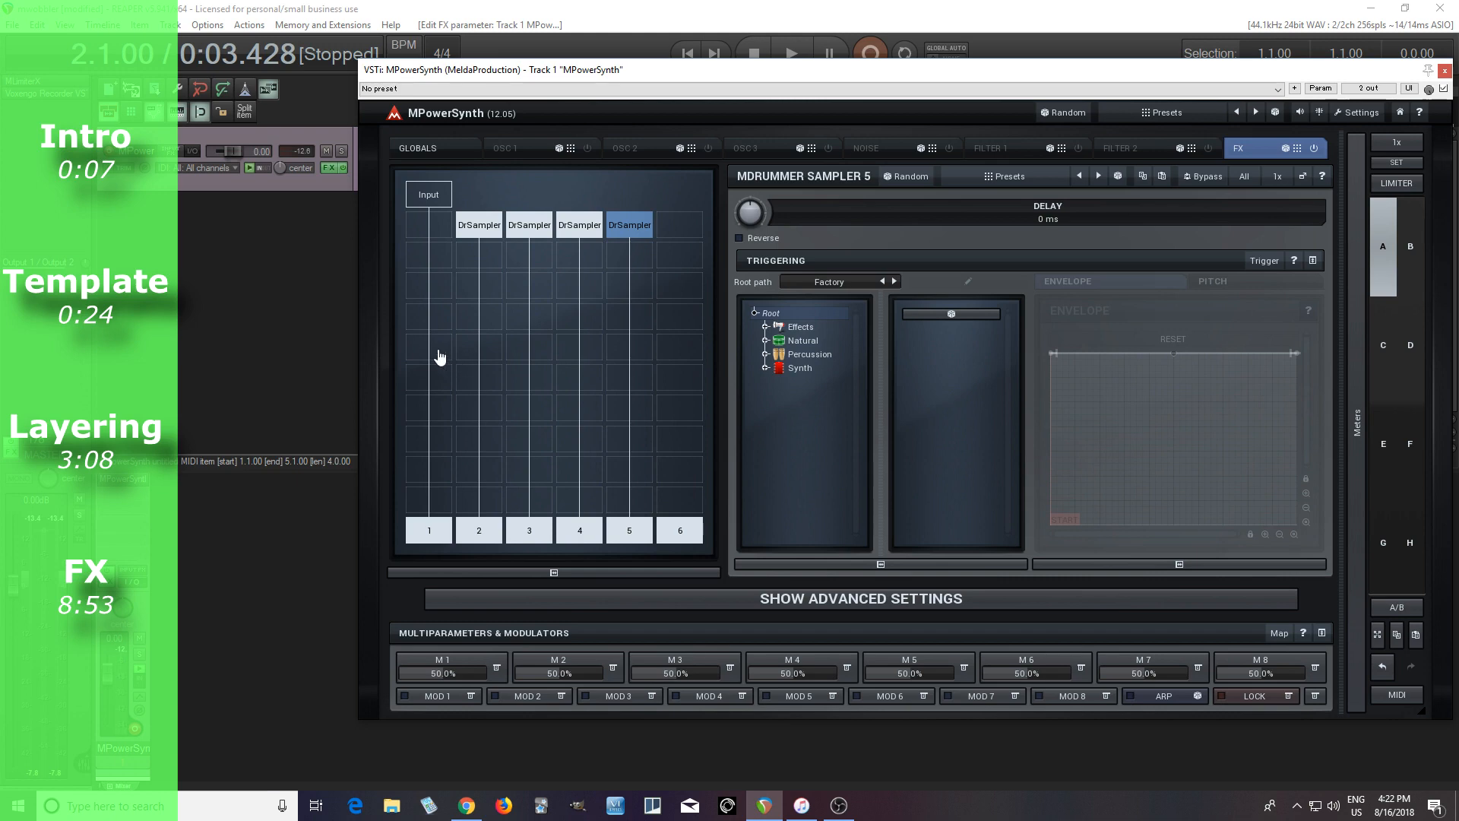
Add a Mixer in column 1 of the FX grid's sixth row and enable its inputs 1 to 5.
double_click(435, 380)
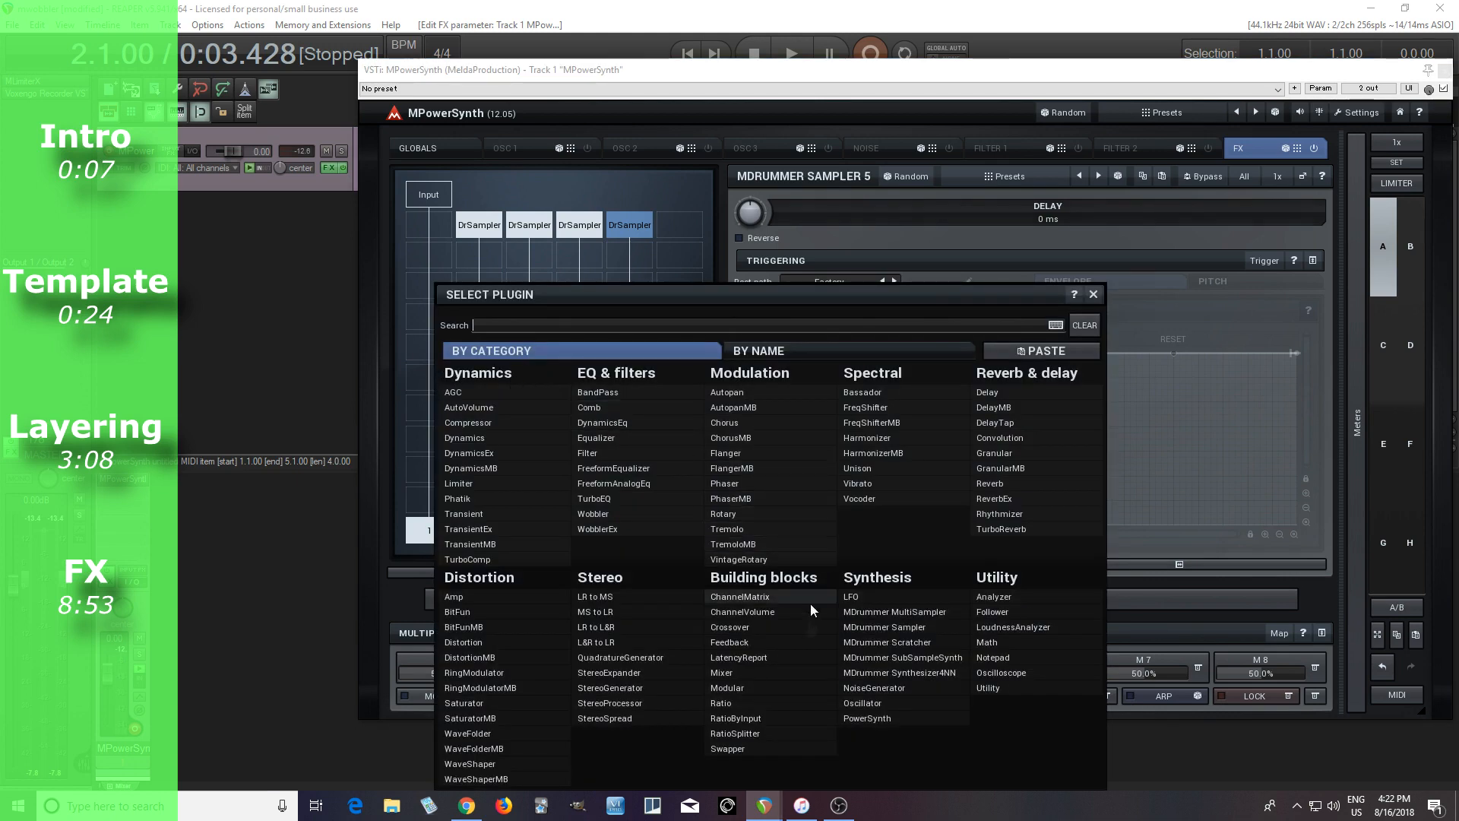
click(759, 673)
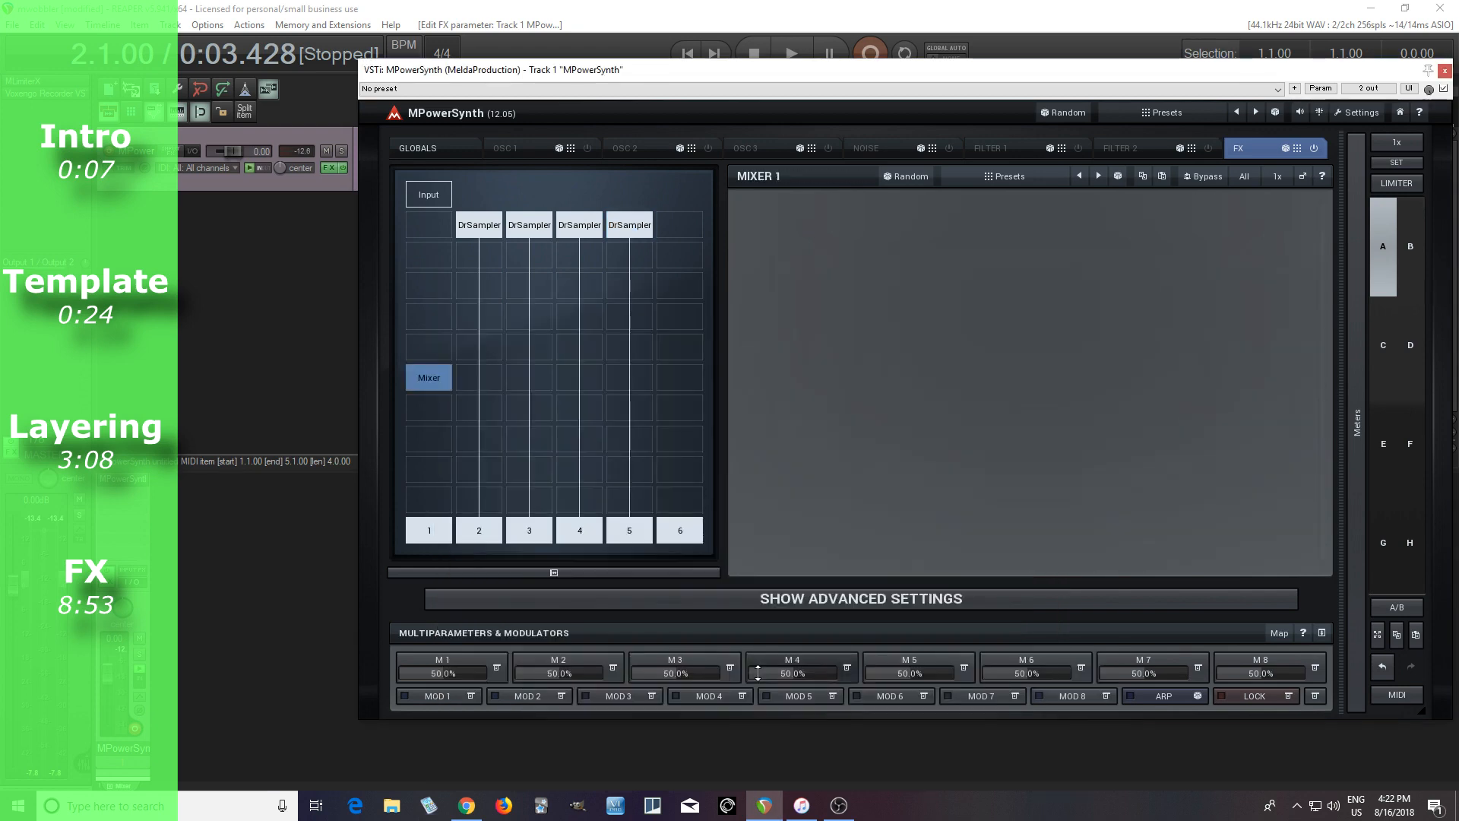
double_click(439, 382)
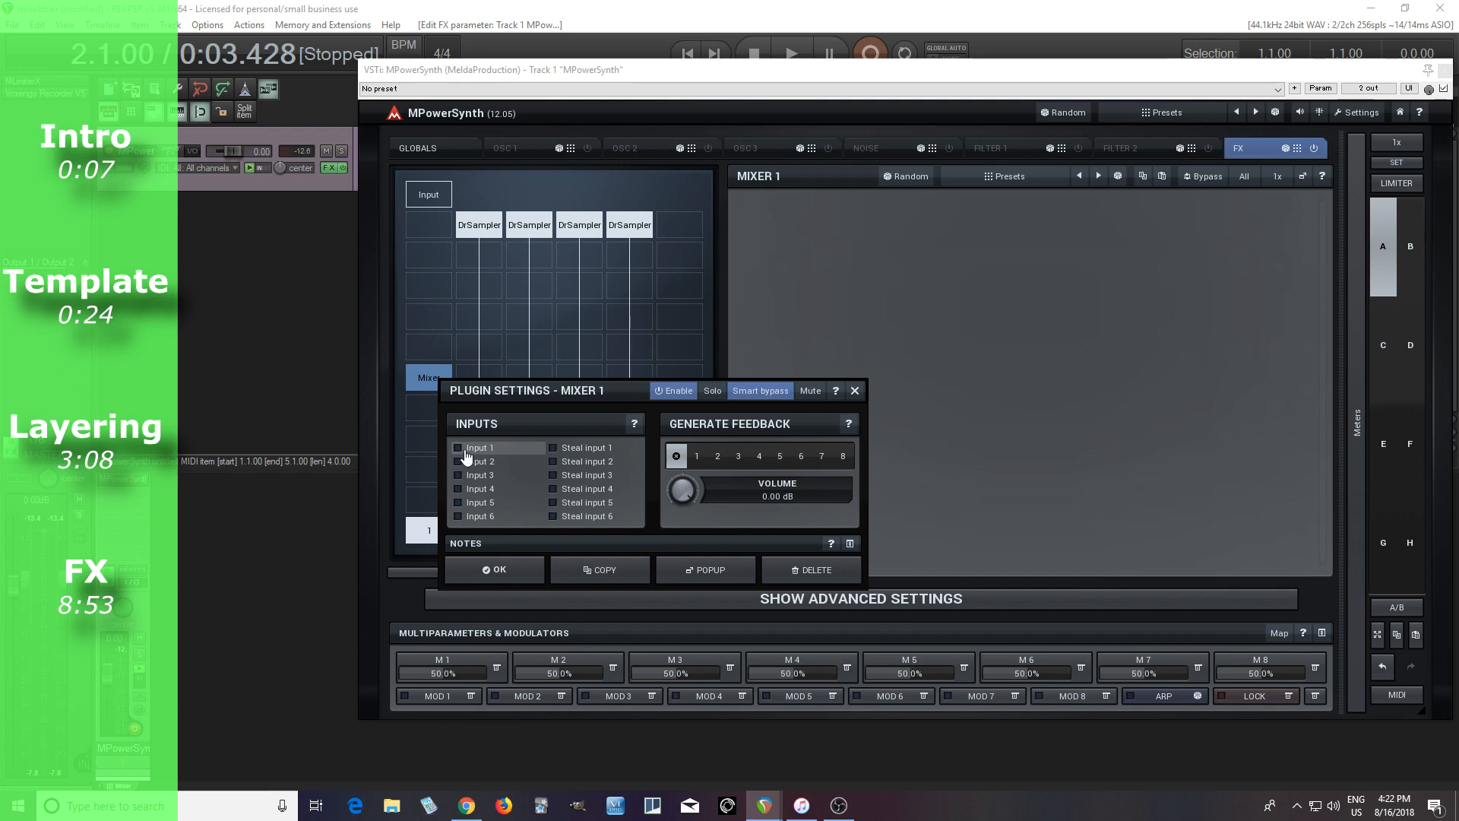
click(470, 449)
click(467, 462)
click(464, 475)
click(463, 489)
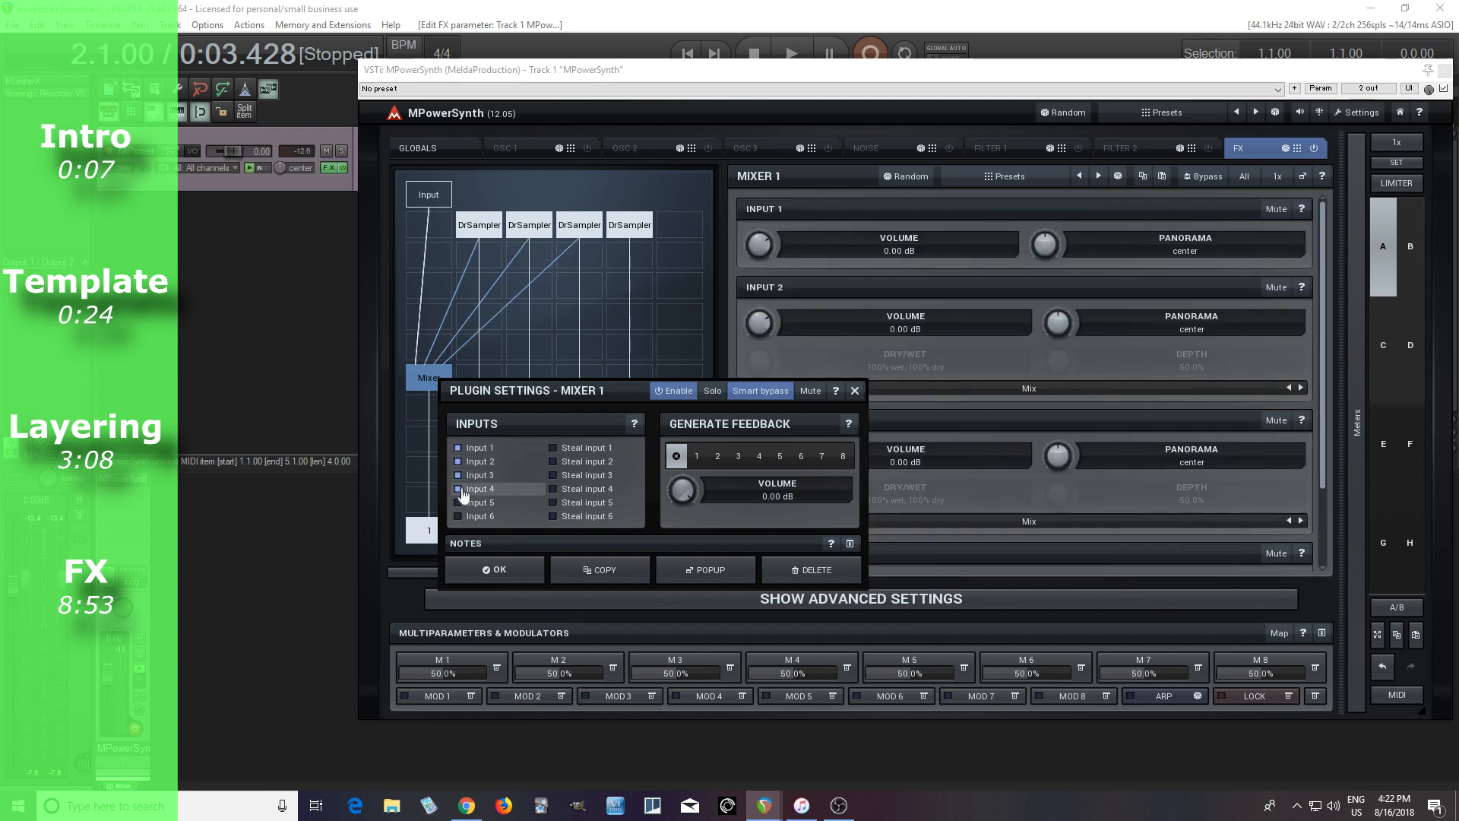
click(463, 503)
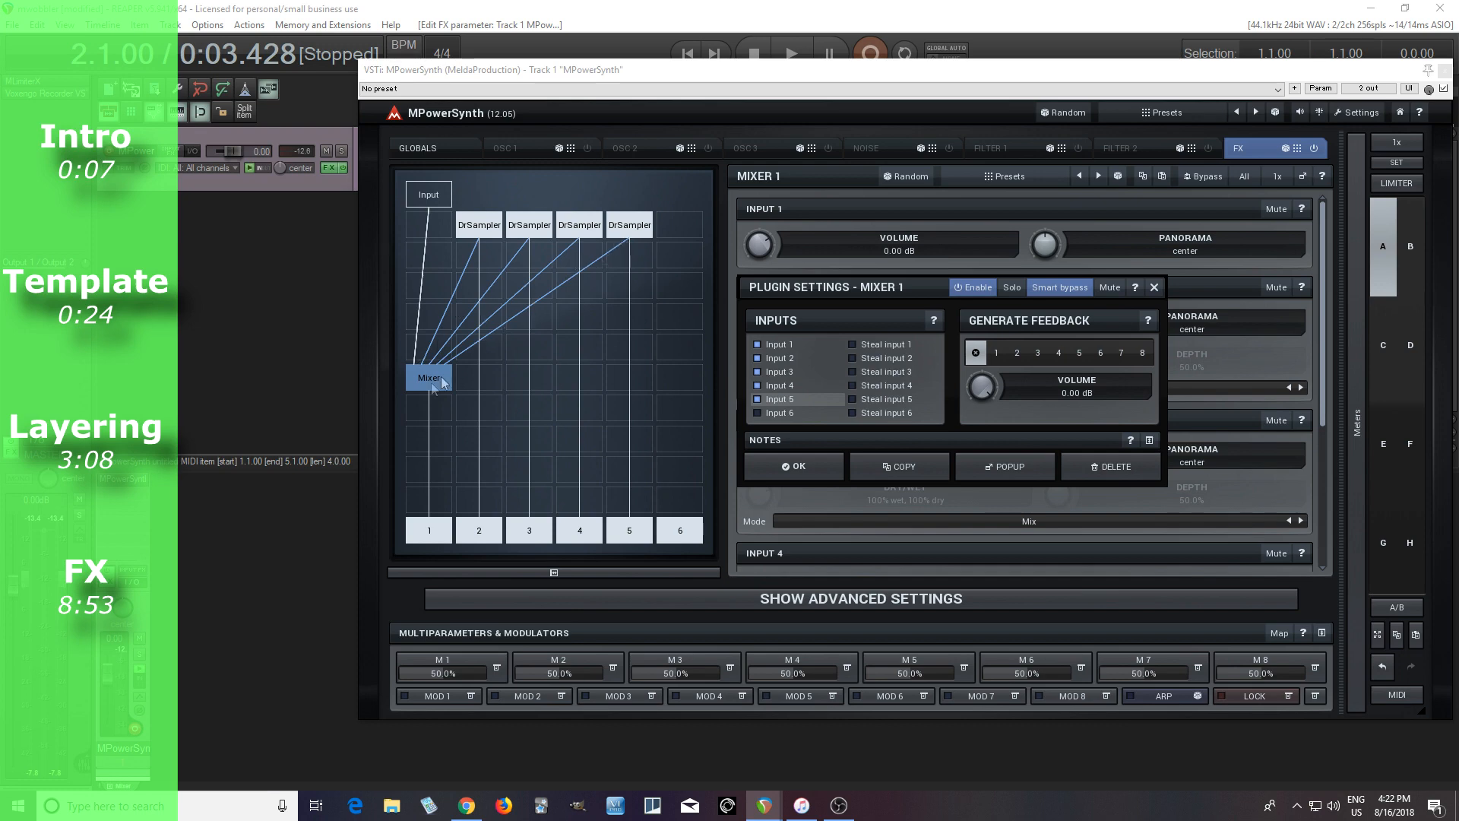
Enable the Steal input option for inputs 1 to 5 of the Mixer and accept the settings.
click(870, 345)
click(866, 358)
click(864, 371)
click(864, 386)
click(865, 399)
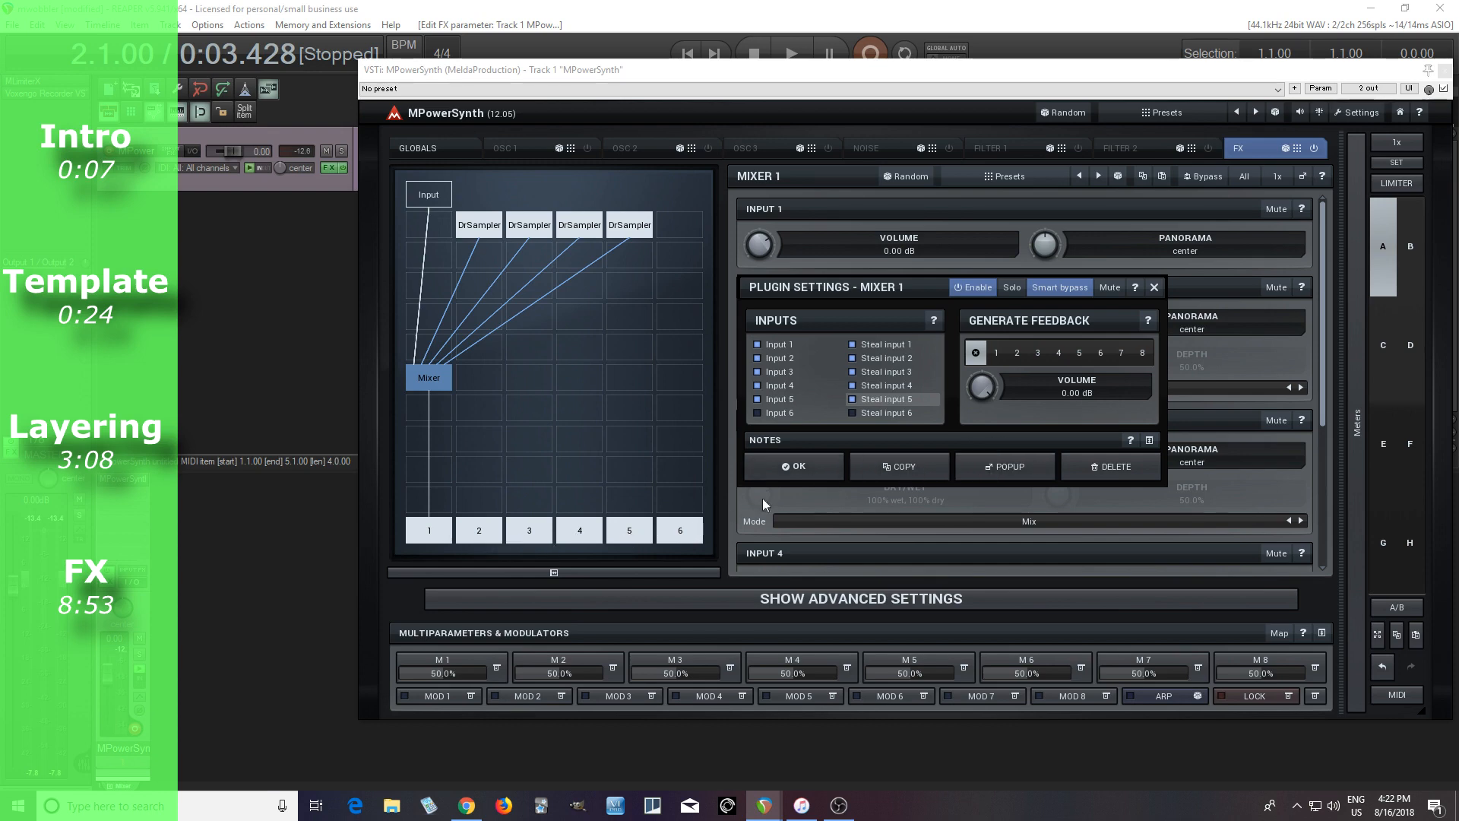
click(794, 468)
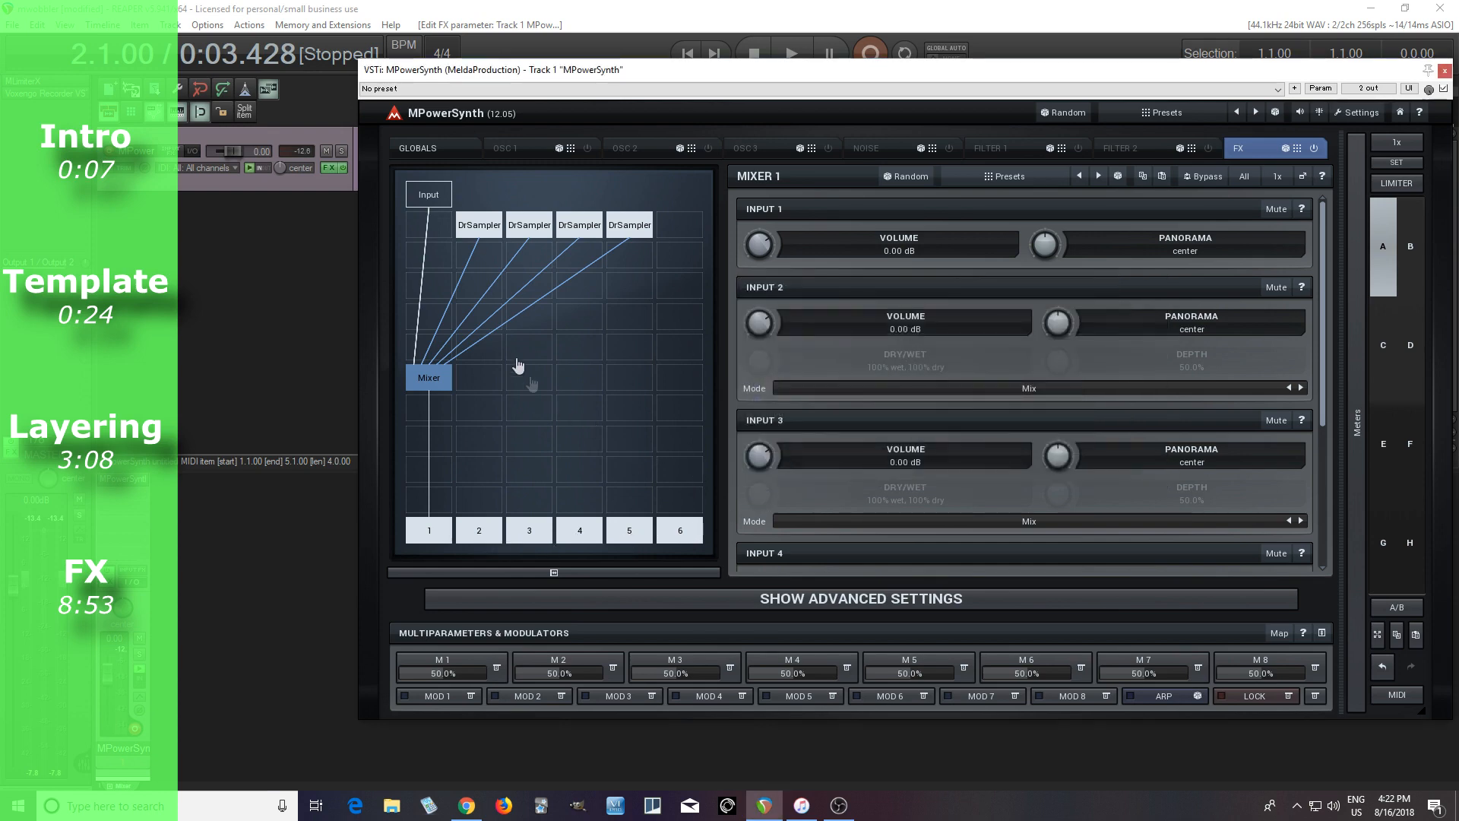
Add an Equalizer below the first sampler and copy it below the other three samplers.
click(487, 269)
click(659, 425)
right_click(482, 257)
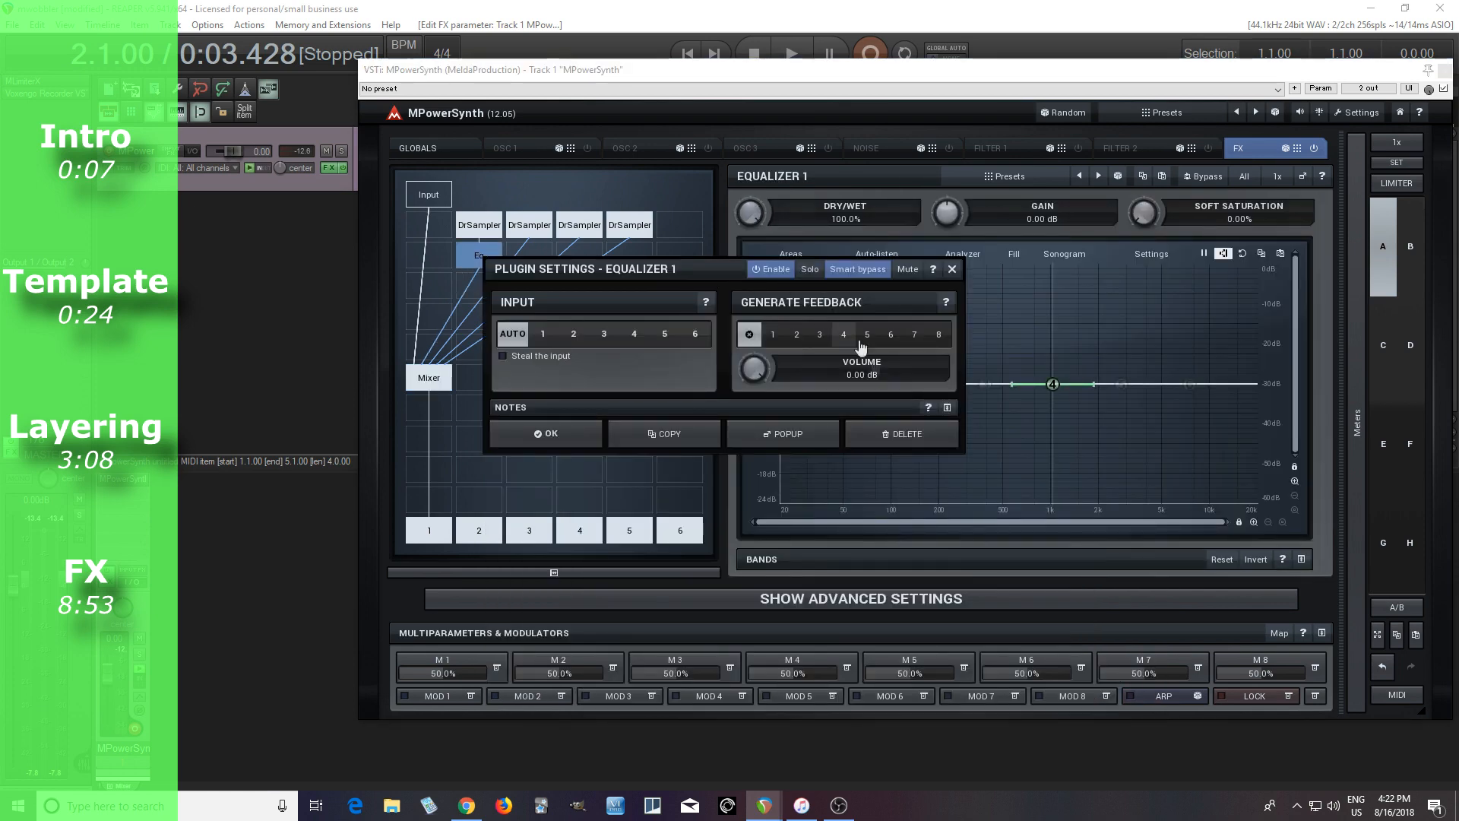
click(640, 433)
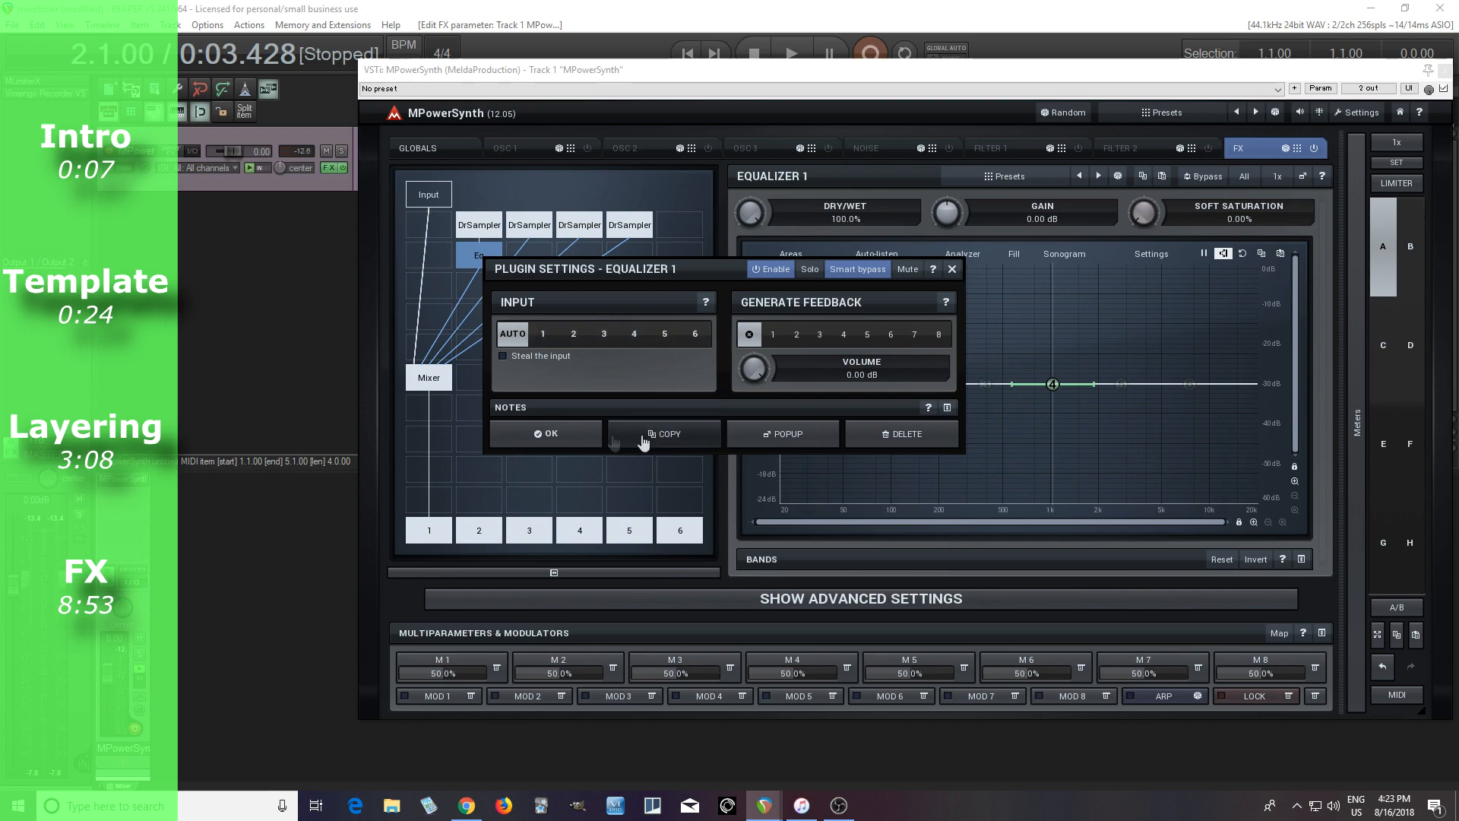
click(526, 262)
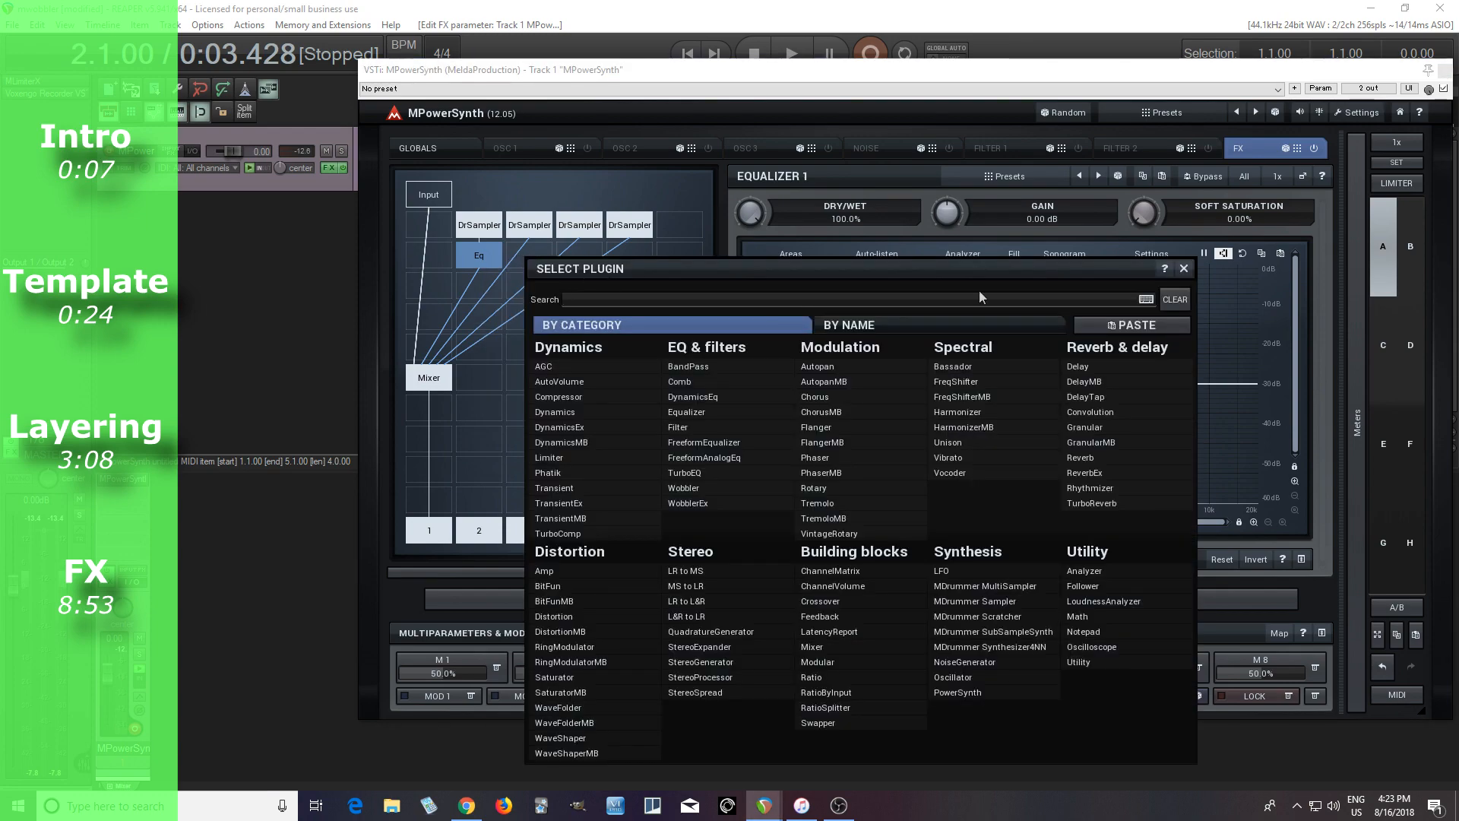
click(1132, 325)
click(593, 251)
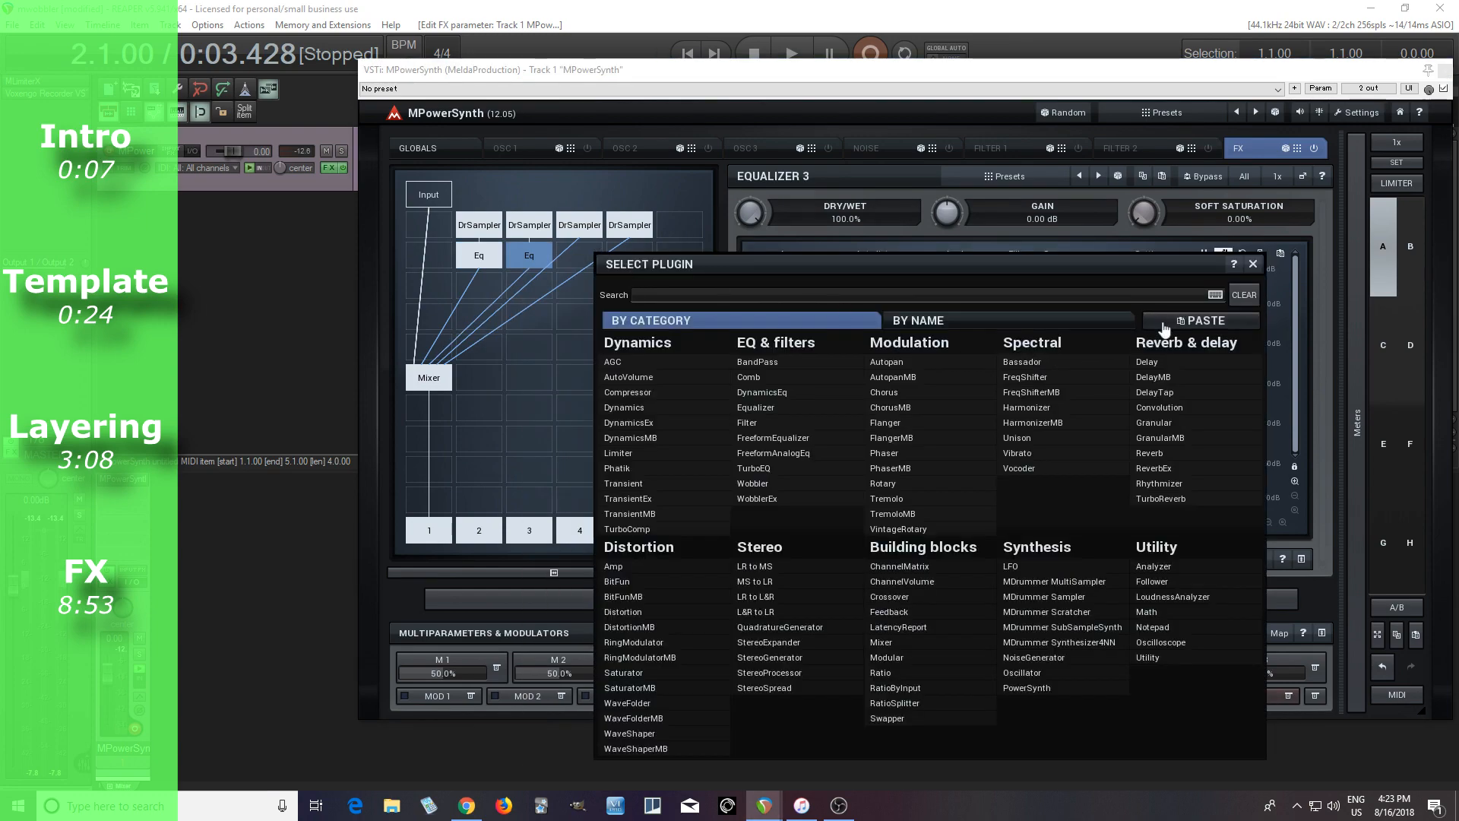
click(1204, 320)
click(635, 257)
click(1214, 324)
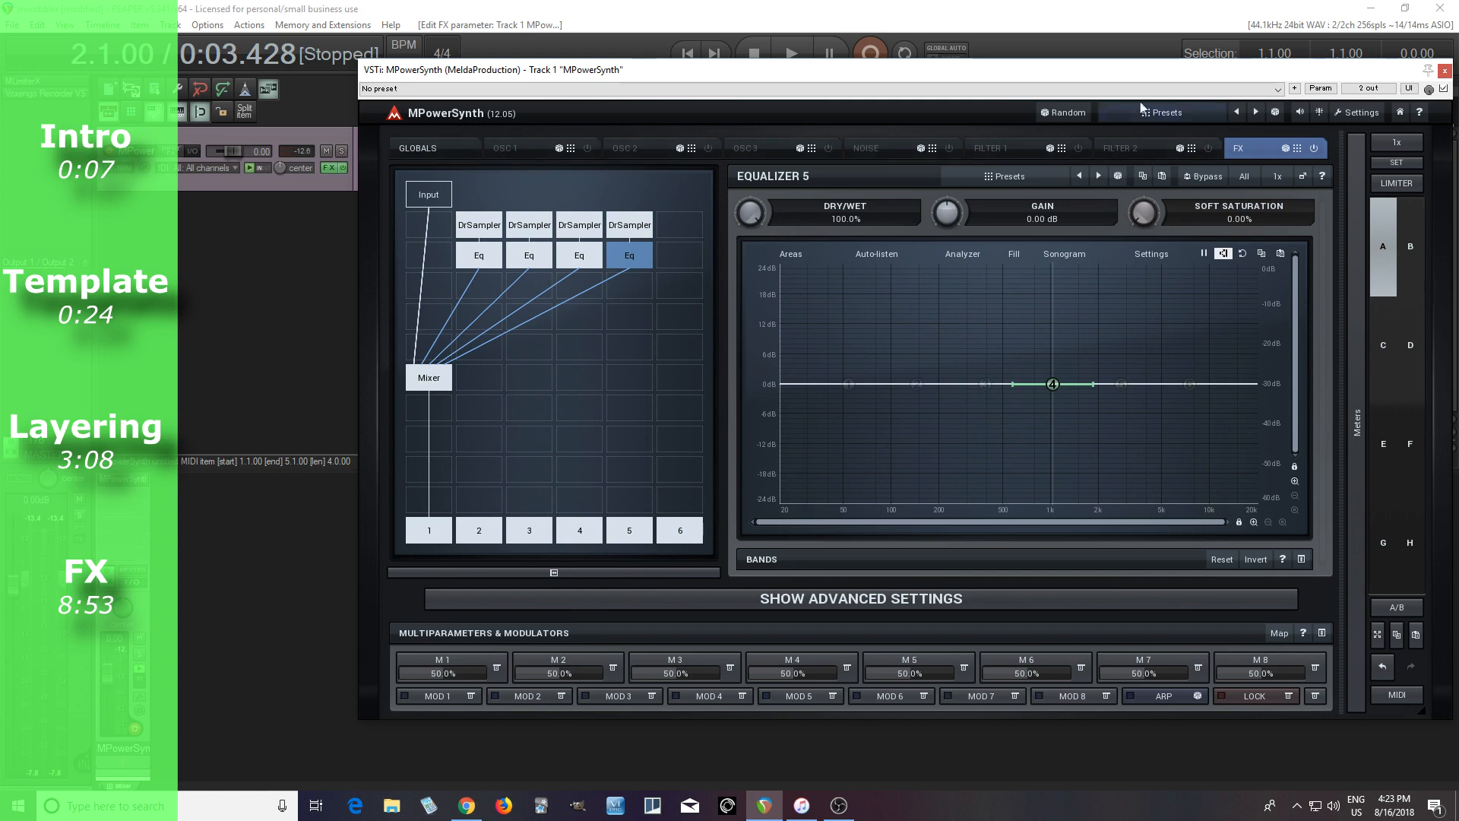
Create a new preset folder named Templates.
click(1165, 113)
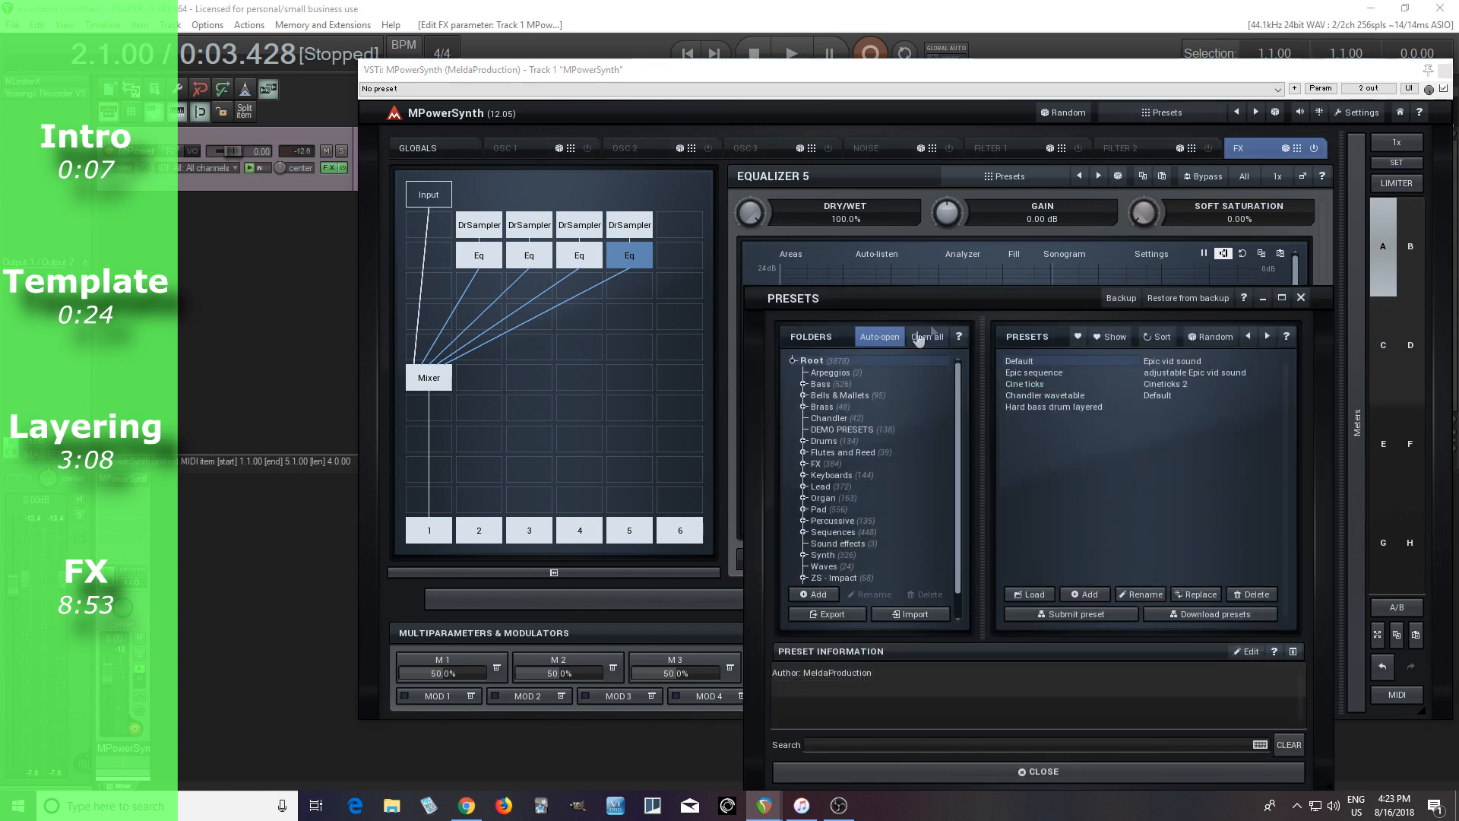
scroll(919, 458, down, 2)
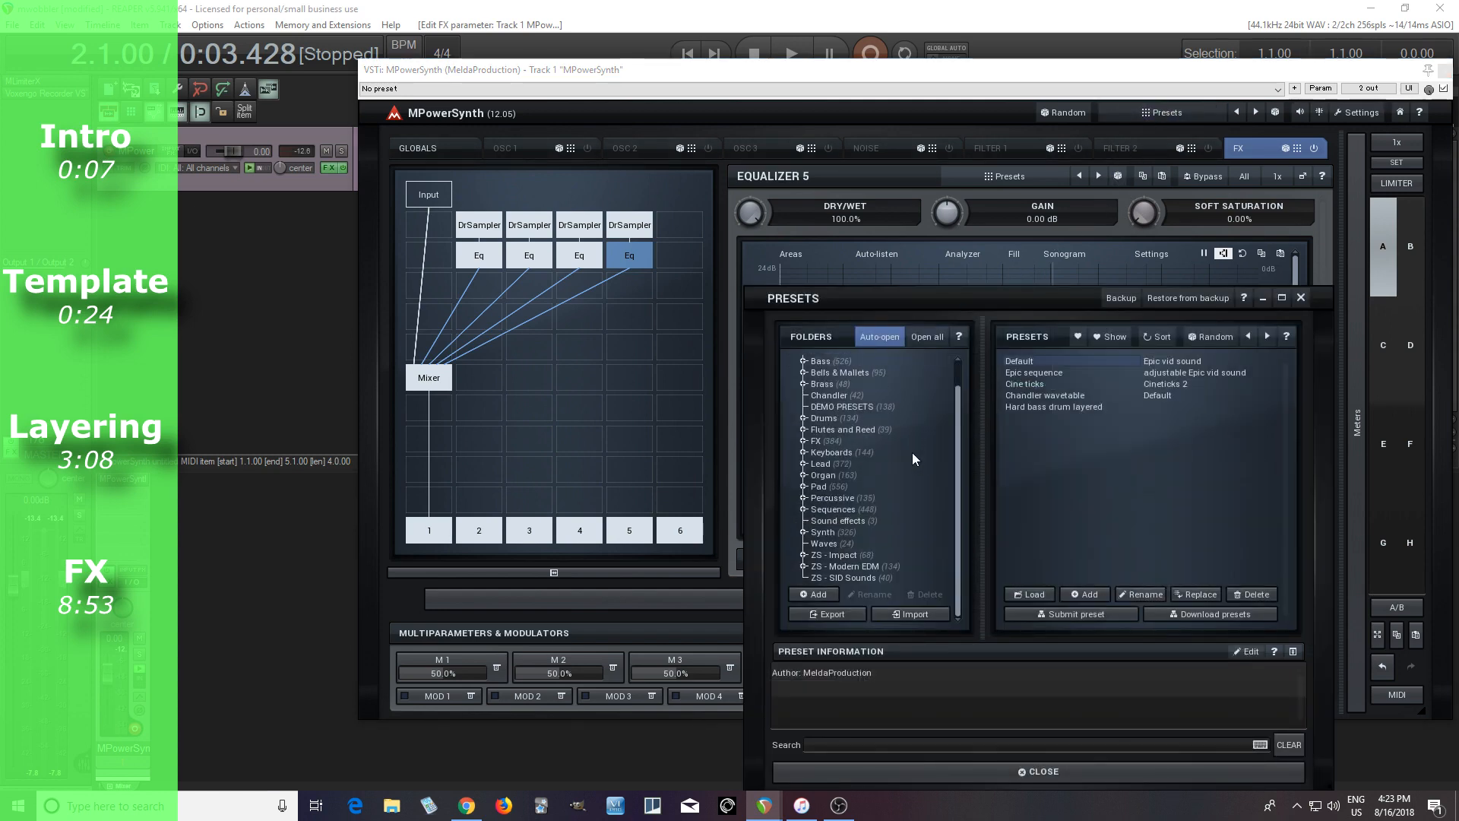
scroll(911, 455, up, 2)
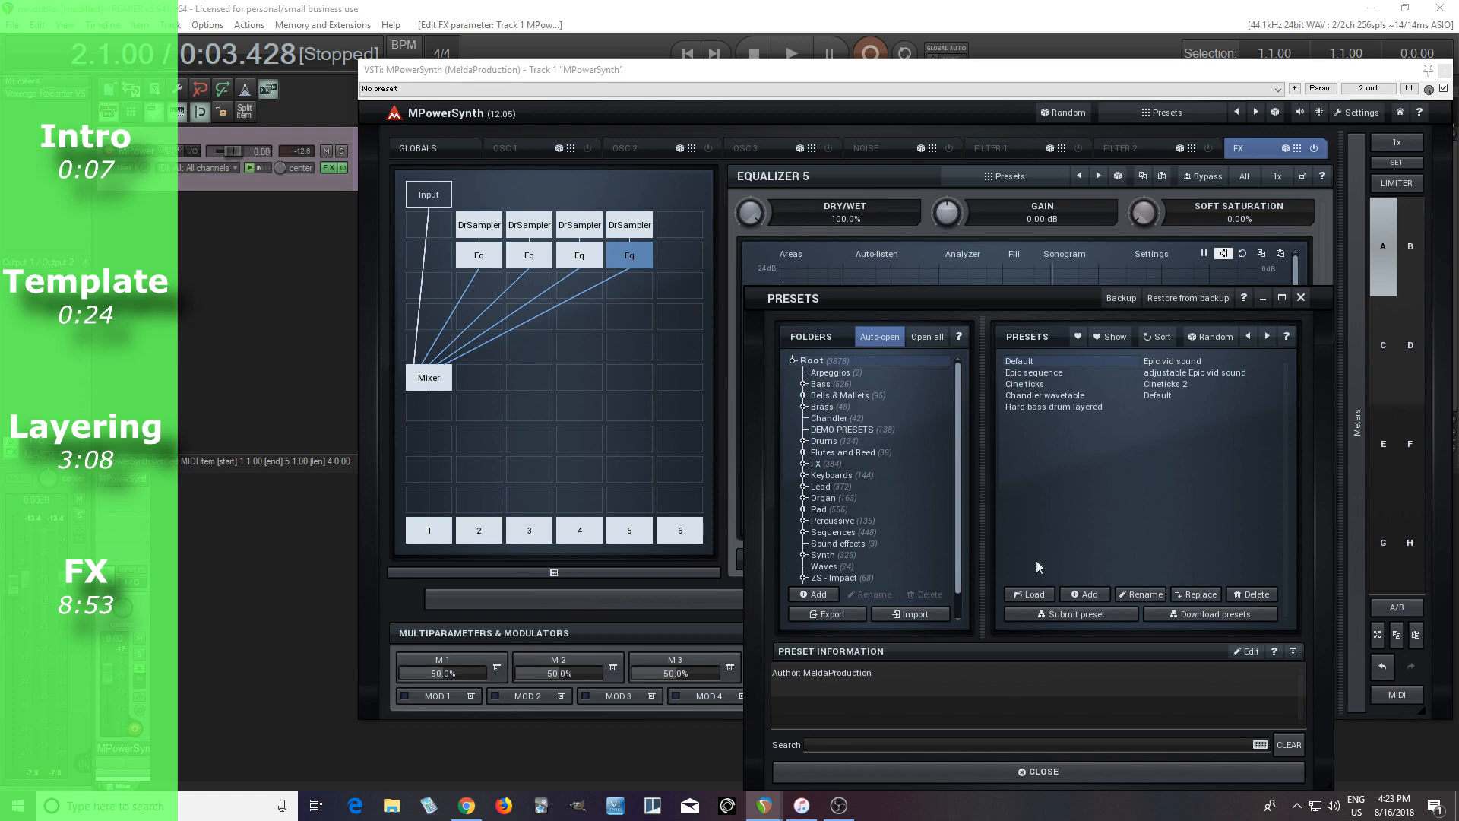
click(829, 595)
text(Templates)
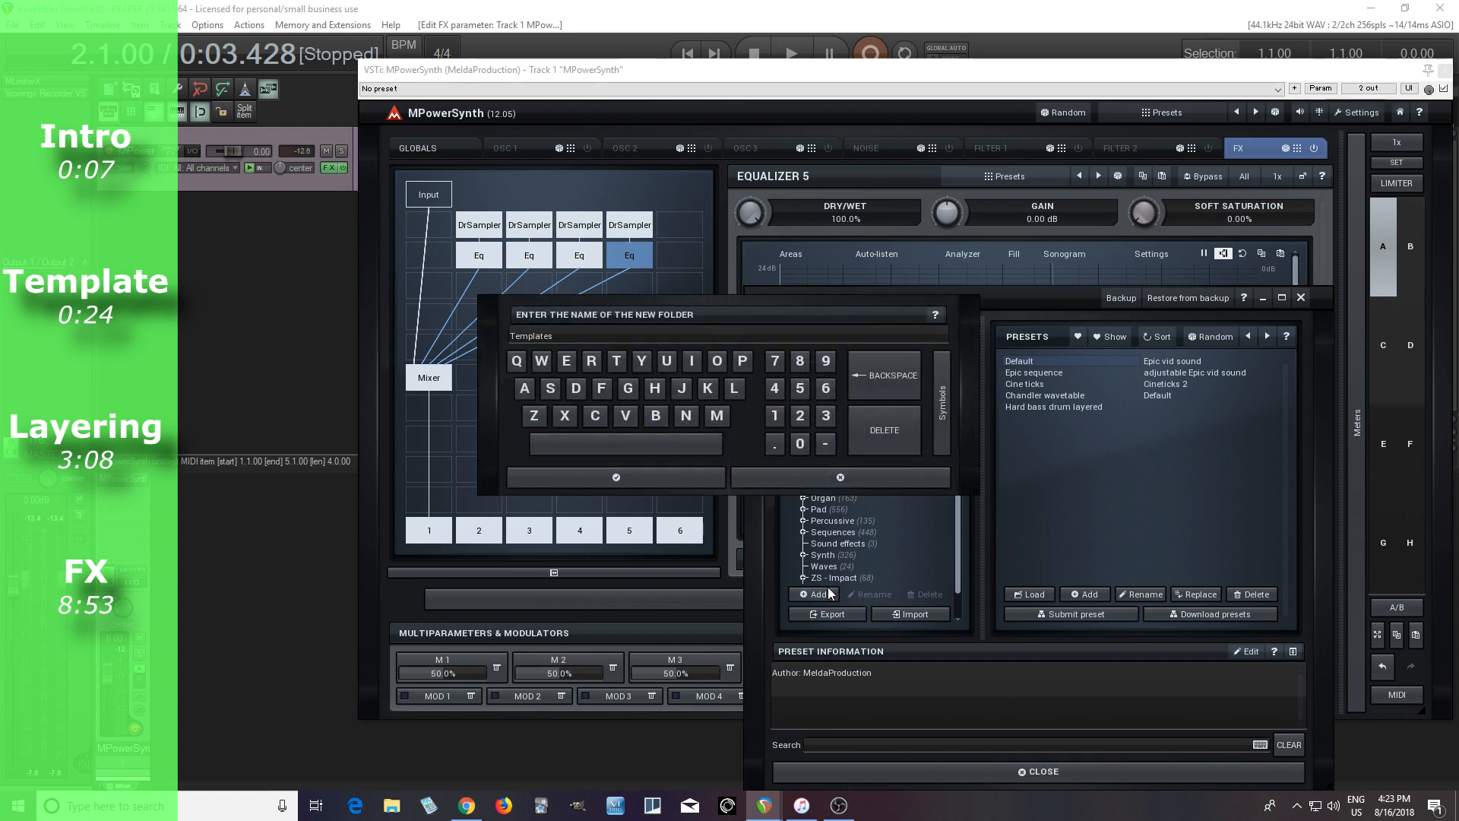
click(627, 479)
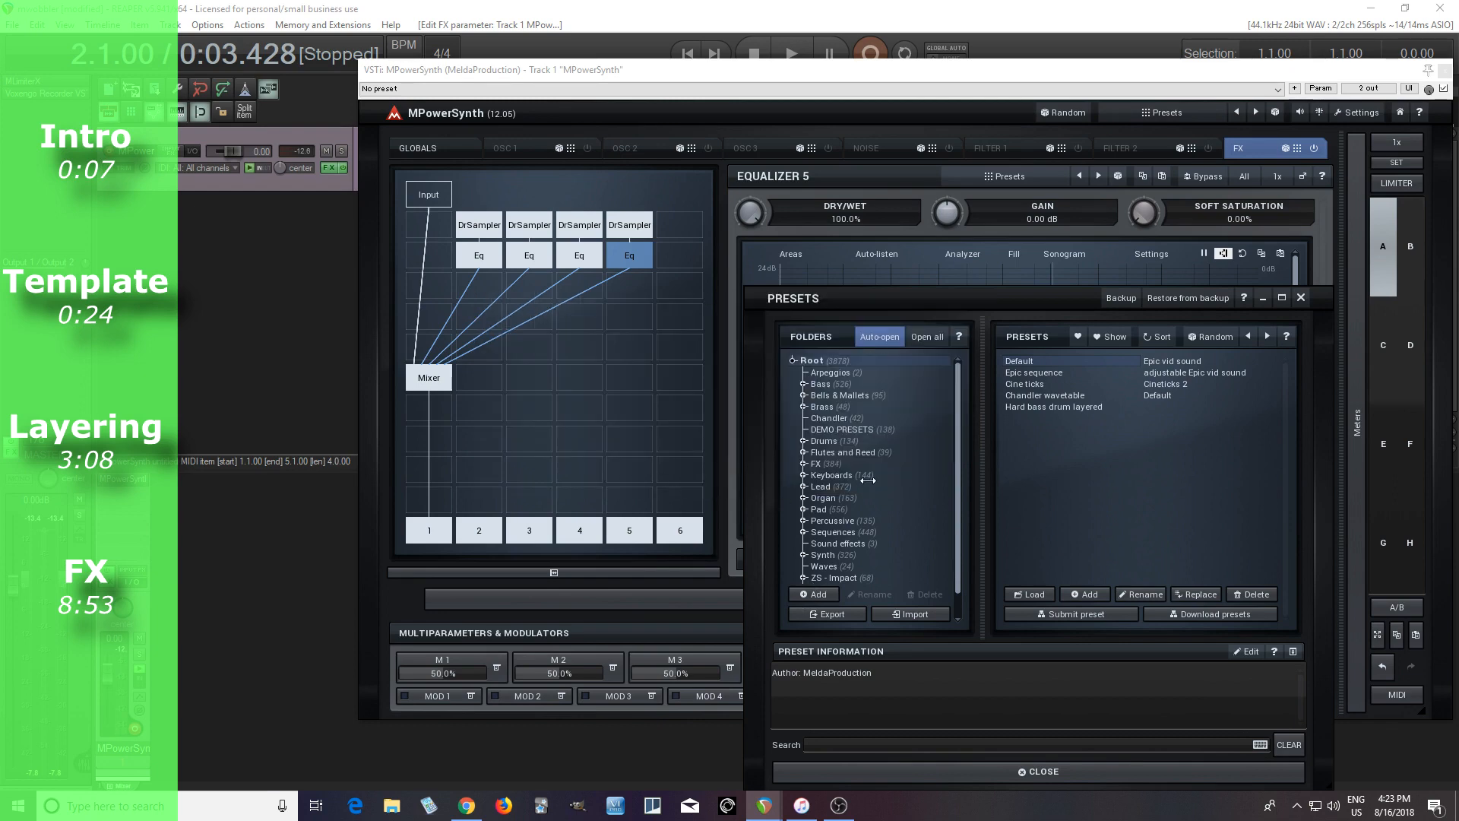
scroll(907, 449, down, 3)
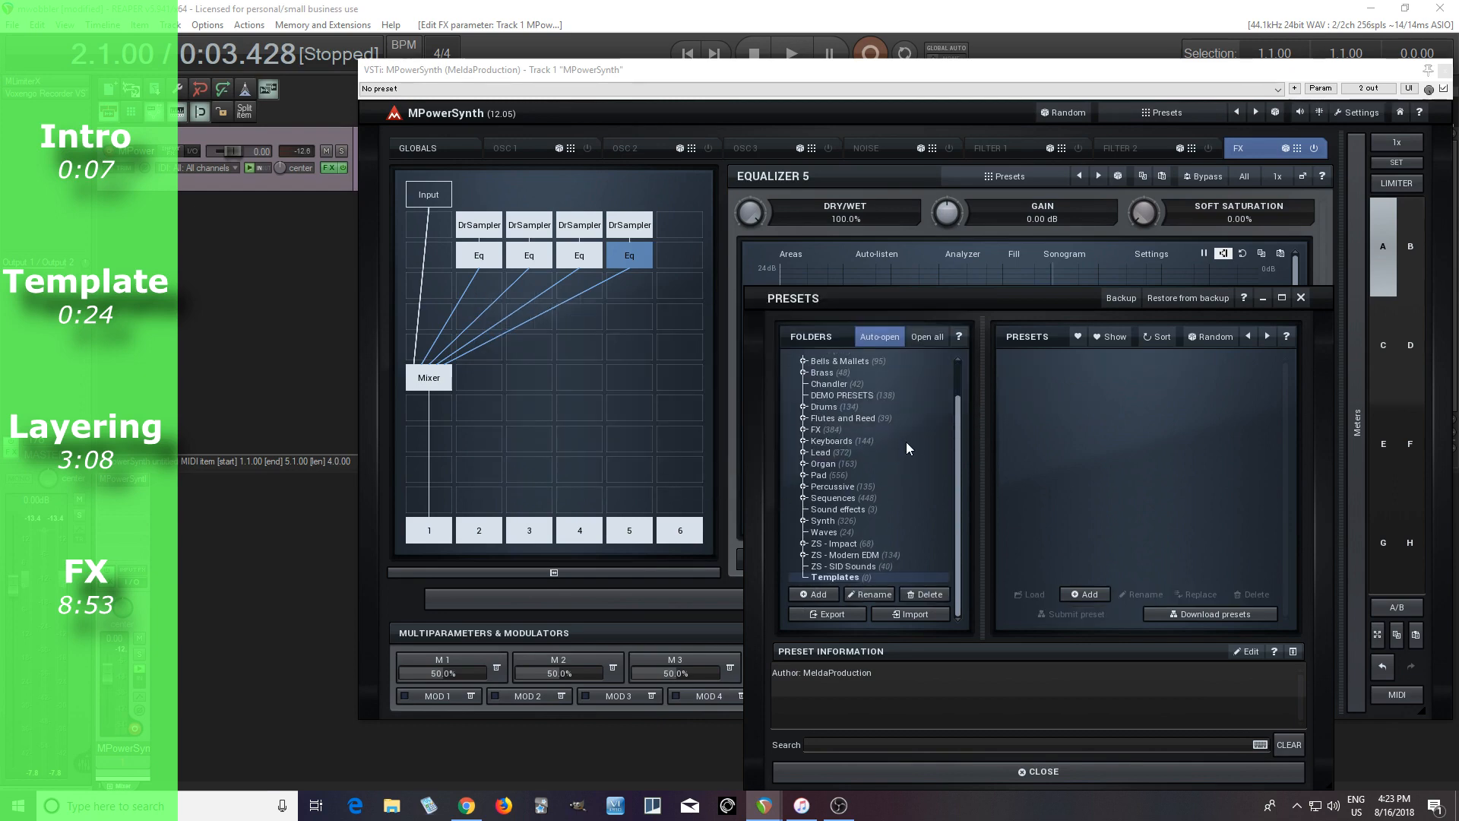
Save the current setup as a preset named Drum Layering in the Templates folder and close the preset browser.
click(1085, 593)
text(Drum Layering)
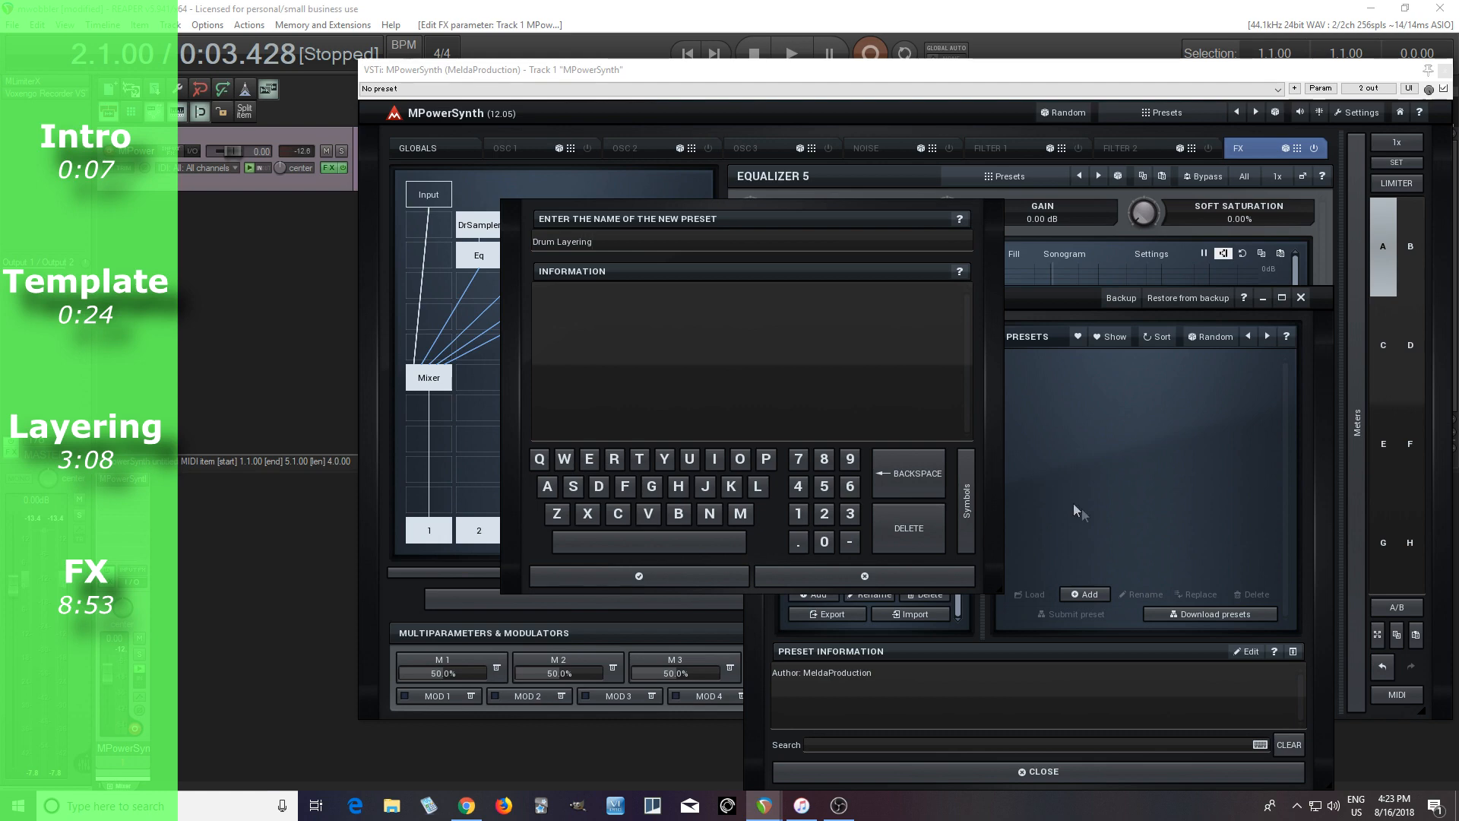
click(646, 577)
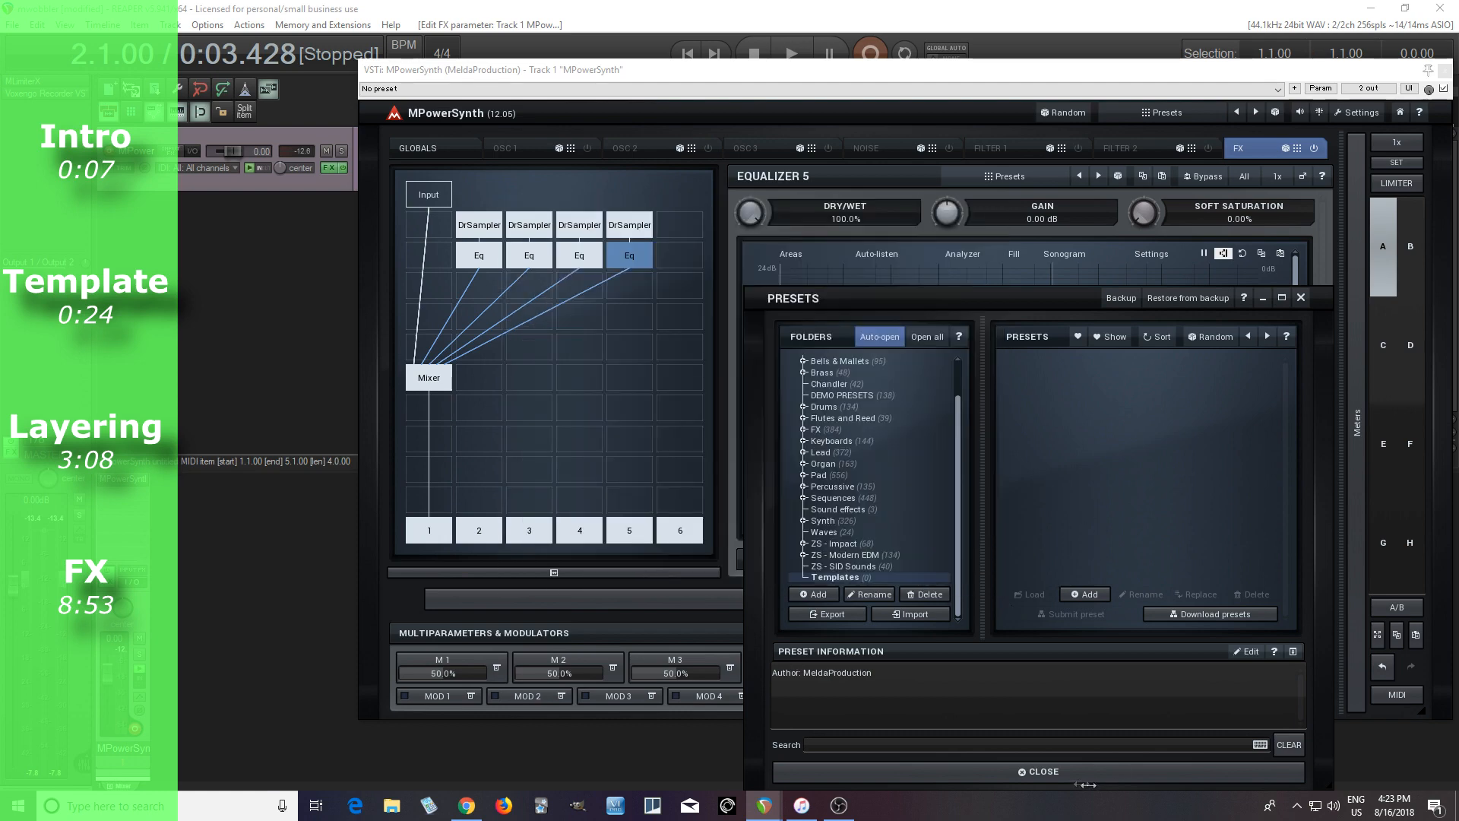
click(1068, 772)
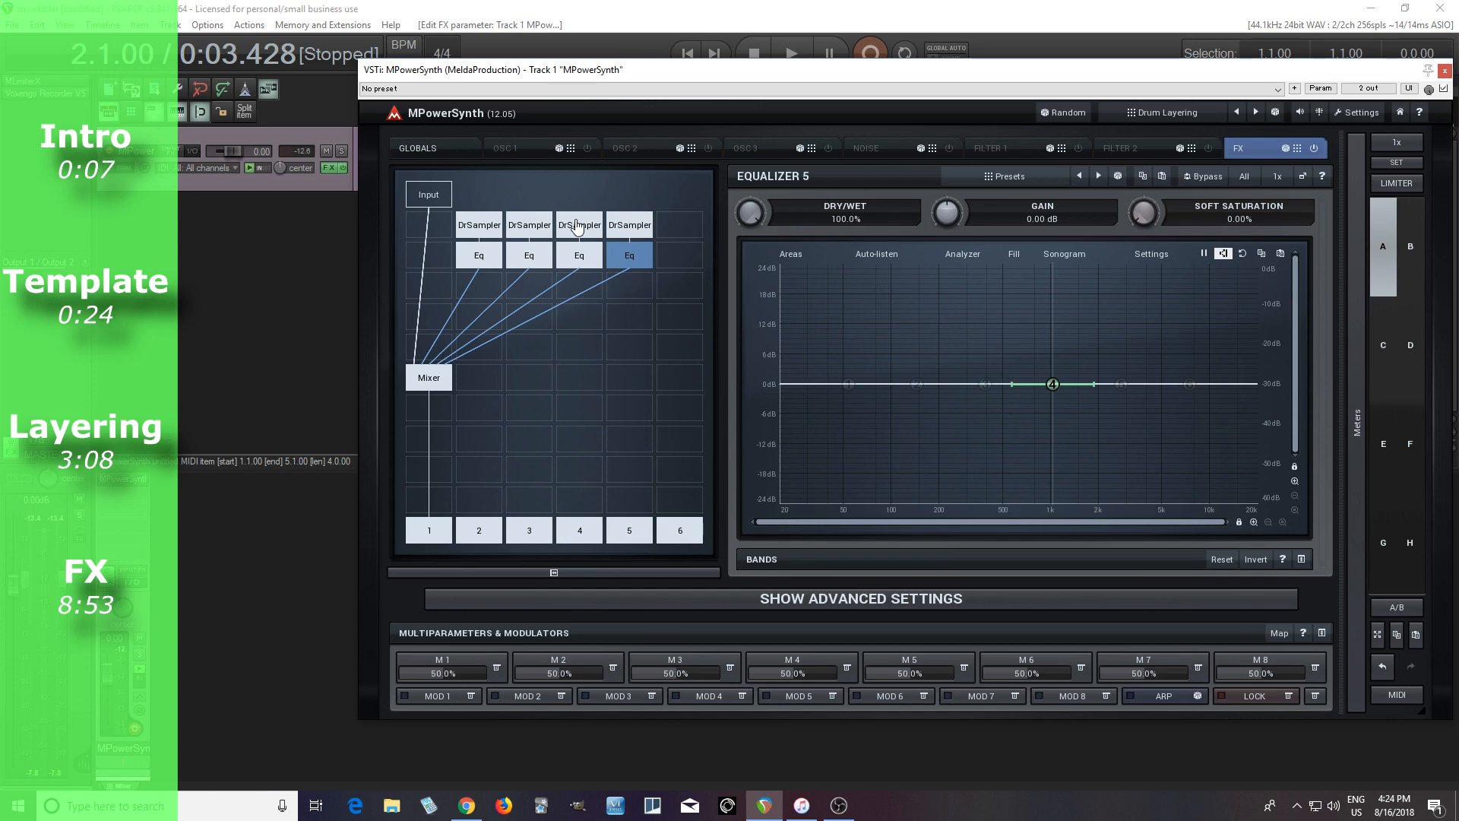
Load the Analogue kick samples from the Synth Bass category into the first MDrummer Sampler.
click(478, 230)
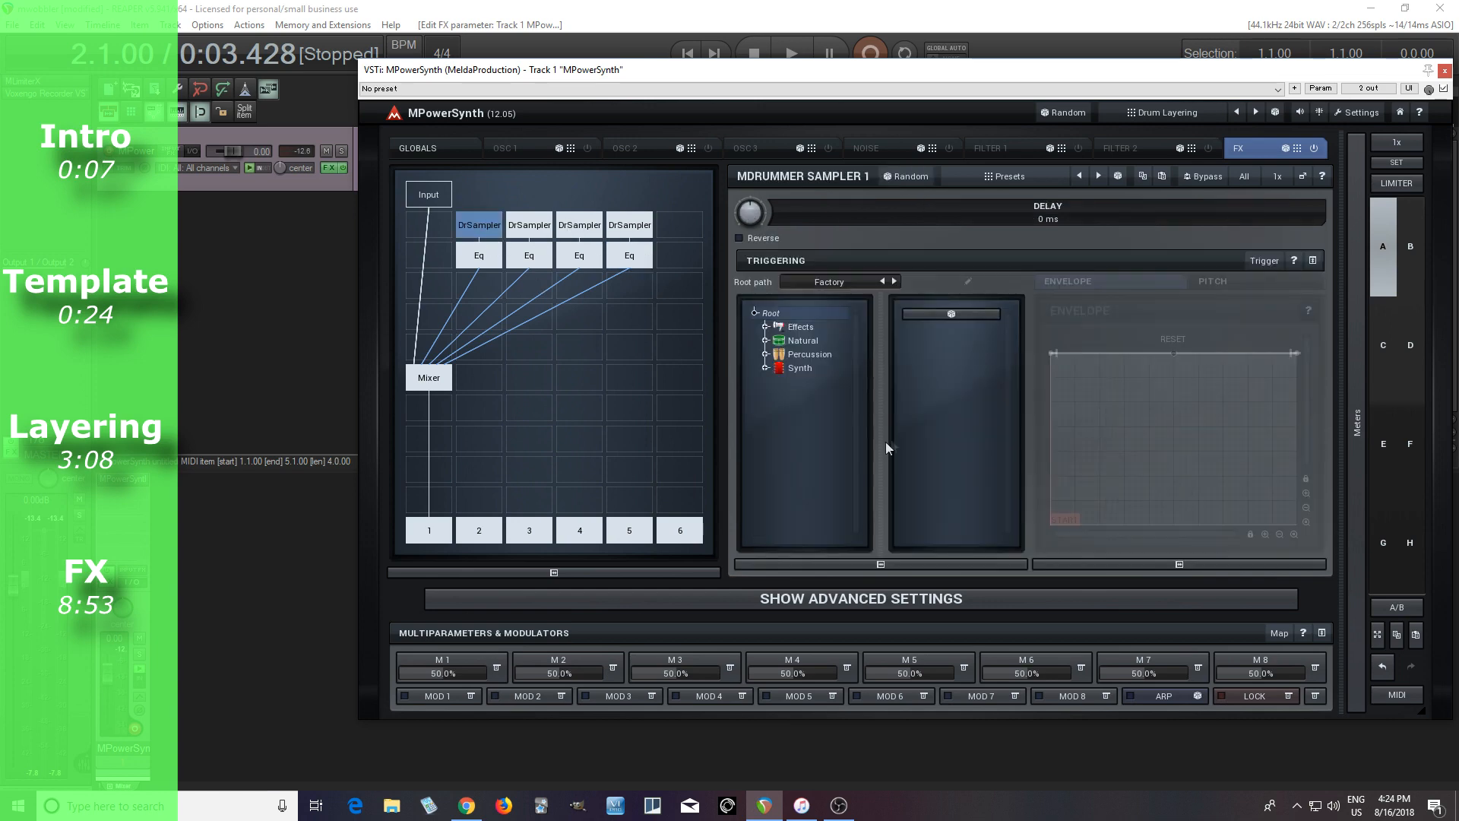
click(766, 368)
click(776, 382)
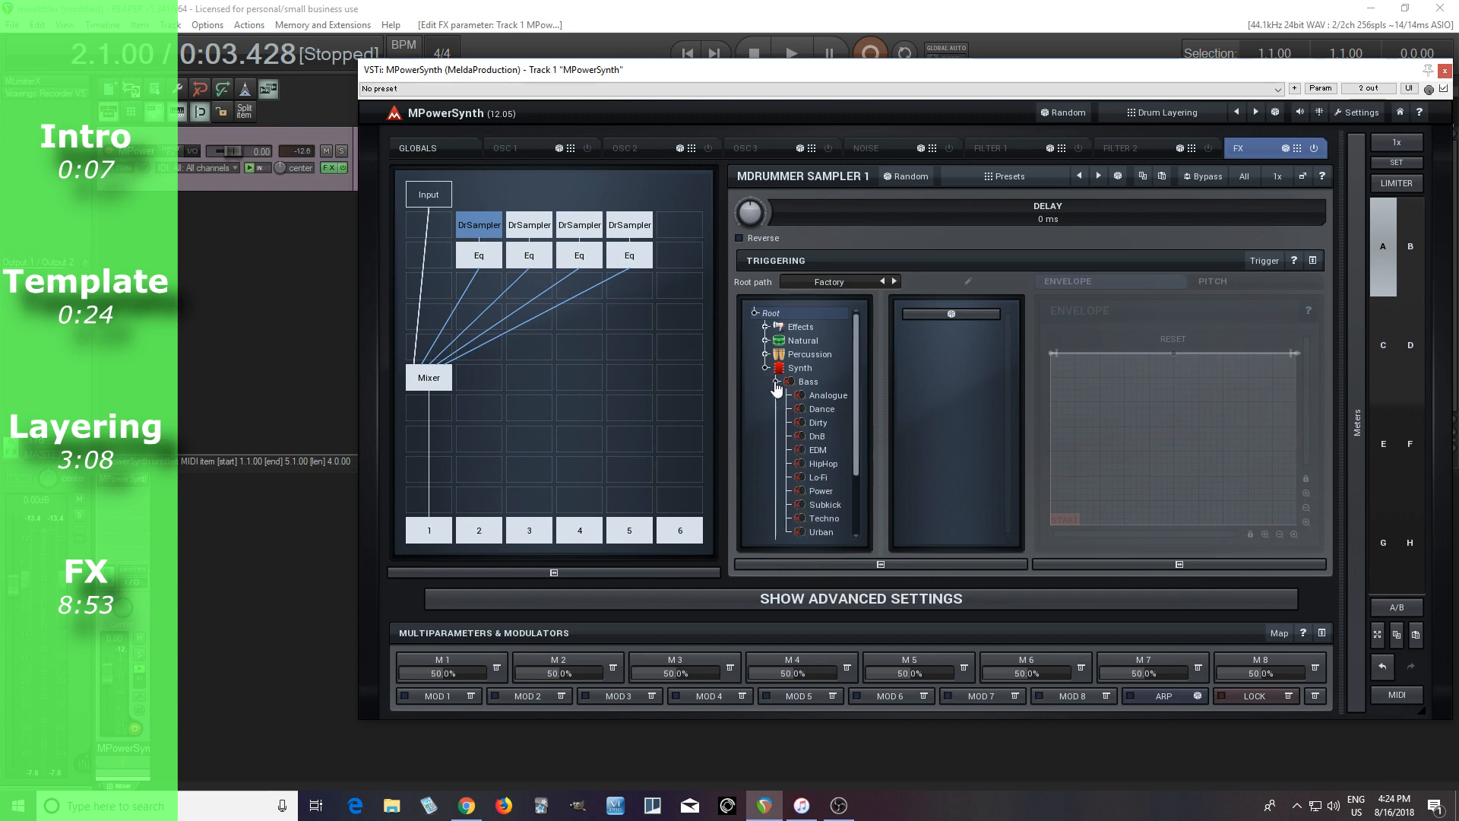
click(827, 396)
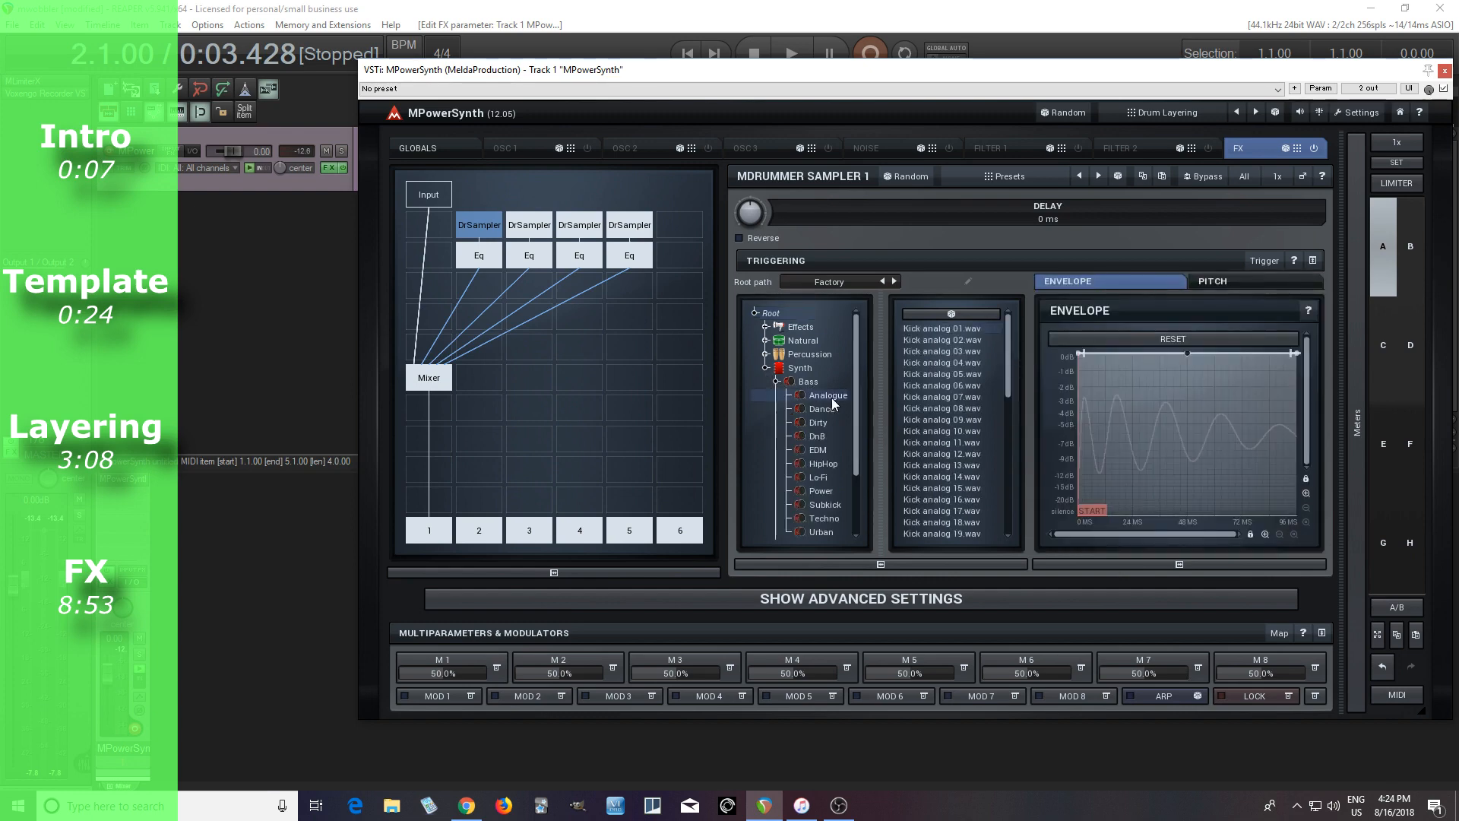
Audition the analogue kicks in the first sampler and select Kick analog 05.wav.
click(975, 353)
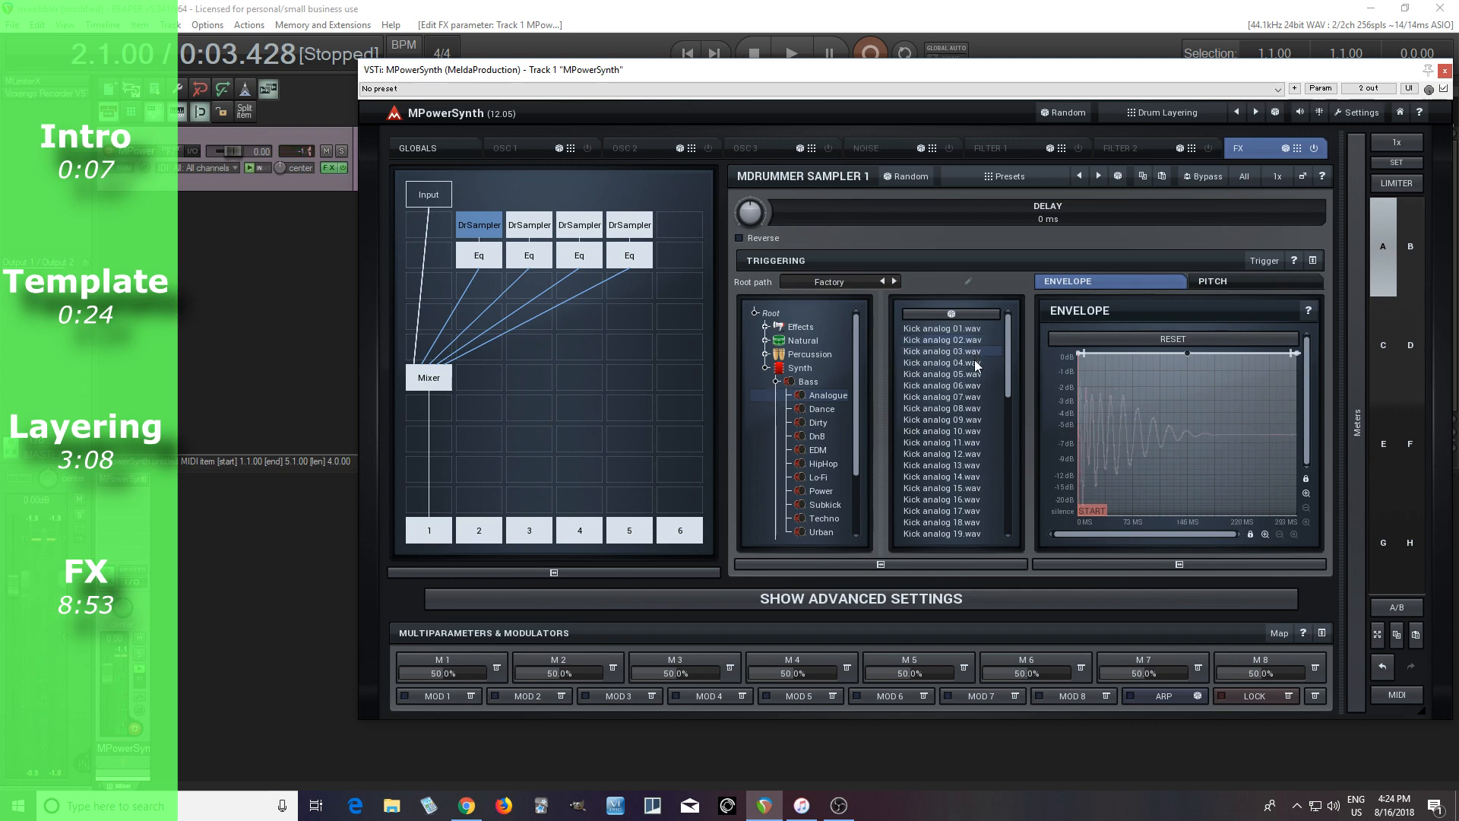
click(974, 360)
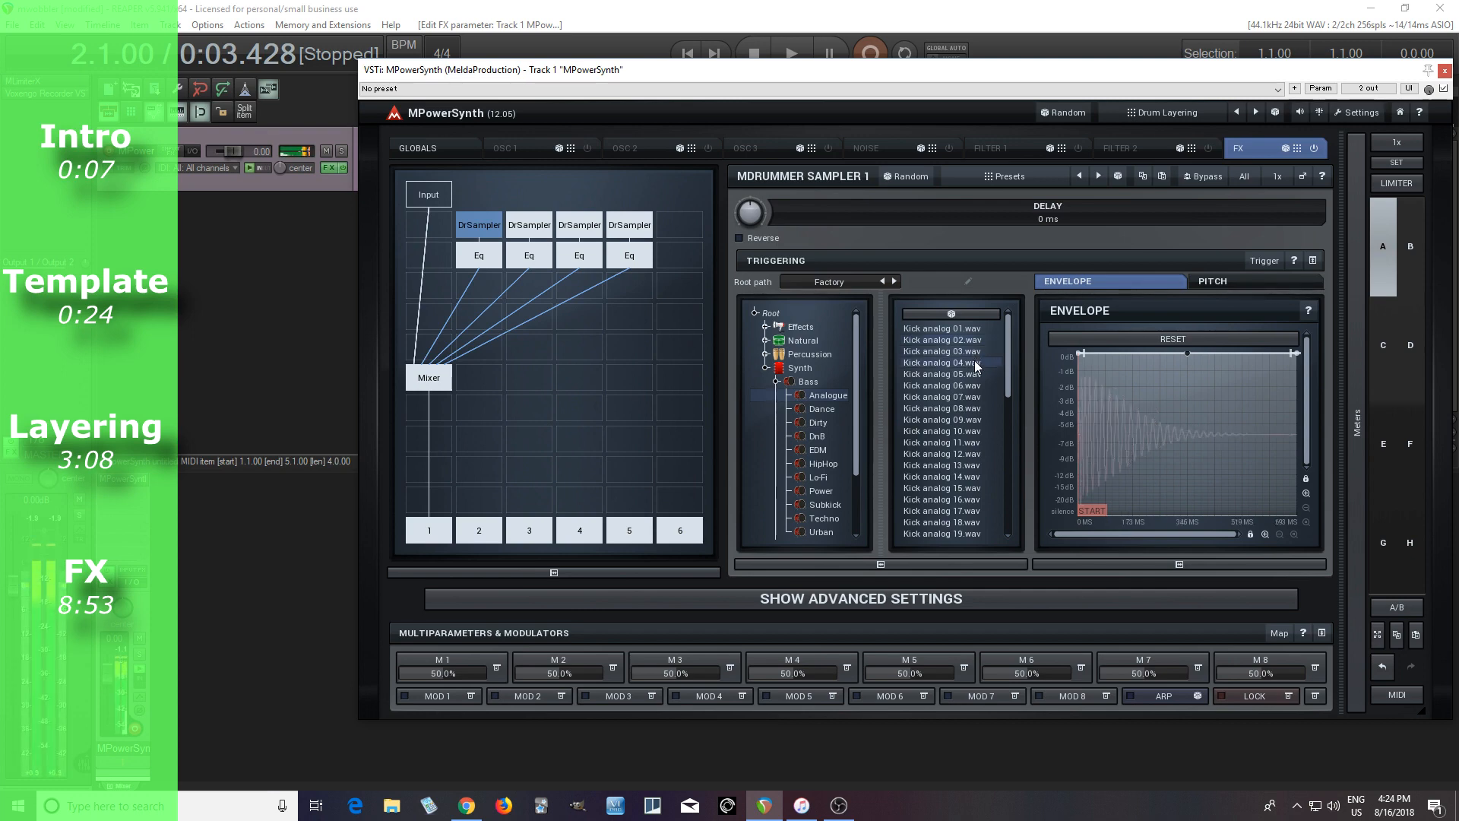
click(976, 372)
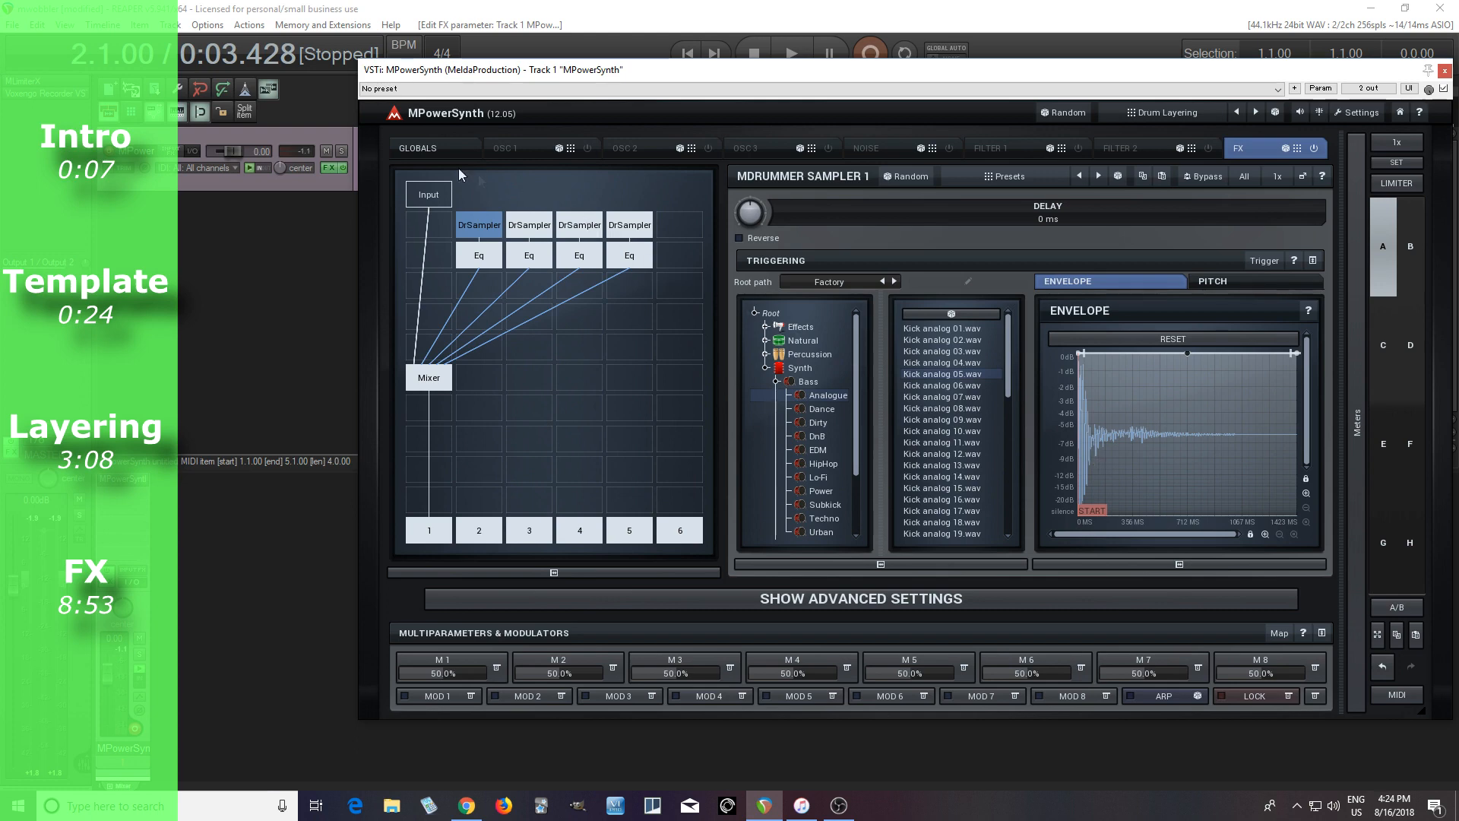
Lower the synth's global volume and return to the effects grid.
click(423, 150)
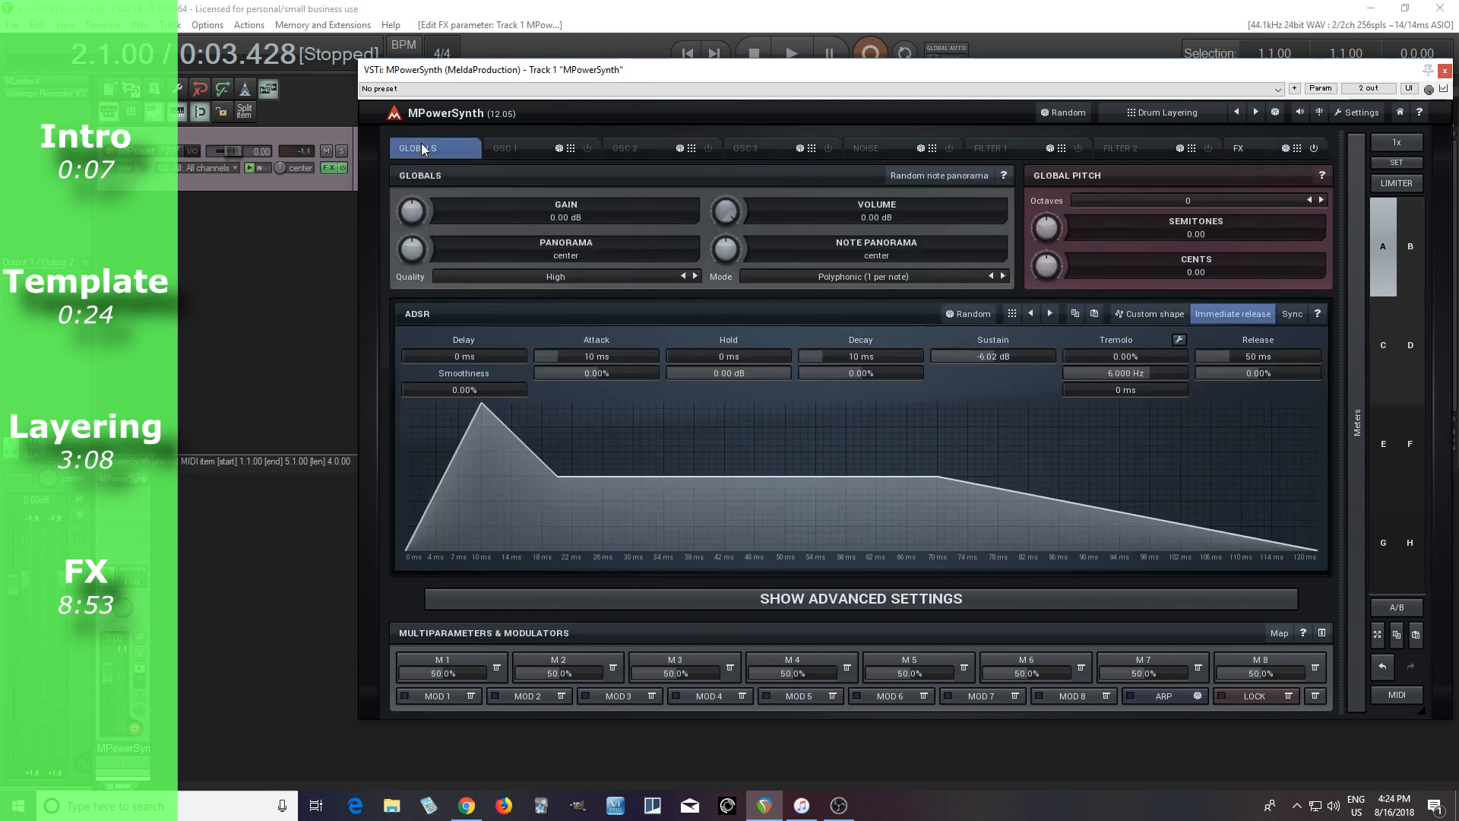
drag(726, 211, 725, 217)
click(1246, 148)
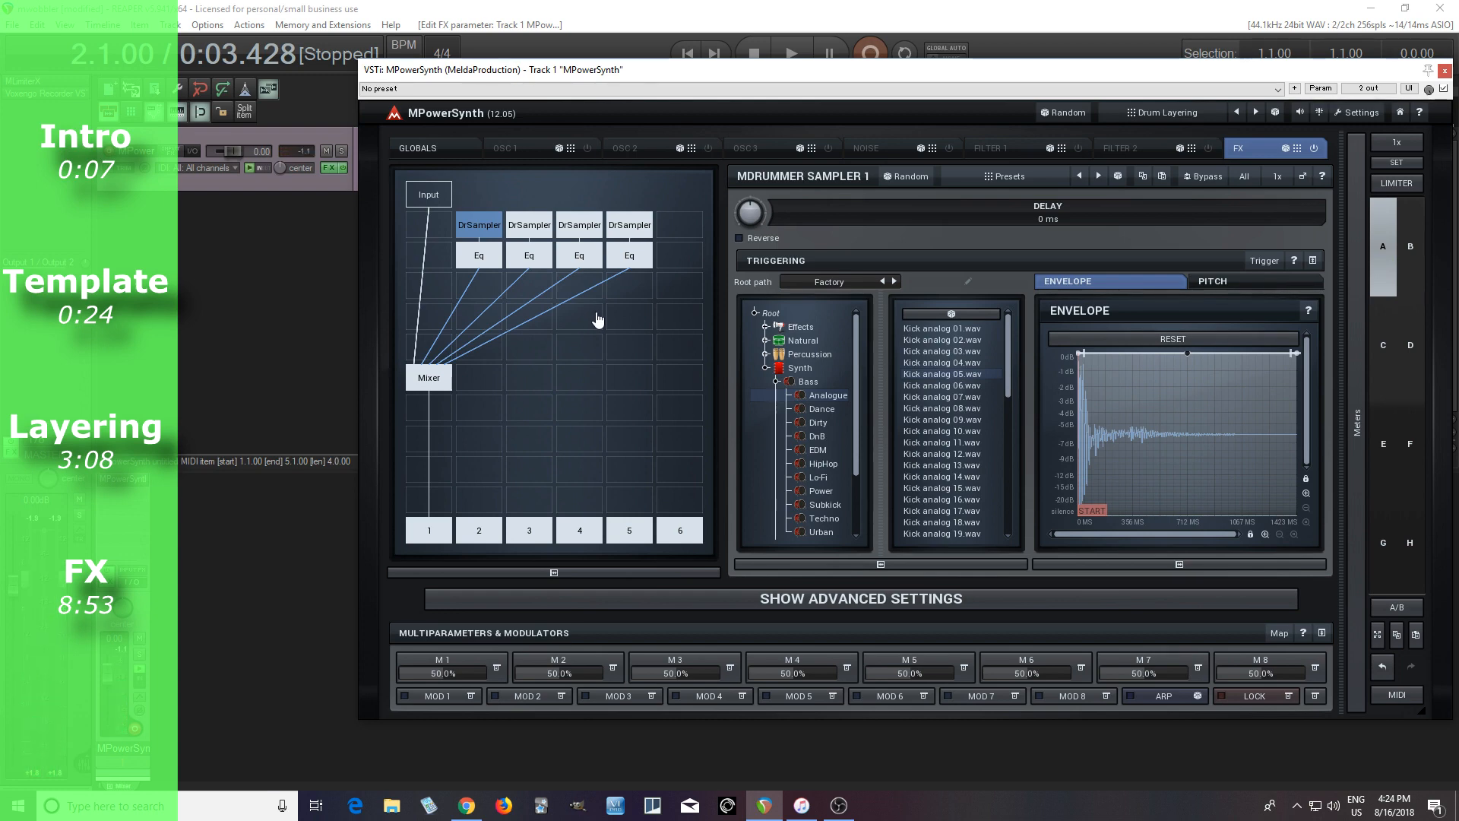
Shape the first sampler's volume envelope to fall linearly to silence at about 500 ms.
drag(953, 73, 891, 76)
drag(1230, 356, 1125, 538)
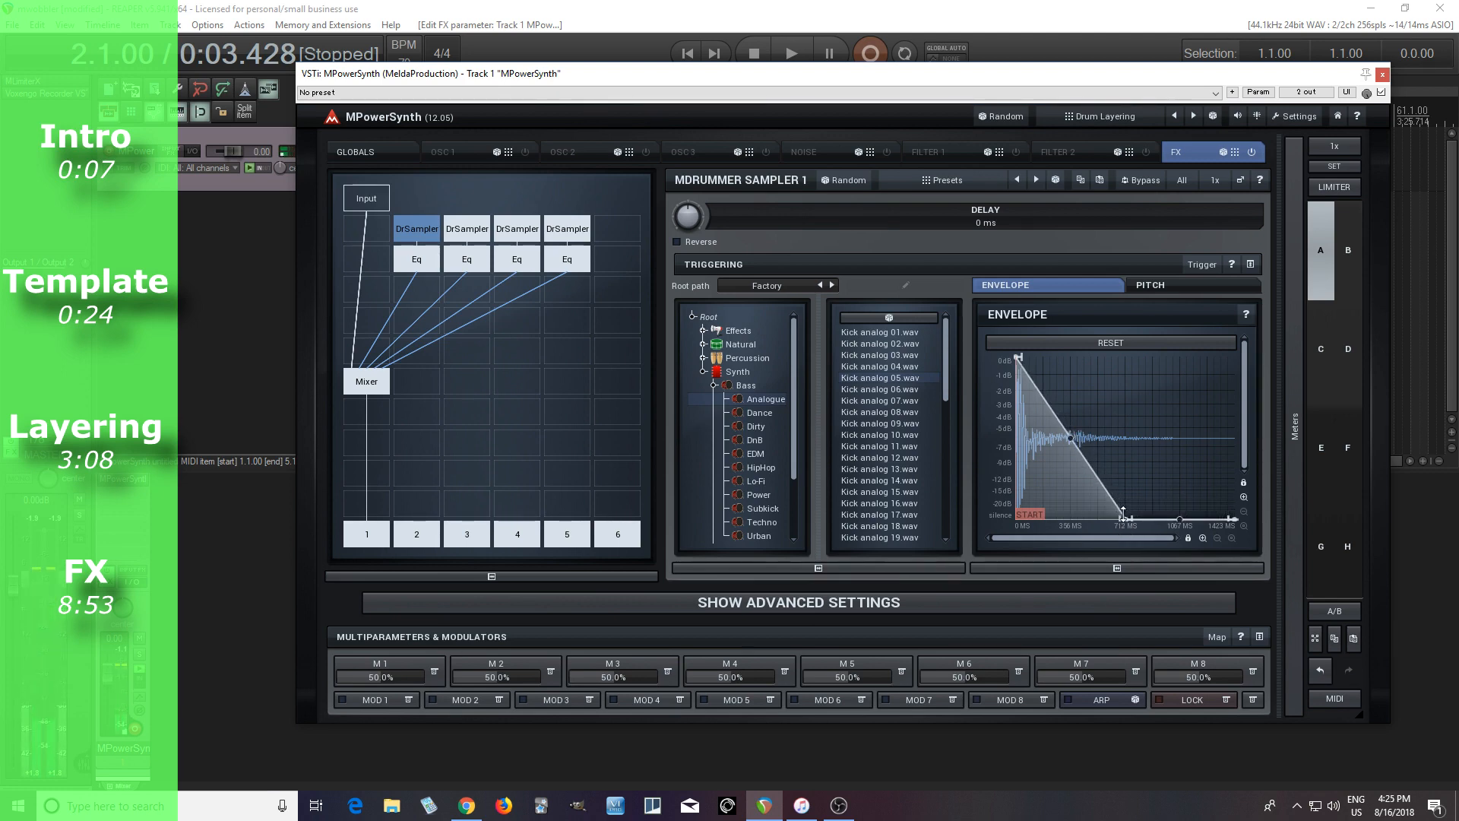
drag(1125, 521, 1091, 519)
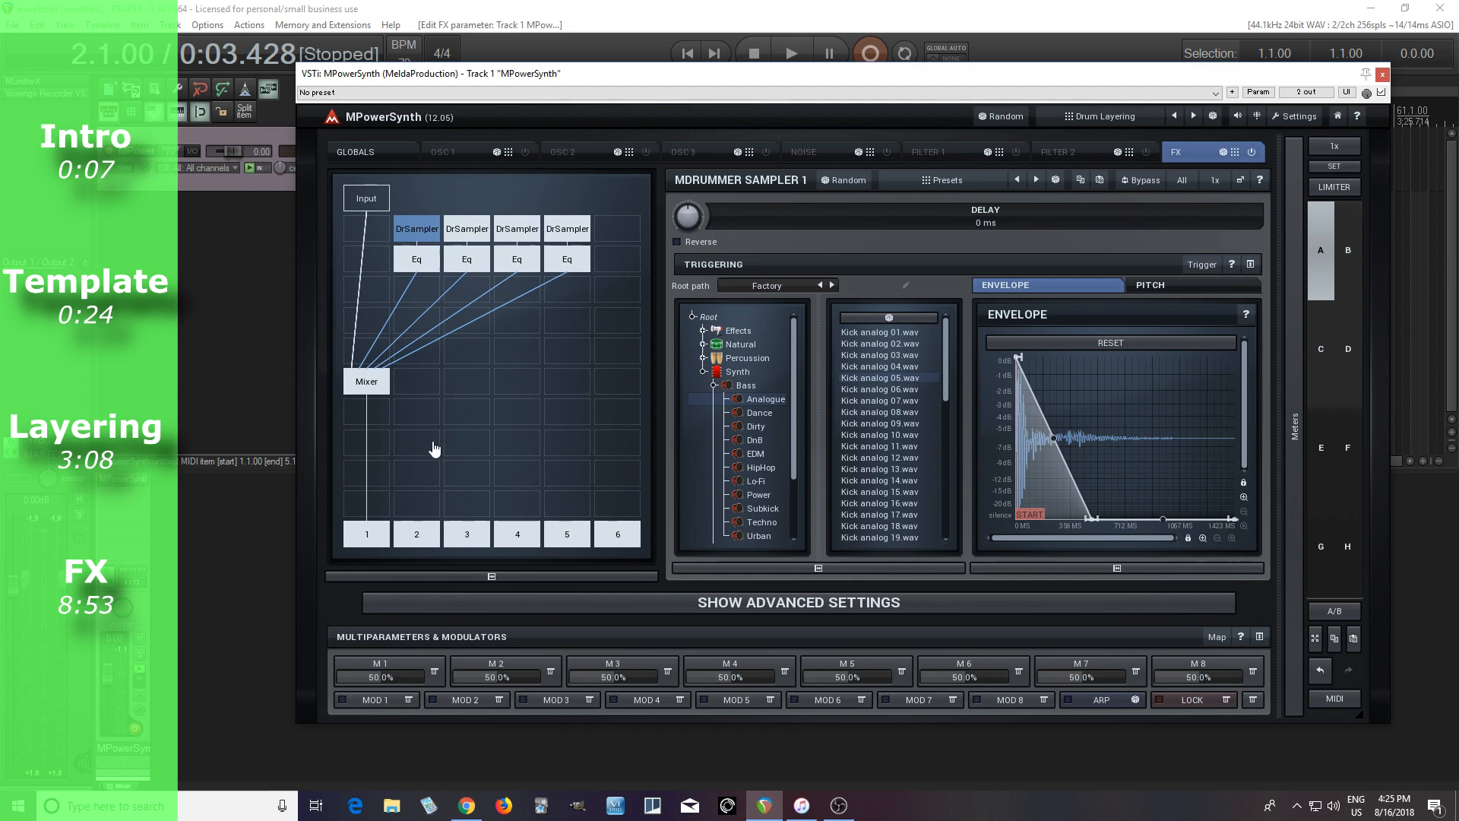
Mute input 2 in the mixer and load the Analogue kick samples from Synth Bass into the second sampler.
click(368, 384)
click(1216, 297)
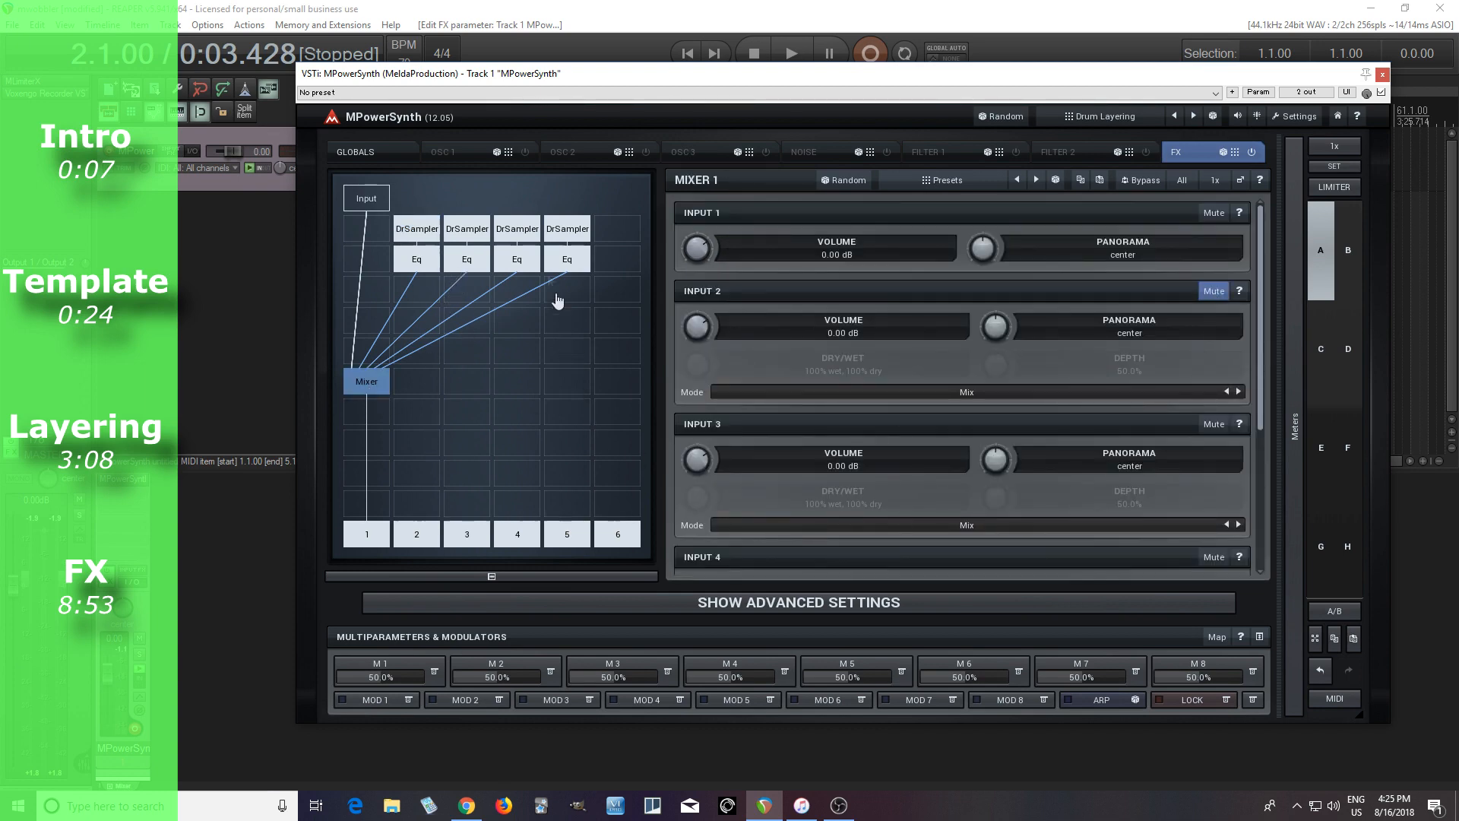
click(461, 237)
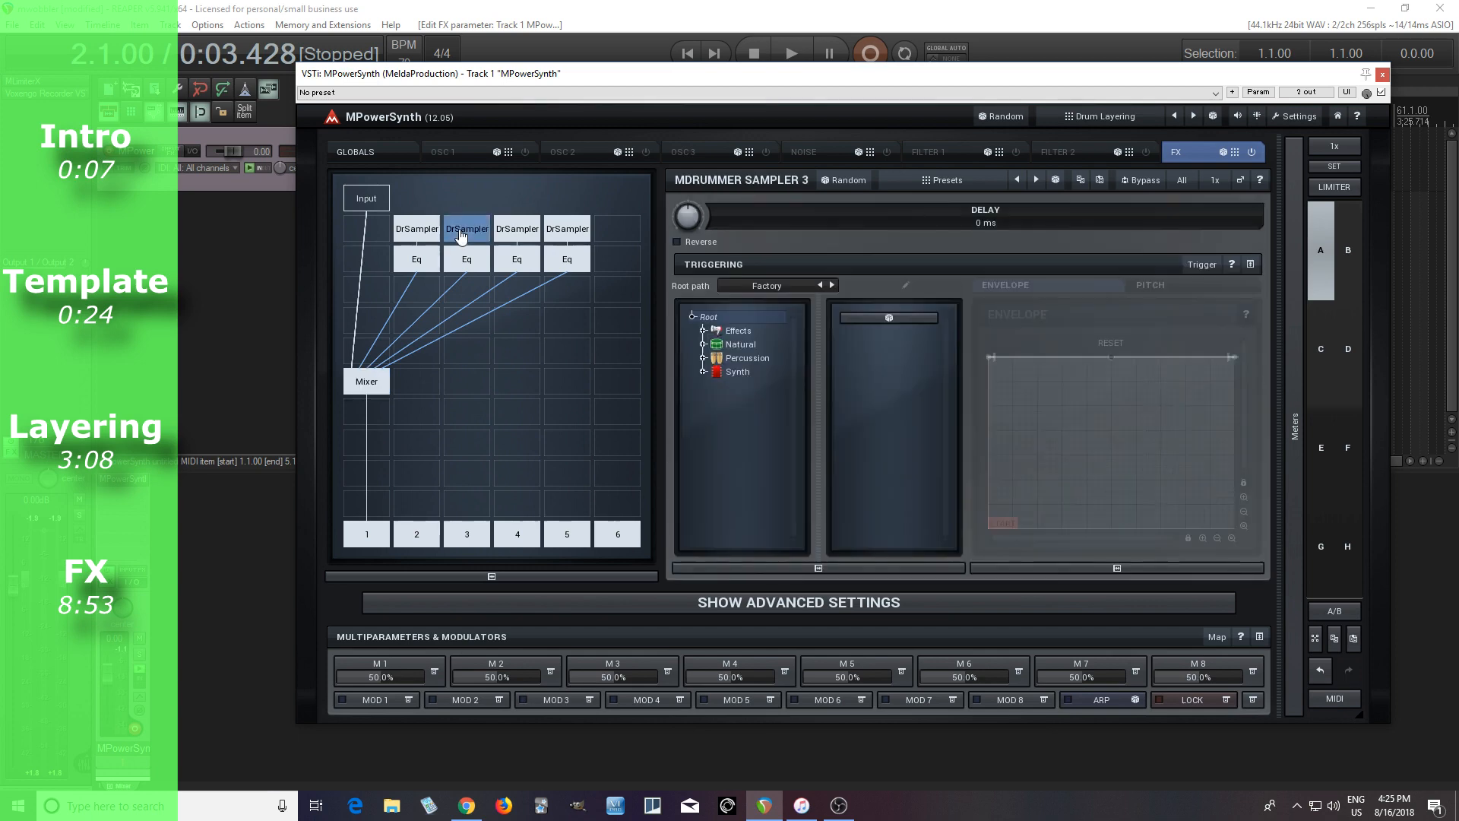
click(720, 373)
click(723, 385)
click(749, 398)
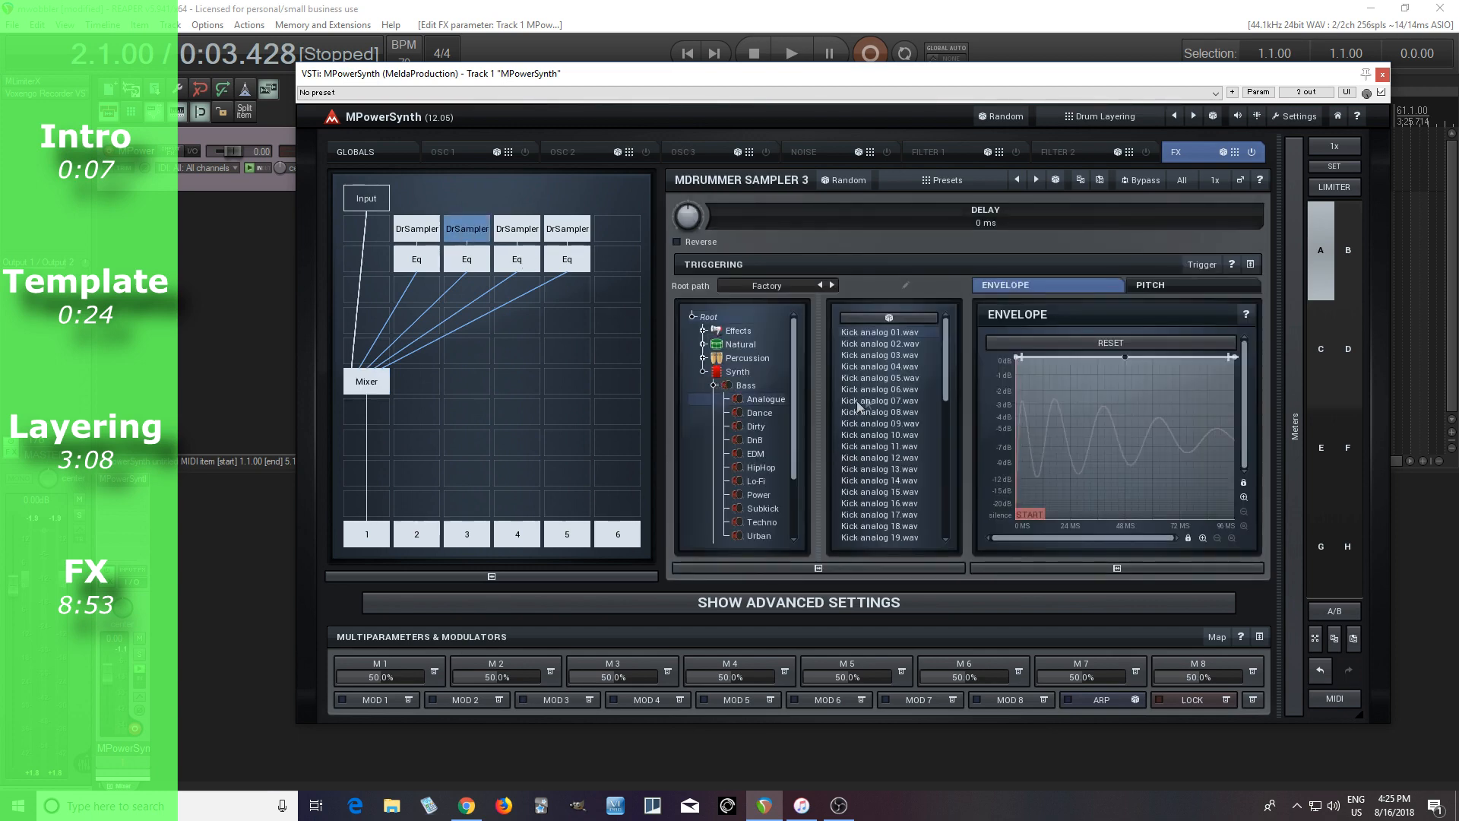
Audition the analogue kicks from 03 to 19 in the second sampler and select Kick analog 03.wav.
click(909, 357)
click(910, 368)
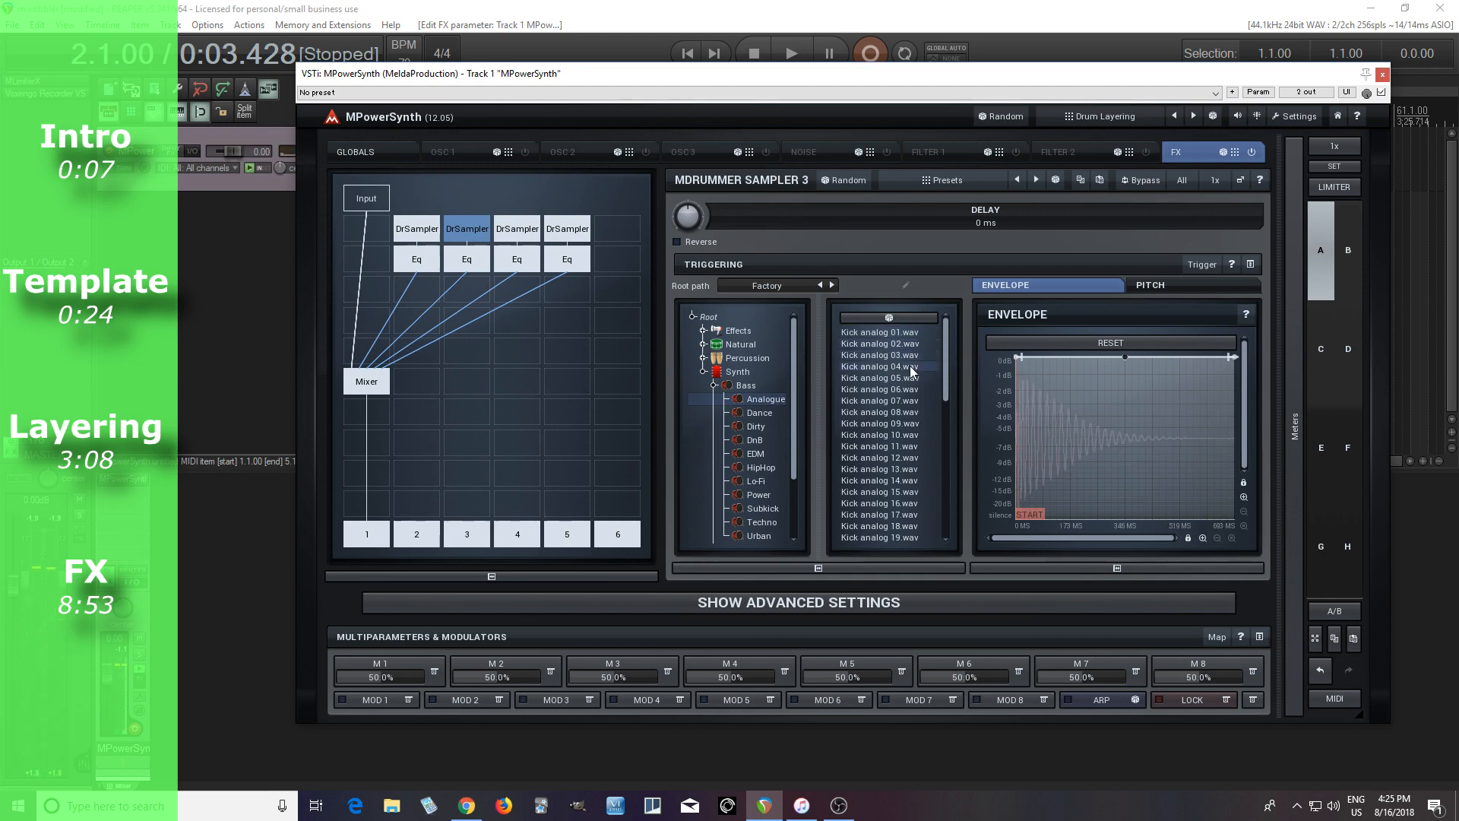
click(911, 378)
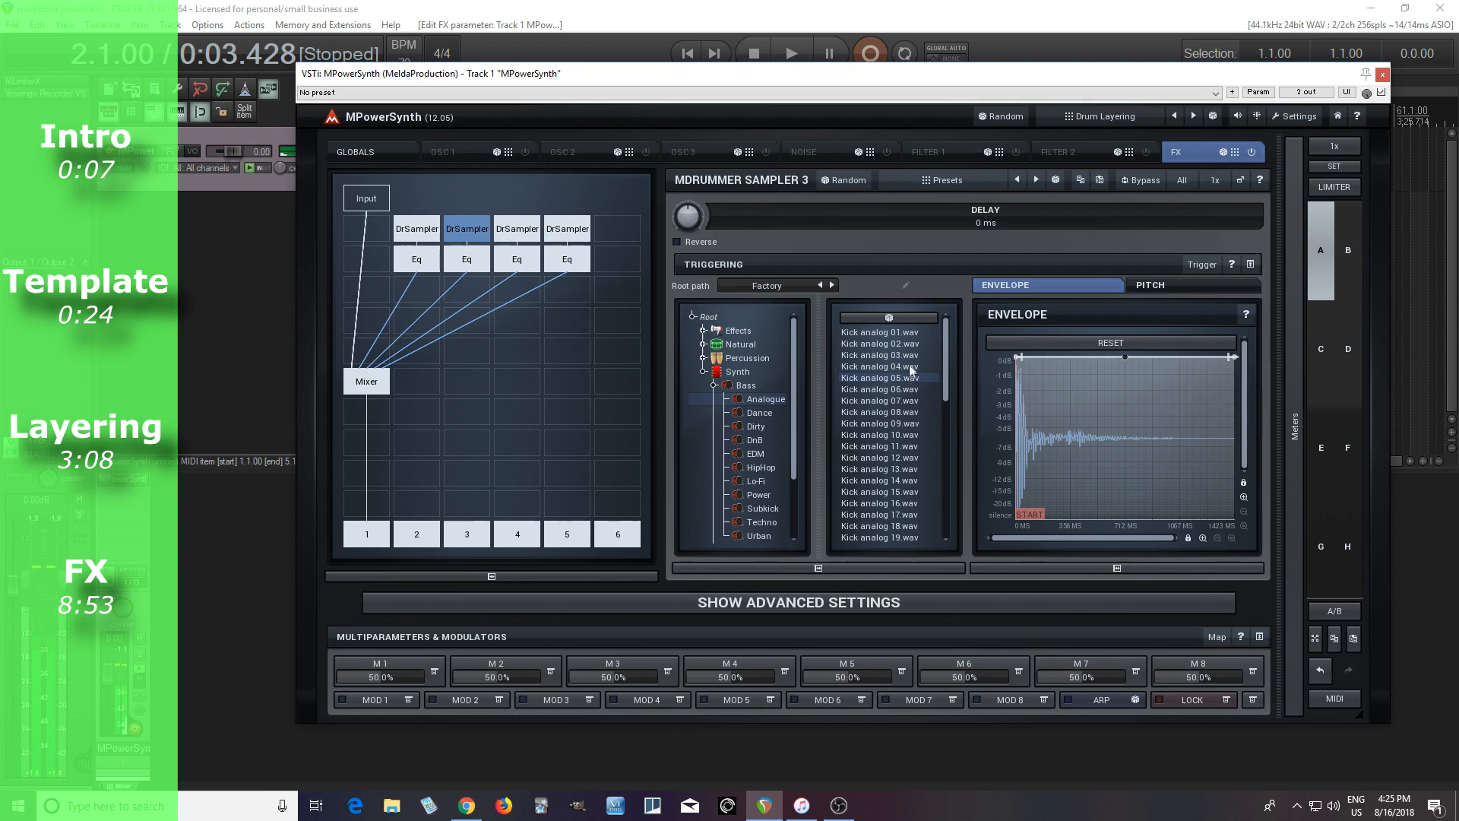
click(907, 389)
click(910, 401)
click(913, 412)
click(913, 422)
click(911, 435)
click(910, 445)
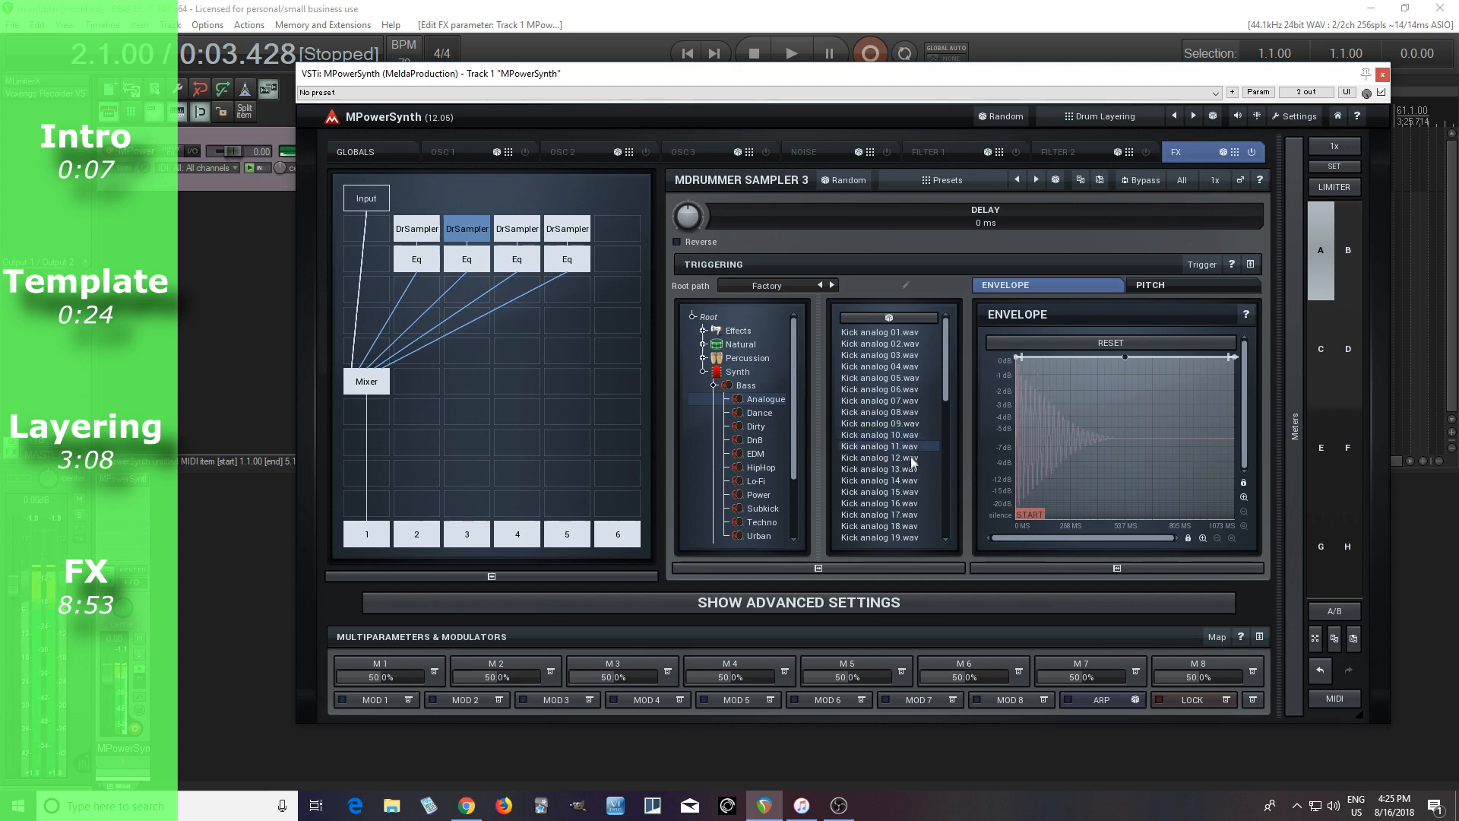
click(910, 457)
click(911, 469)
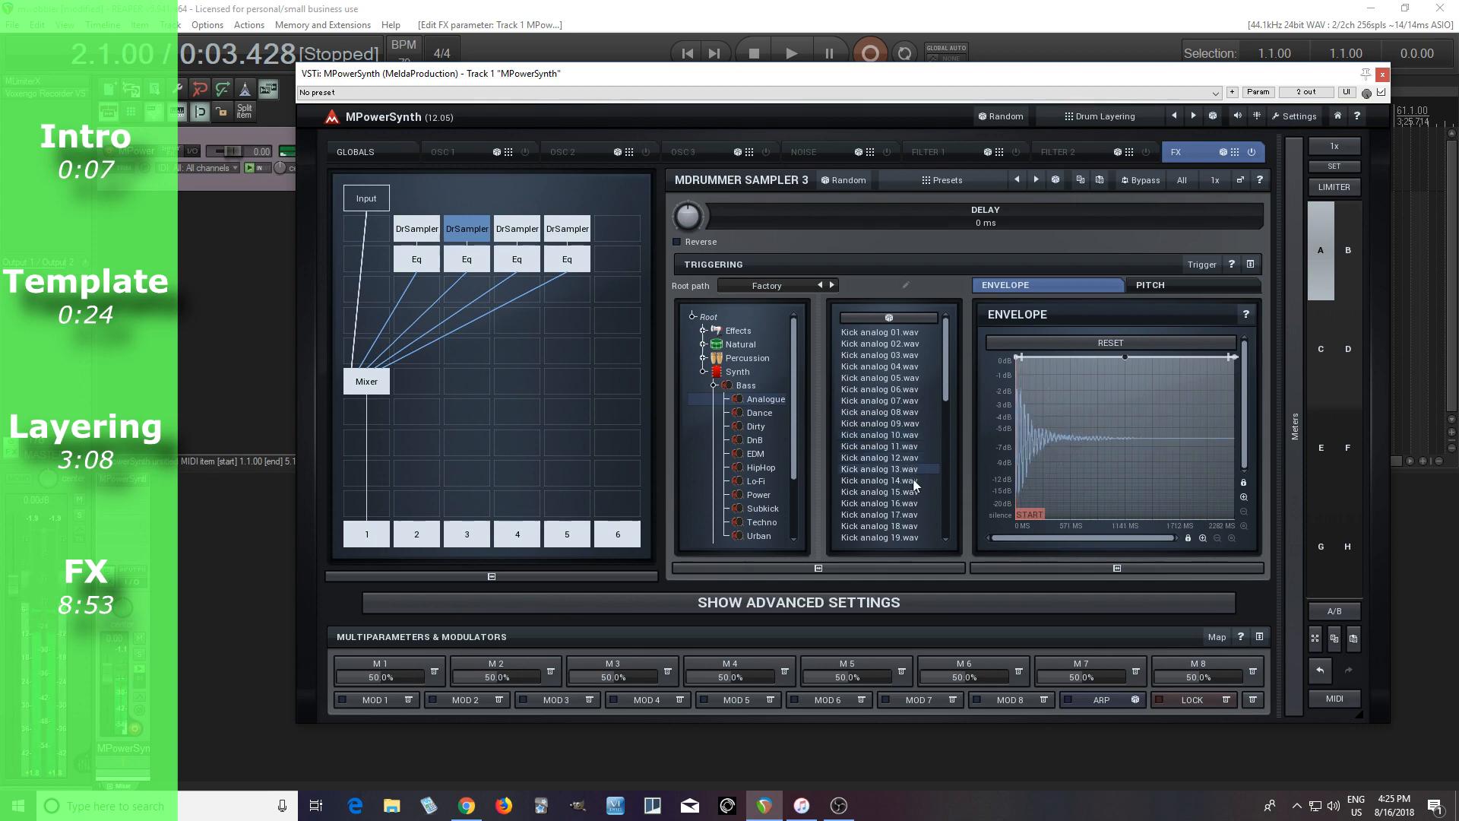
click(914, 481)
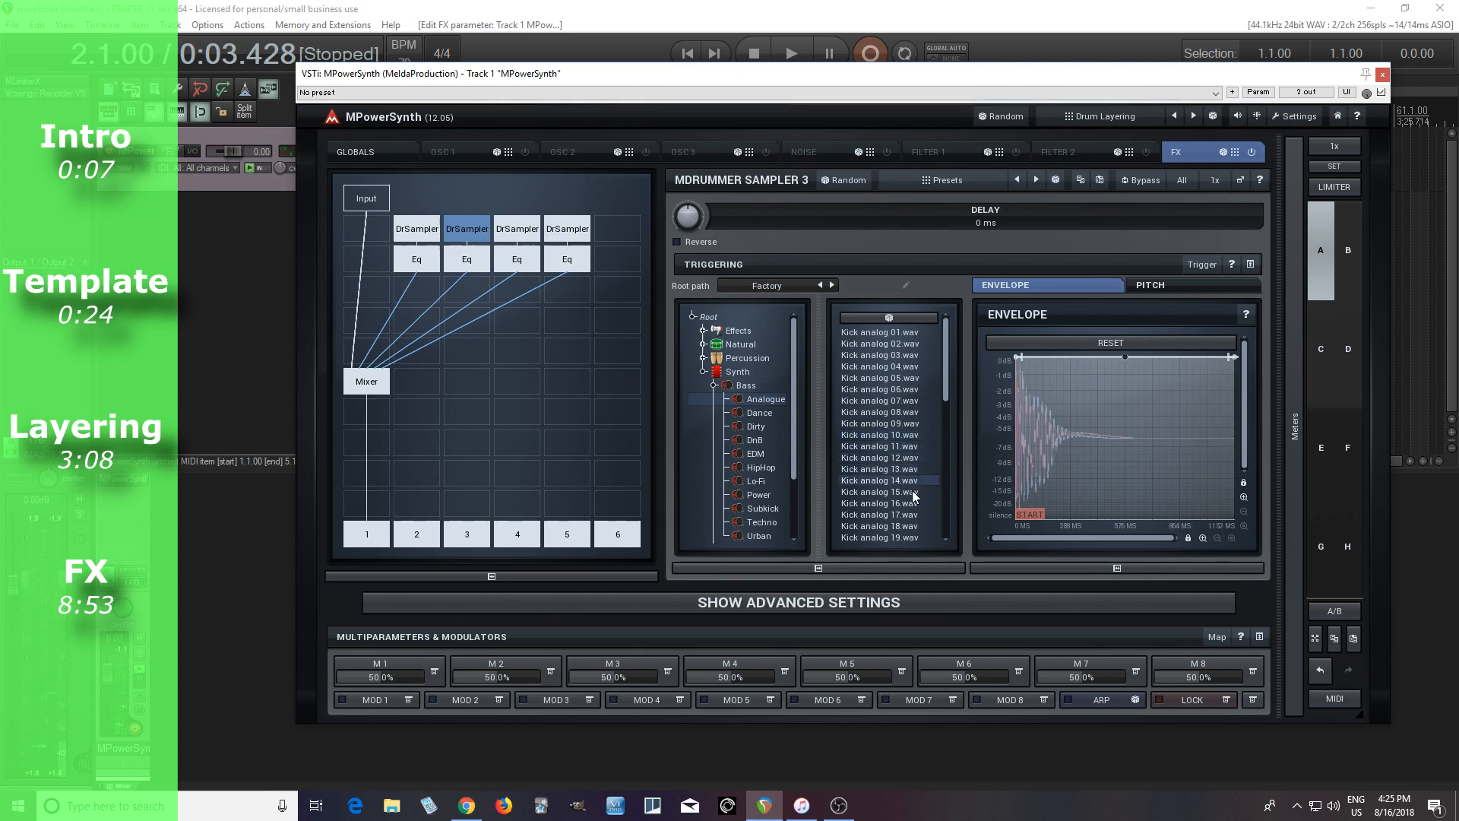
click(912, 490)
click(912, 501)
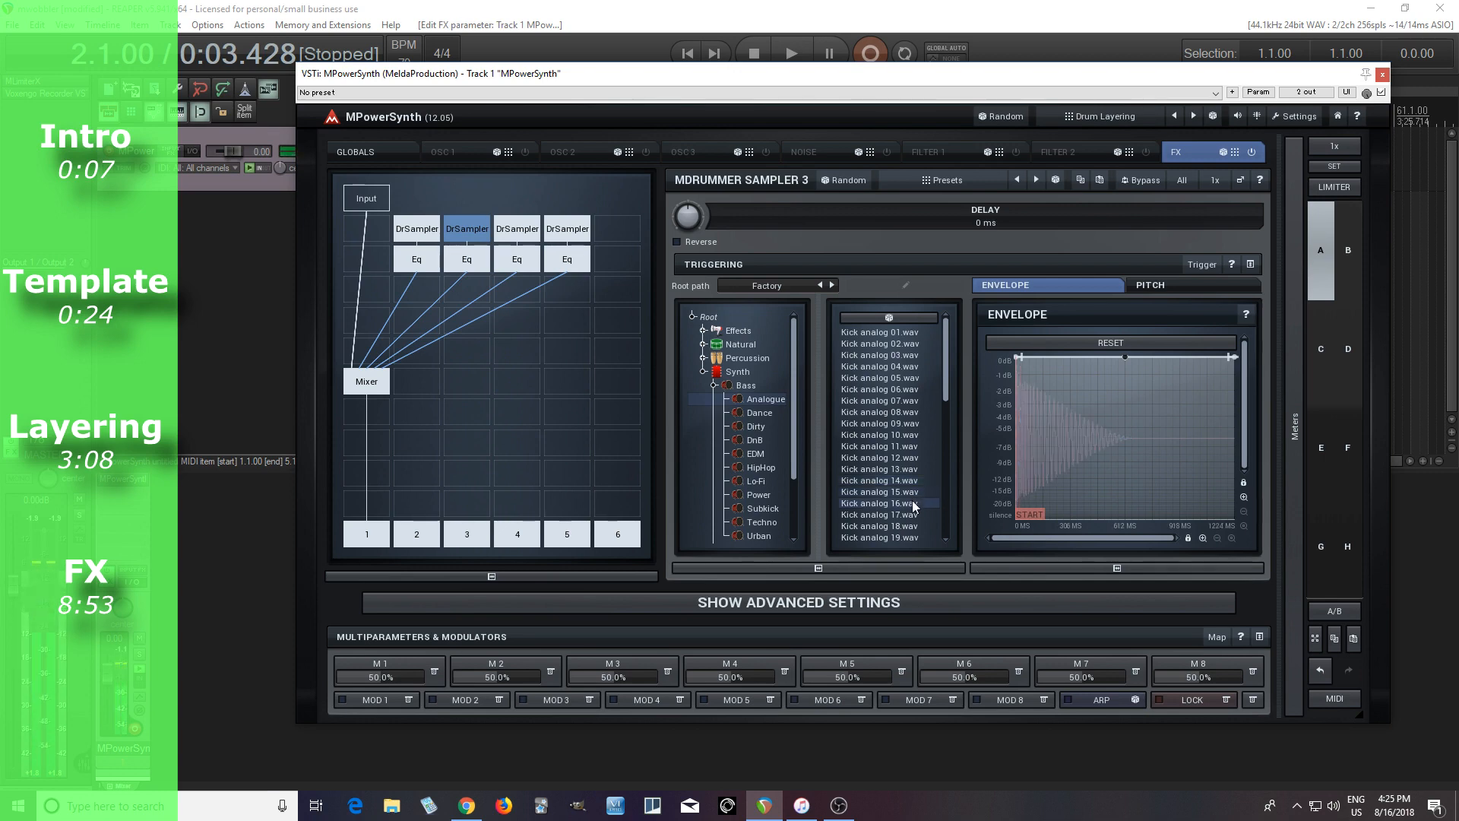
click(914, 516)
click(913, 525)
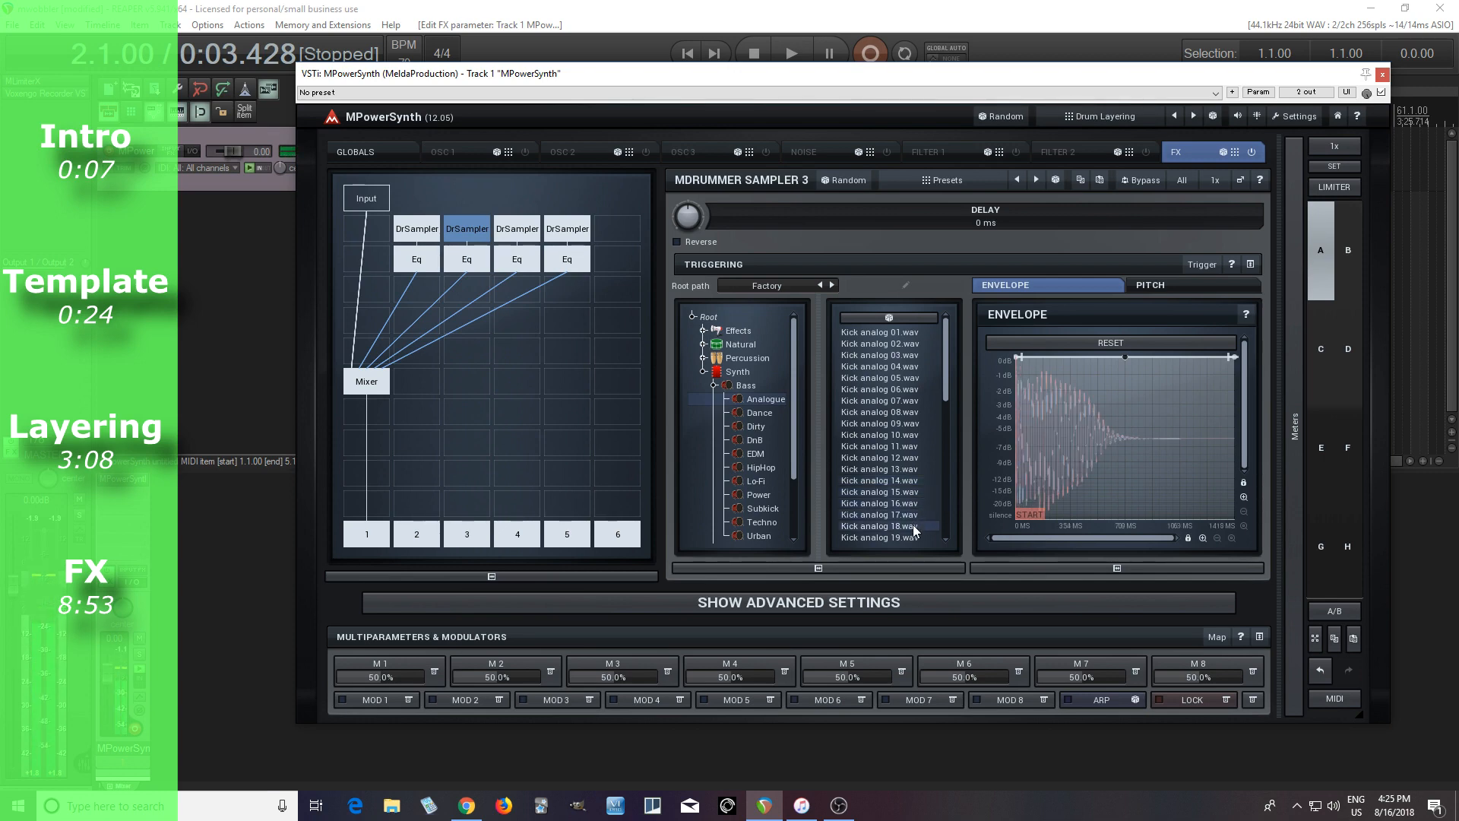
click(913, 535)
click(914, 346)
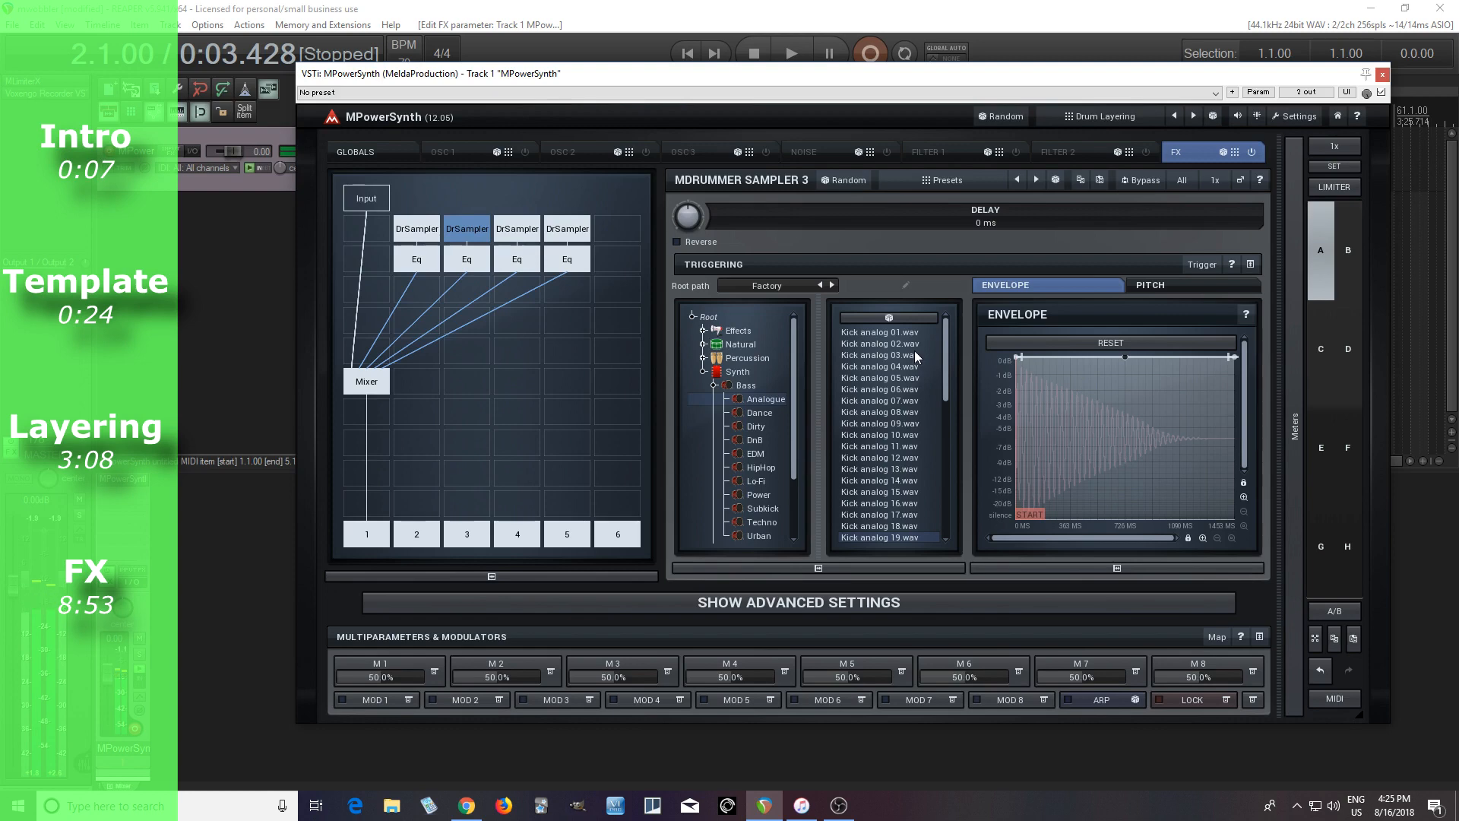
click(911, 354)
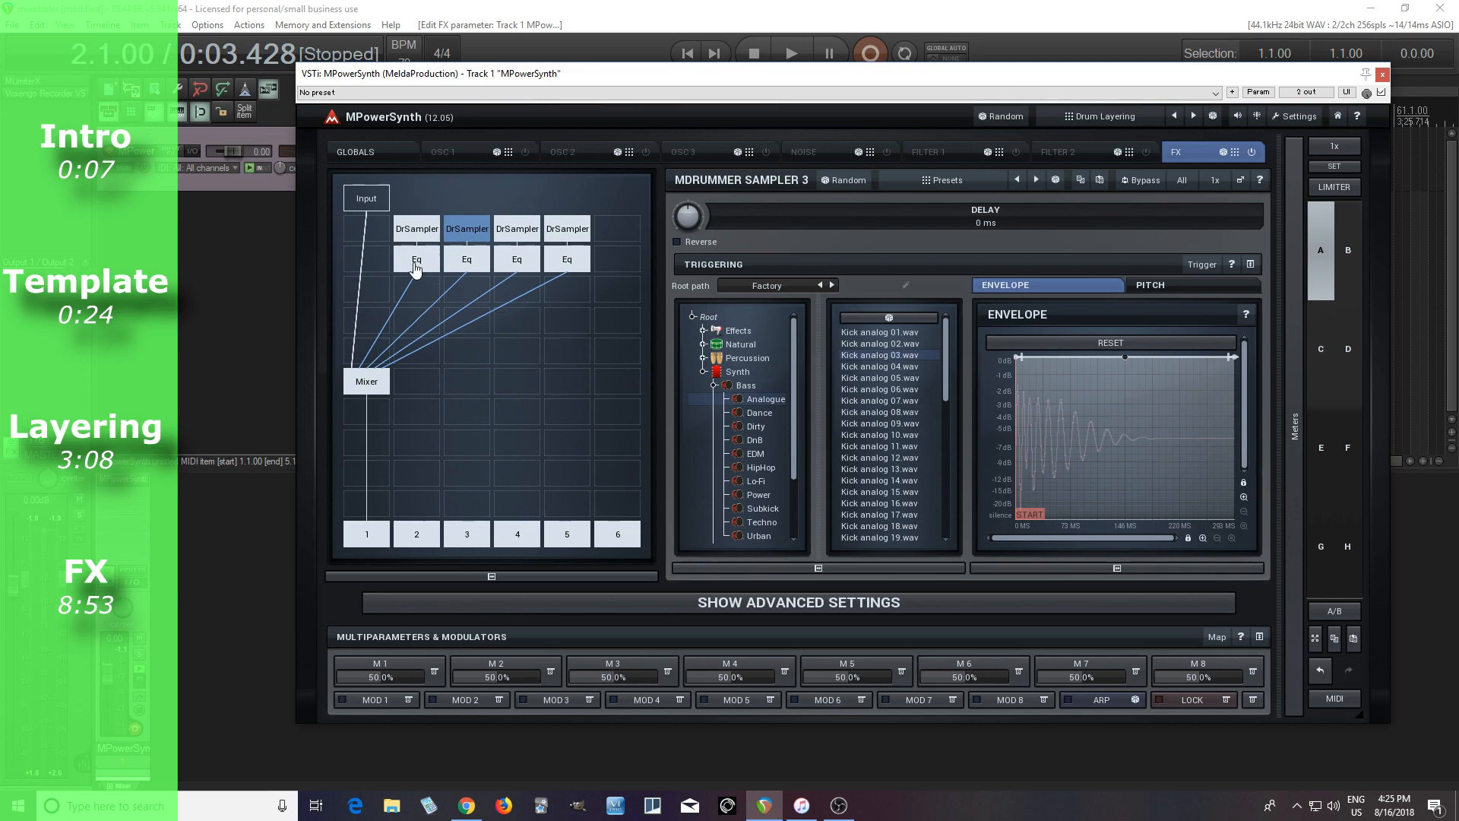
Unmute mixer input 2 and toggle the mutes of inputs 2 and 3 to compare the first two kick layers.
click(367, 387)
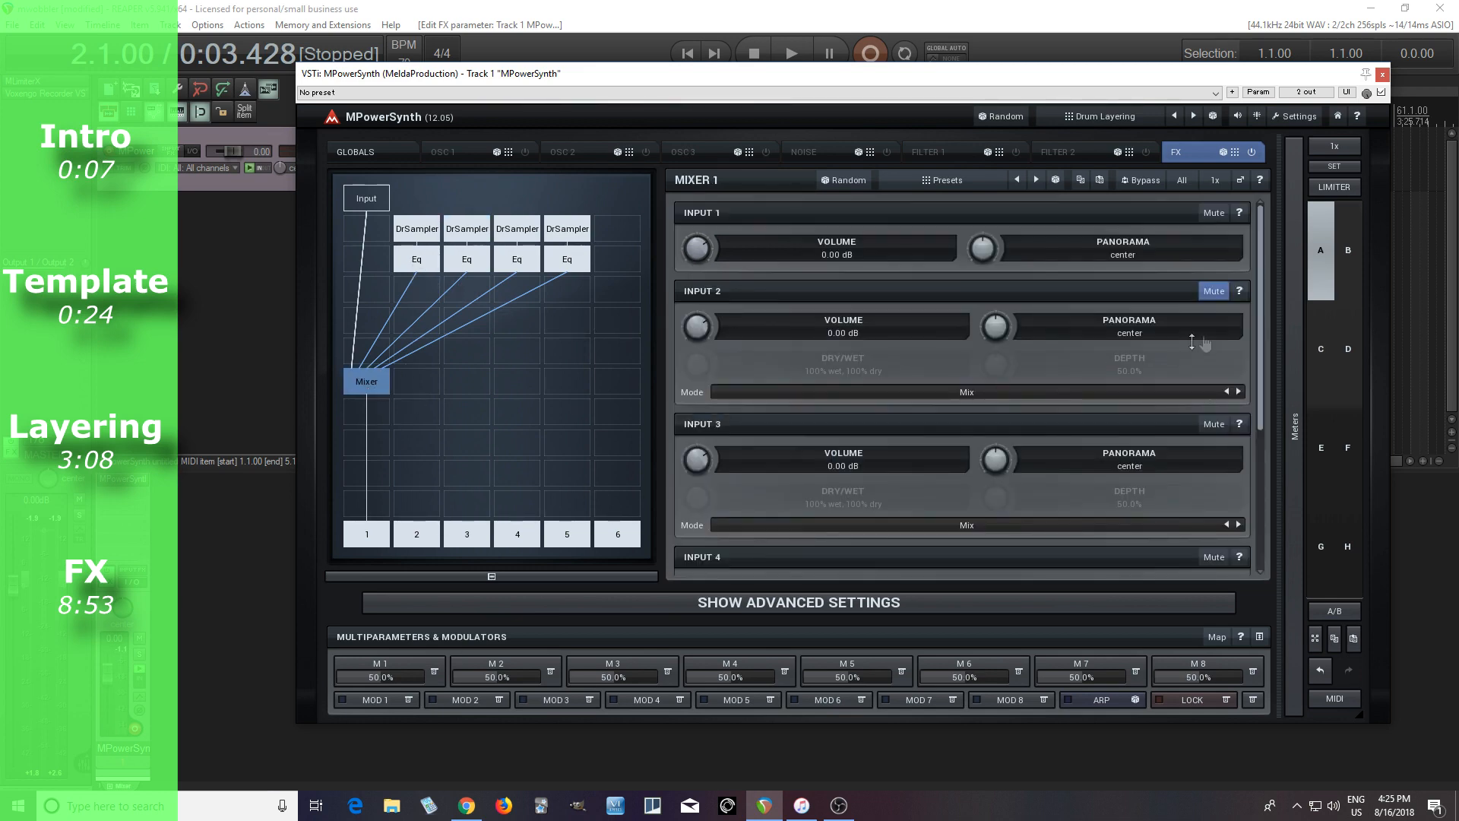
click(1217, 296)
click(1221, 427)
click(1217, 427)
click(1211, 292)
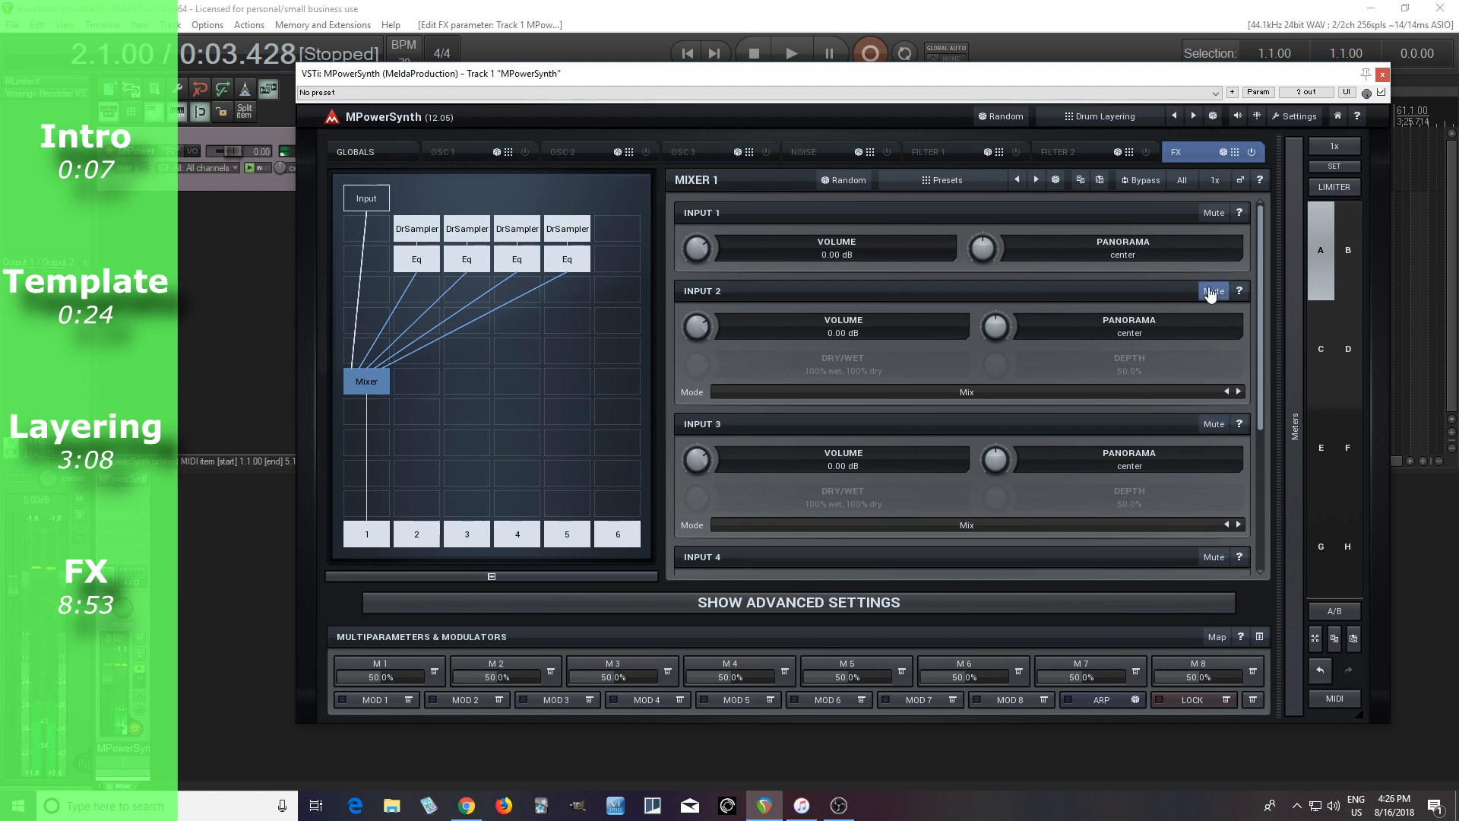
click(1210, 293)
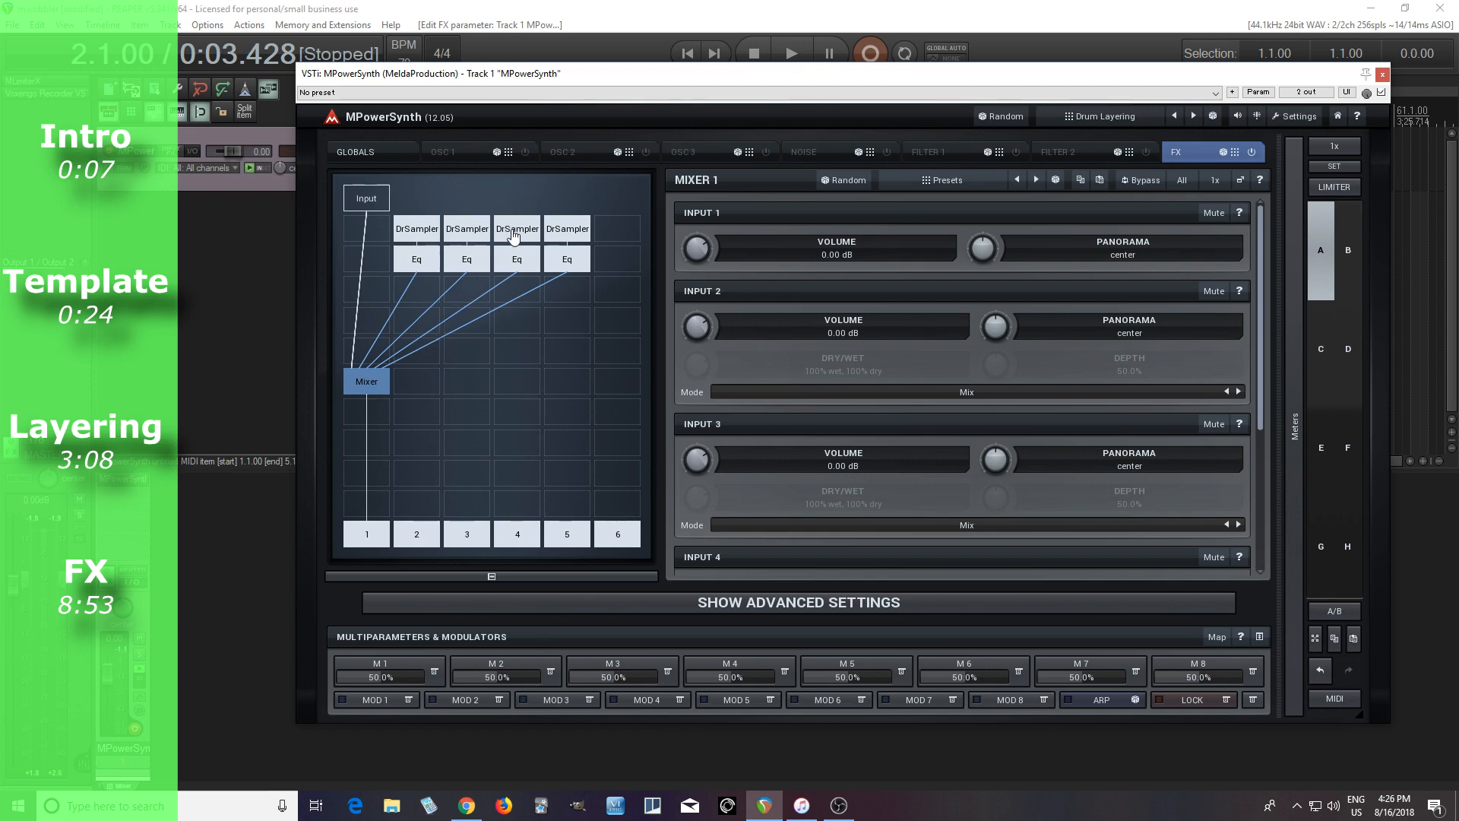
click(1212, 292)
Load the Analogue kick samples from Synth Bass into the third sampler and select Kick analog 02.wav.
click(525, 234)
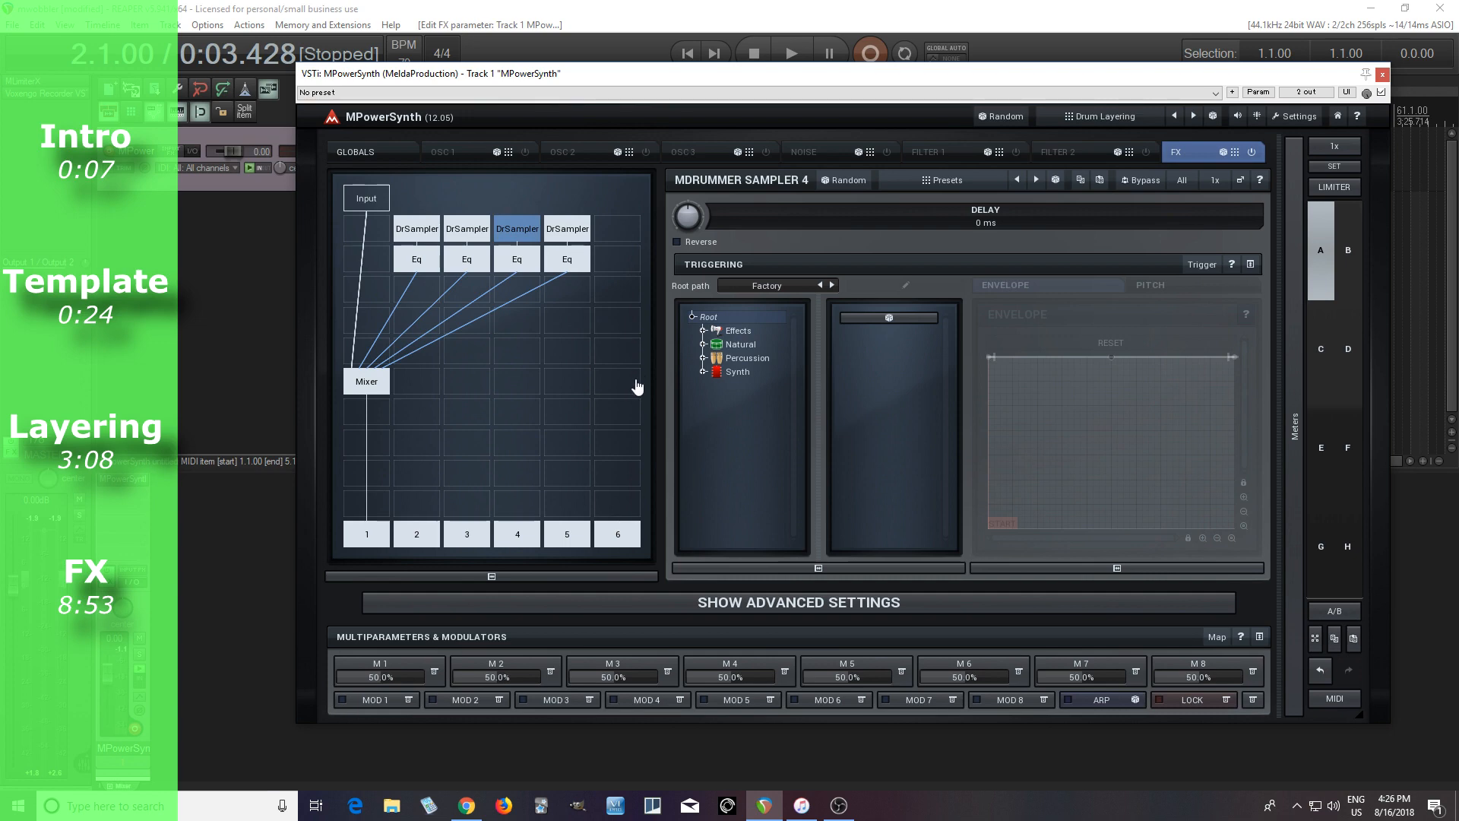
click(703, 372)
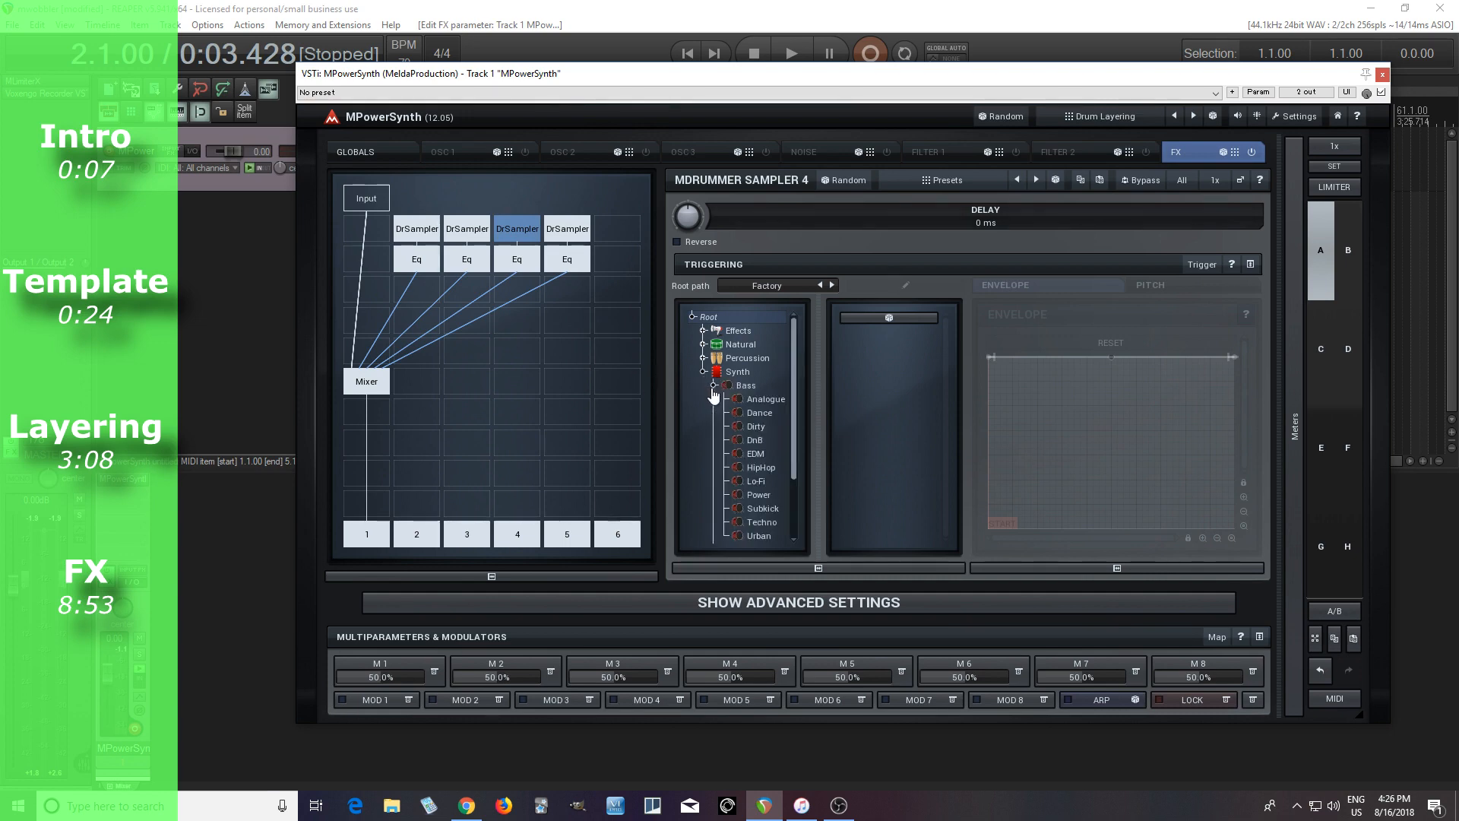
click(752, 400)
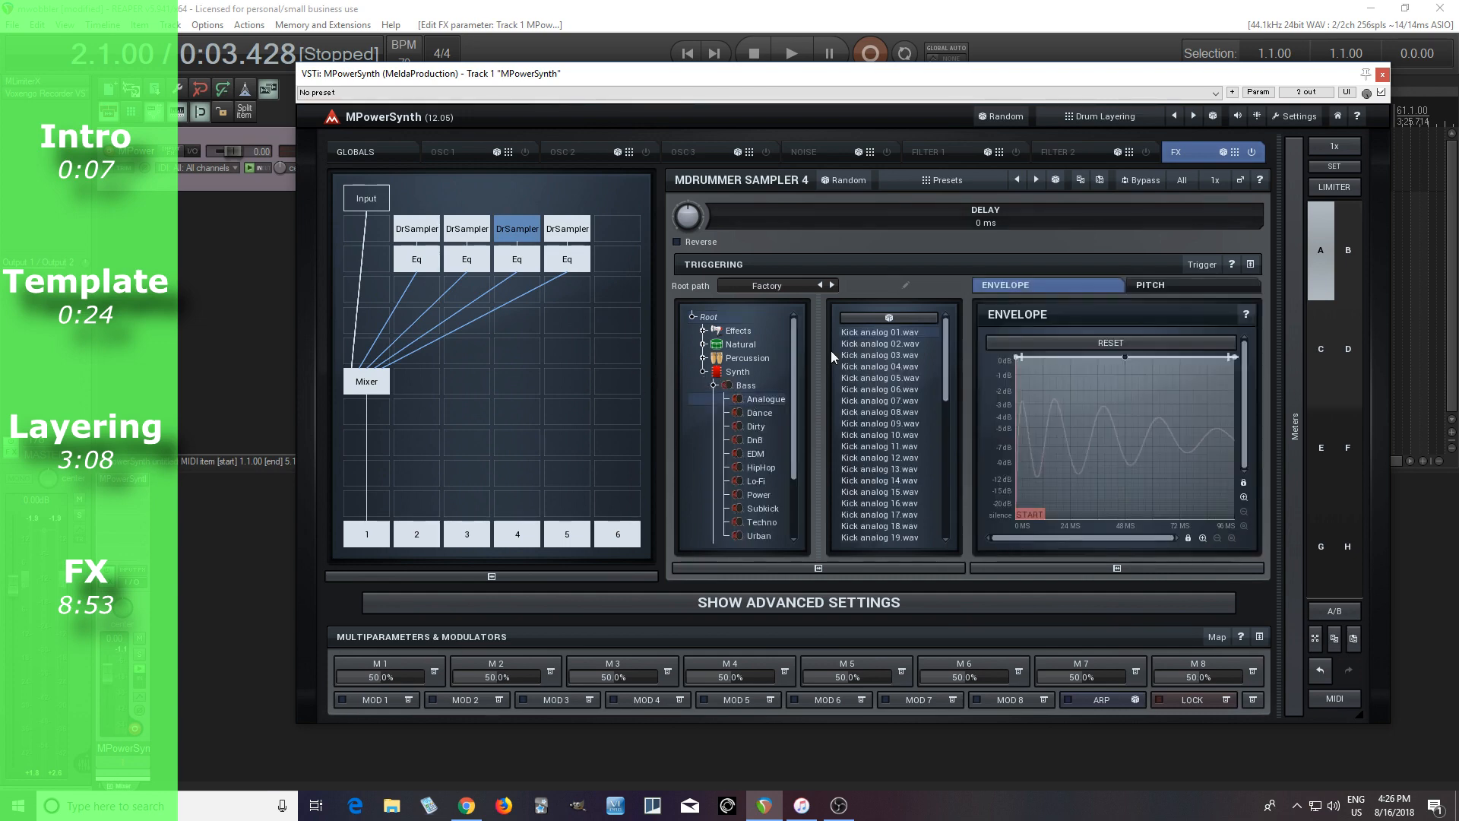
click(900, 345)
Toggle the mutes of mixer inputs 4, 3 and 2 in turn to hear what each kick layer contributes.
click(358, 392)
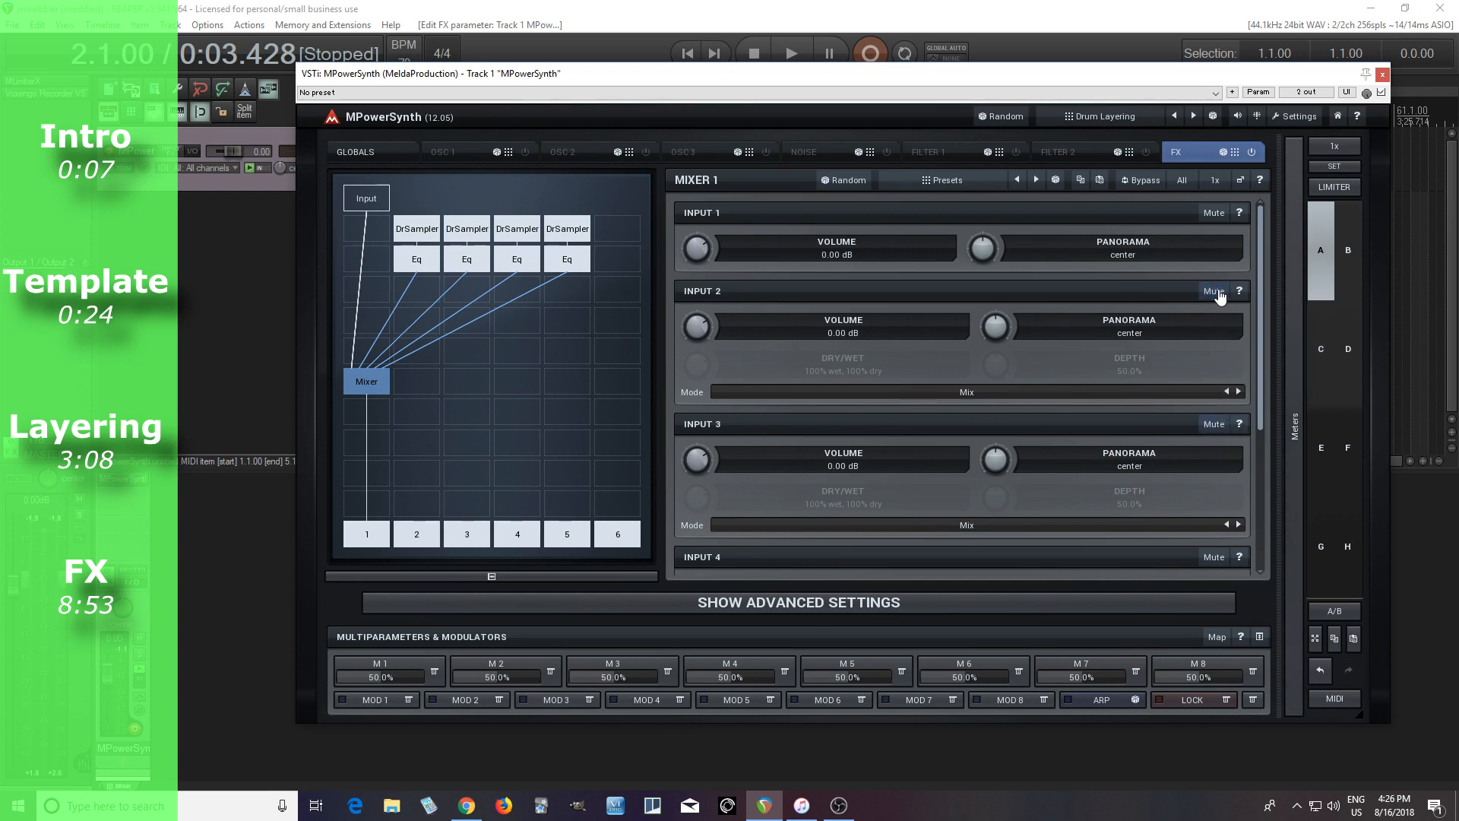
click(1213, 561)
click(1214, 559)
click(1212, 427)
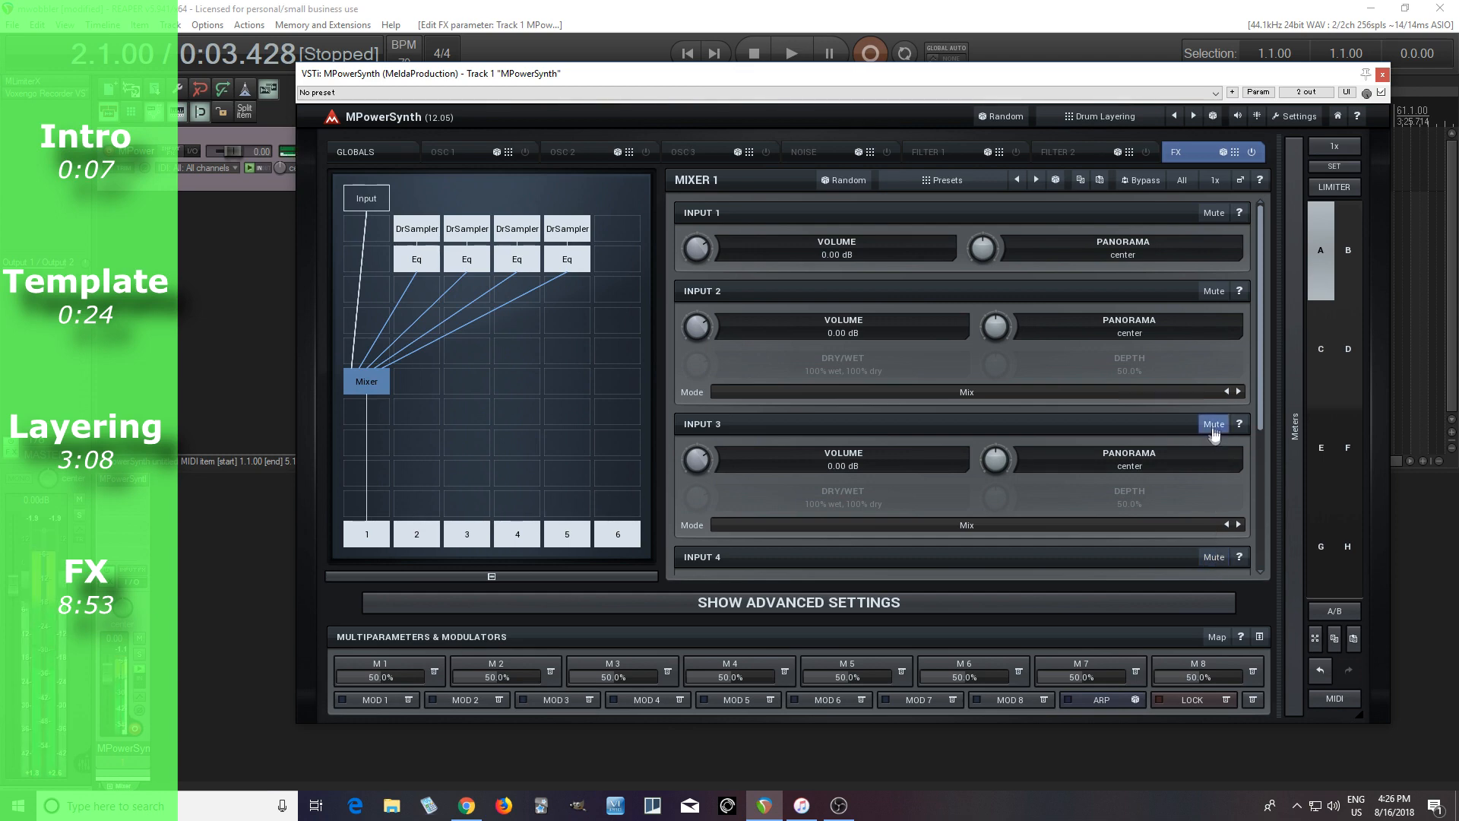
click(1214, 425)
click(1215, 292)
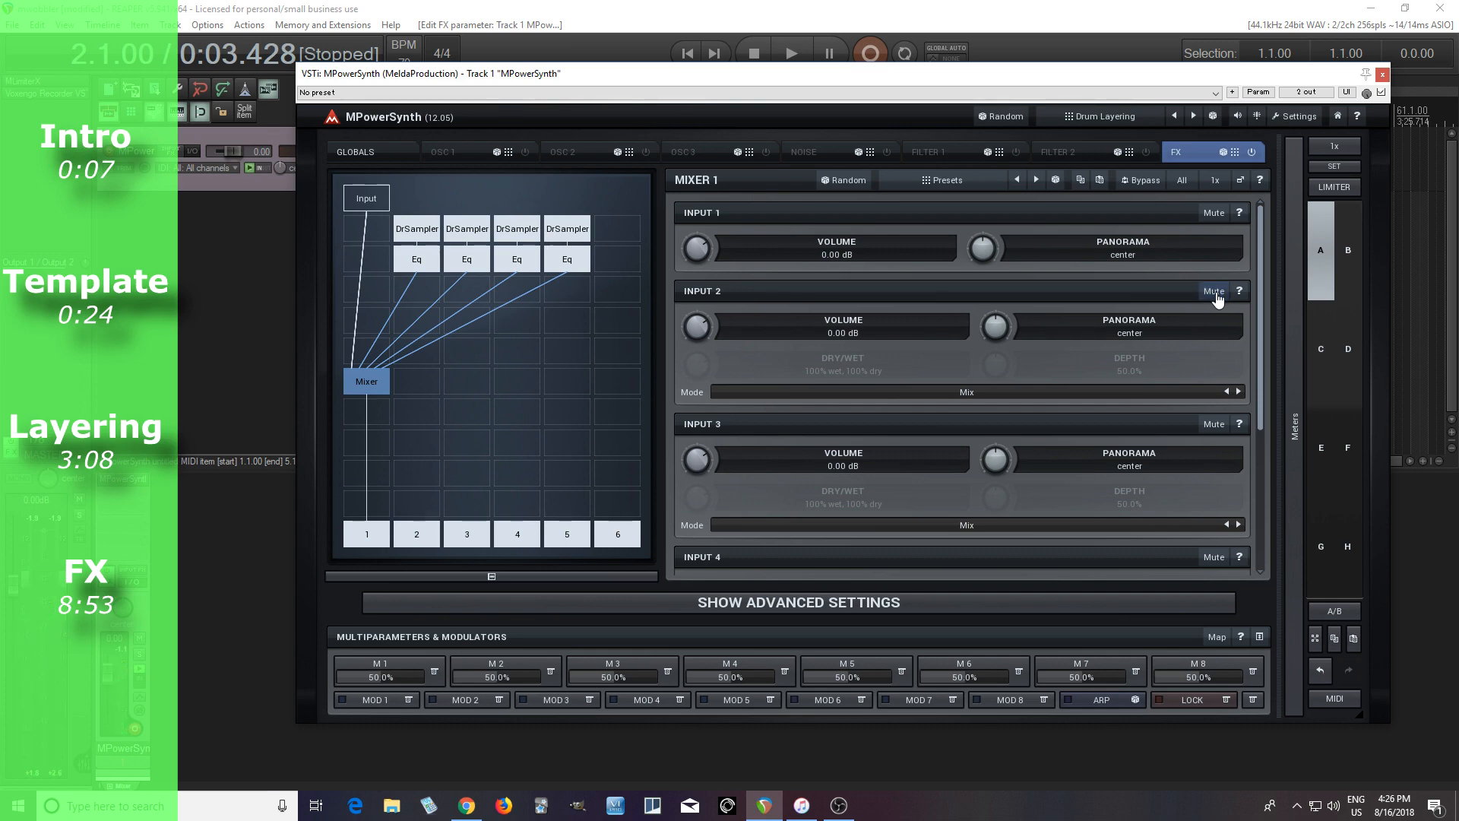
Mute mixer inputs 3 and 4 to isolate the first kick layer.
click(427, 273)
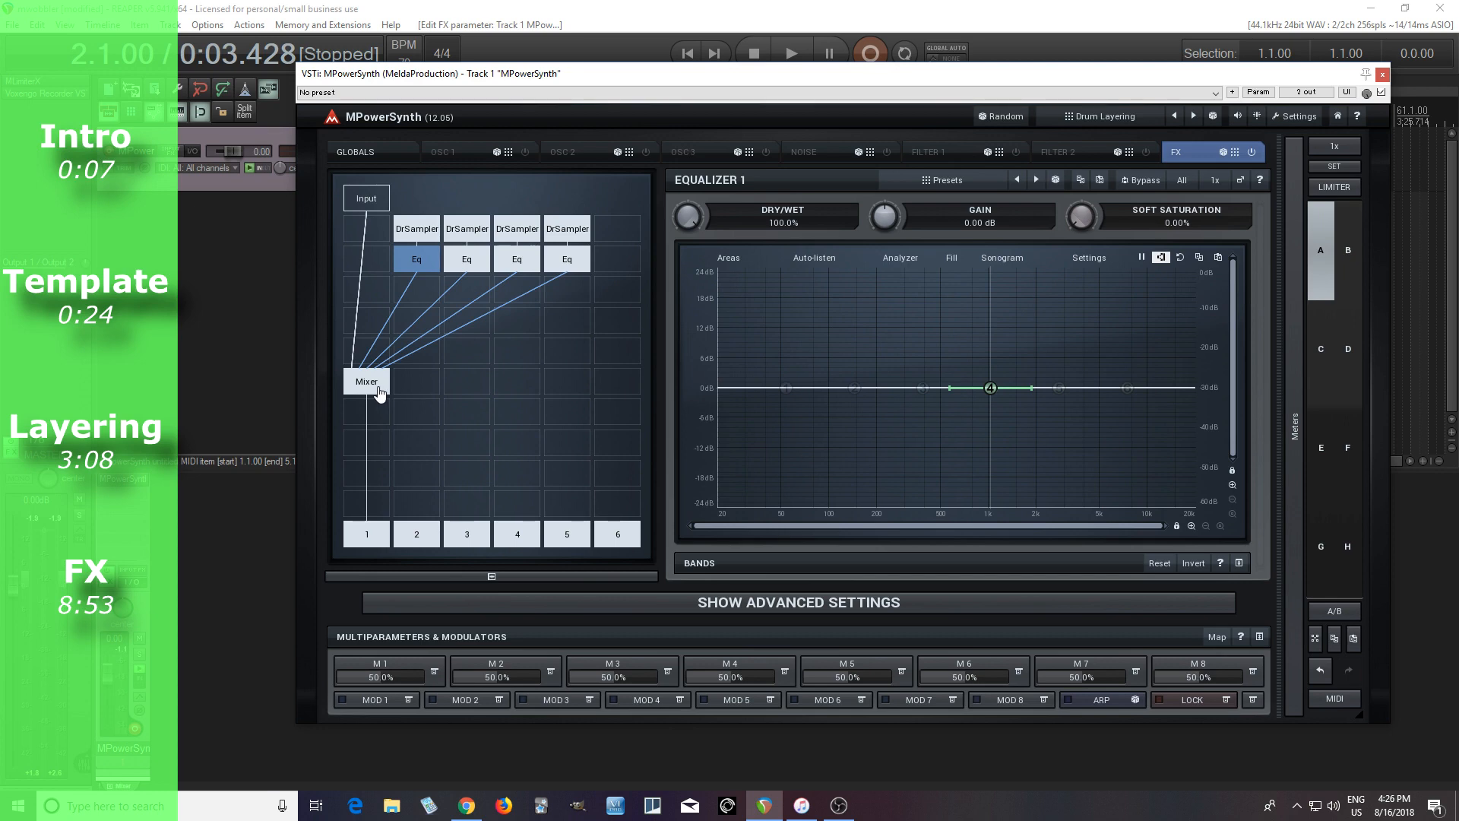
click(355, 394)
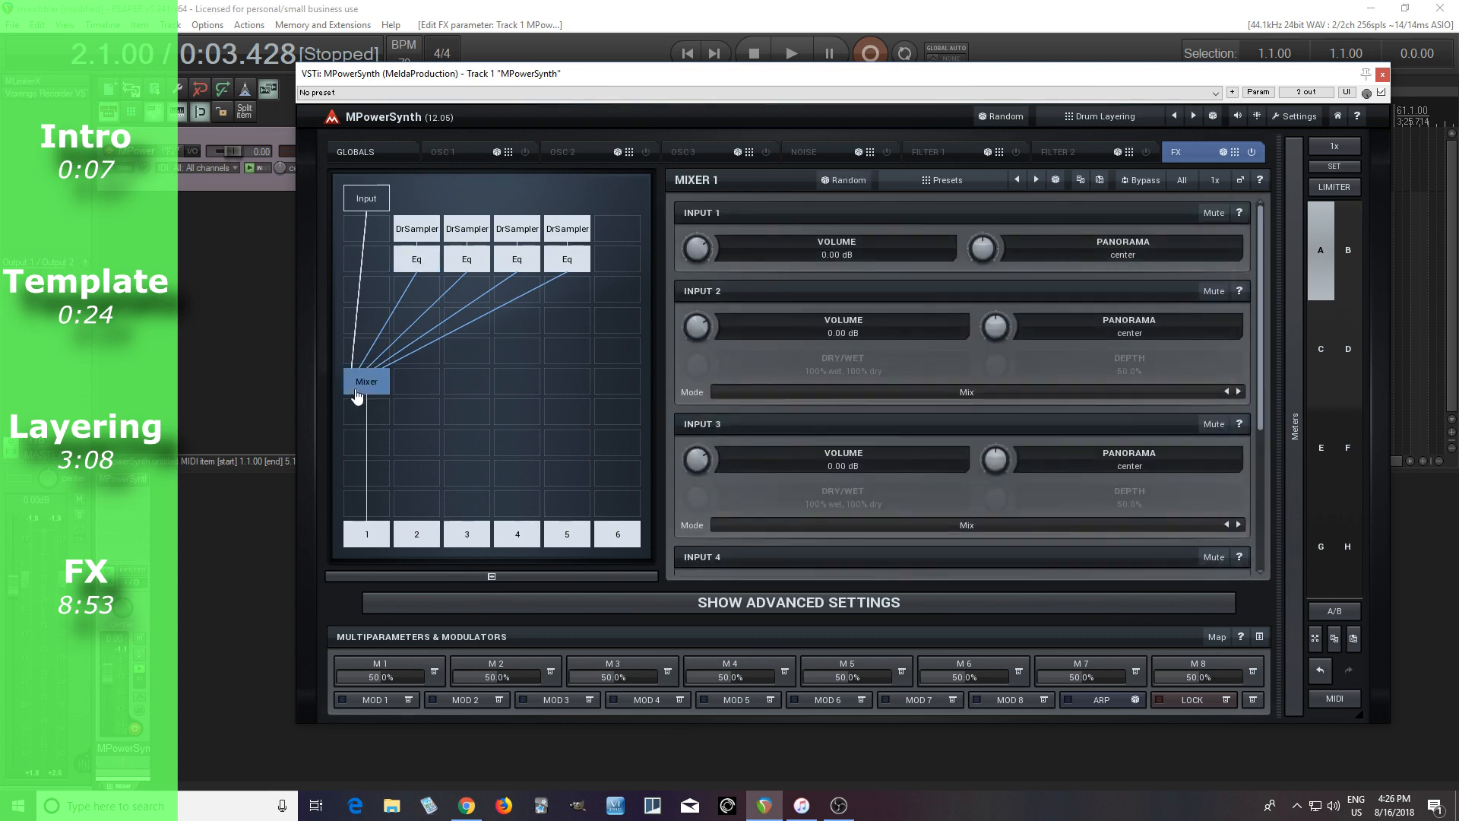
click(1208, 426)
click(1213, 557)
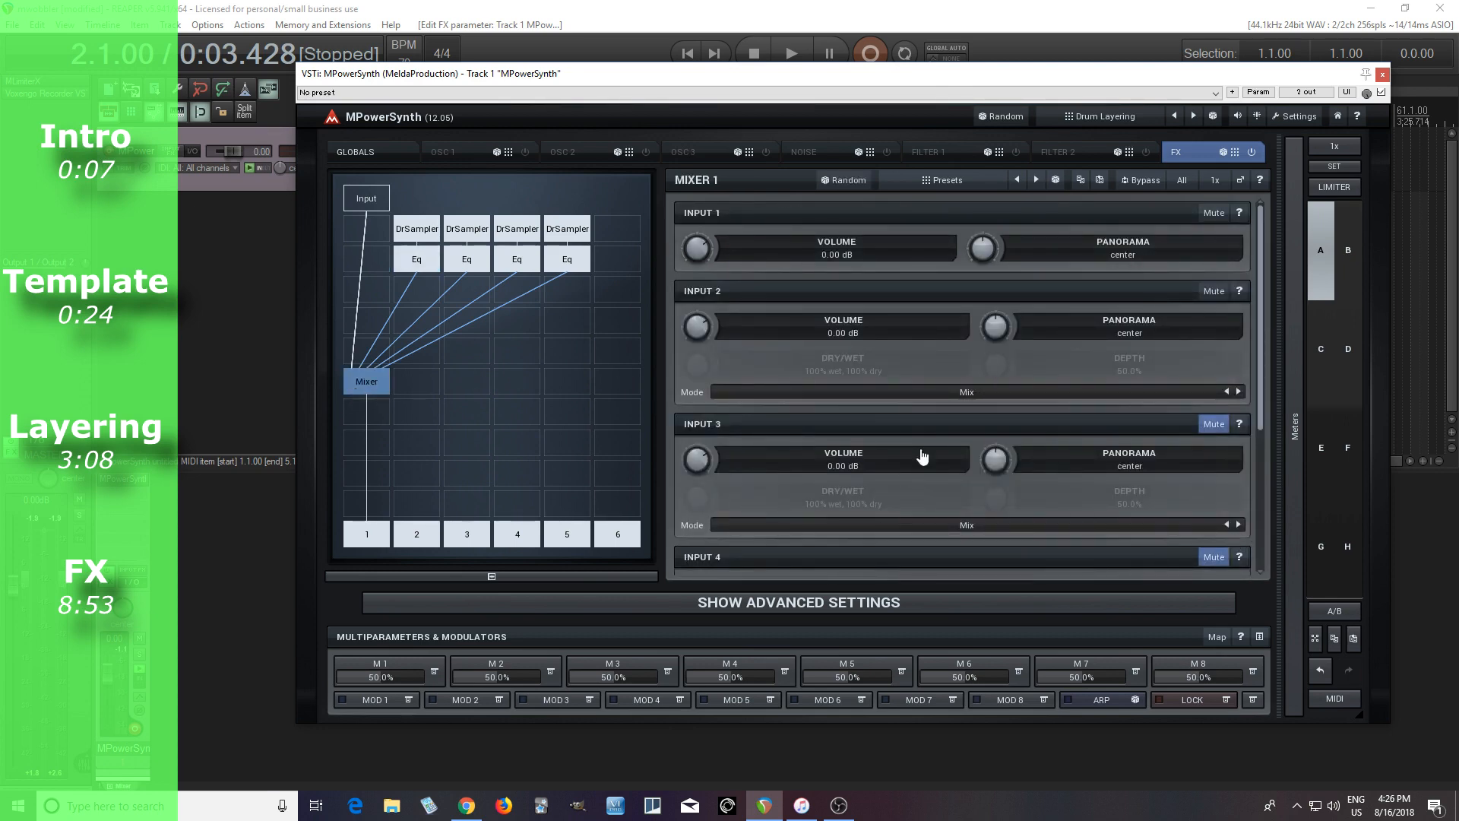
Enable band 6 of the first kick layer's equalizer as a 12 dB/oct low-pass and move its cutoff to about 1 kHz.
click(418, 231)
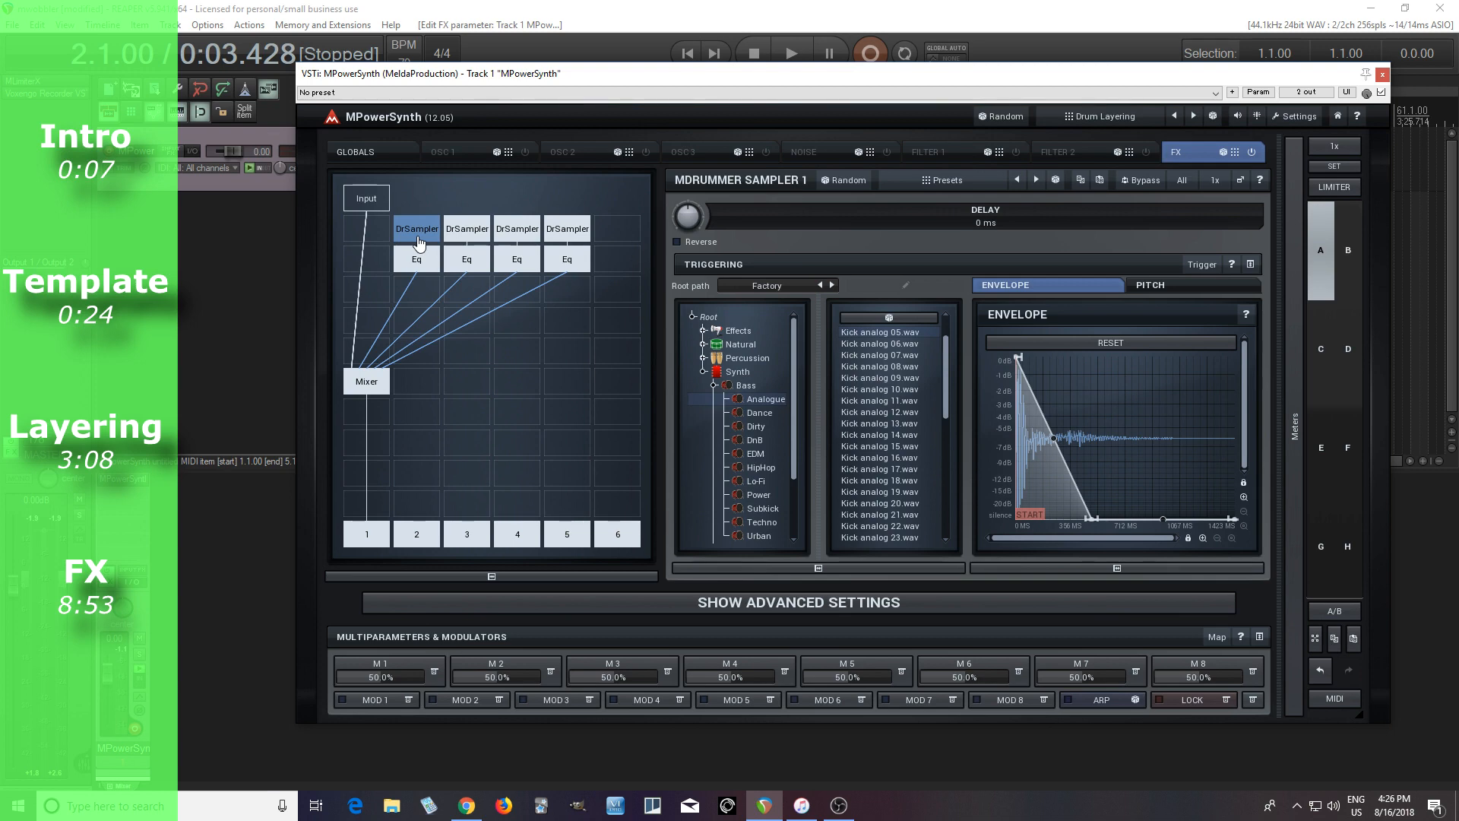
click(432, 261)
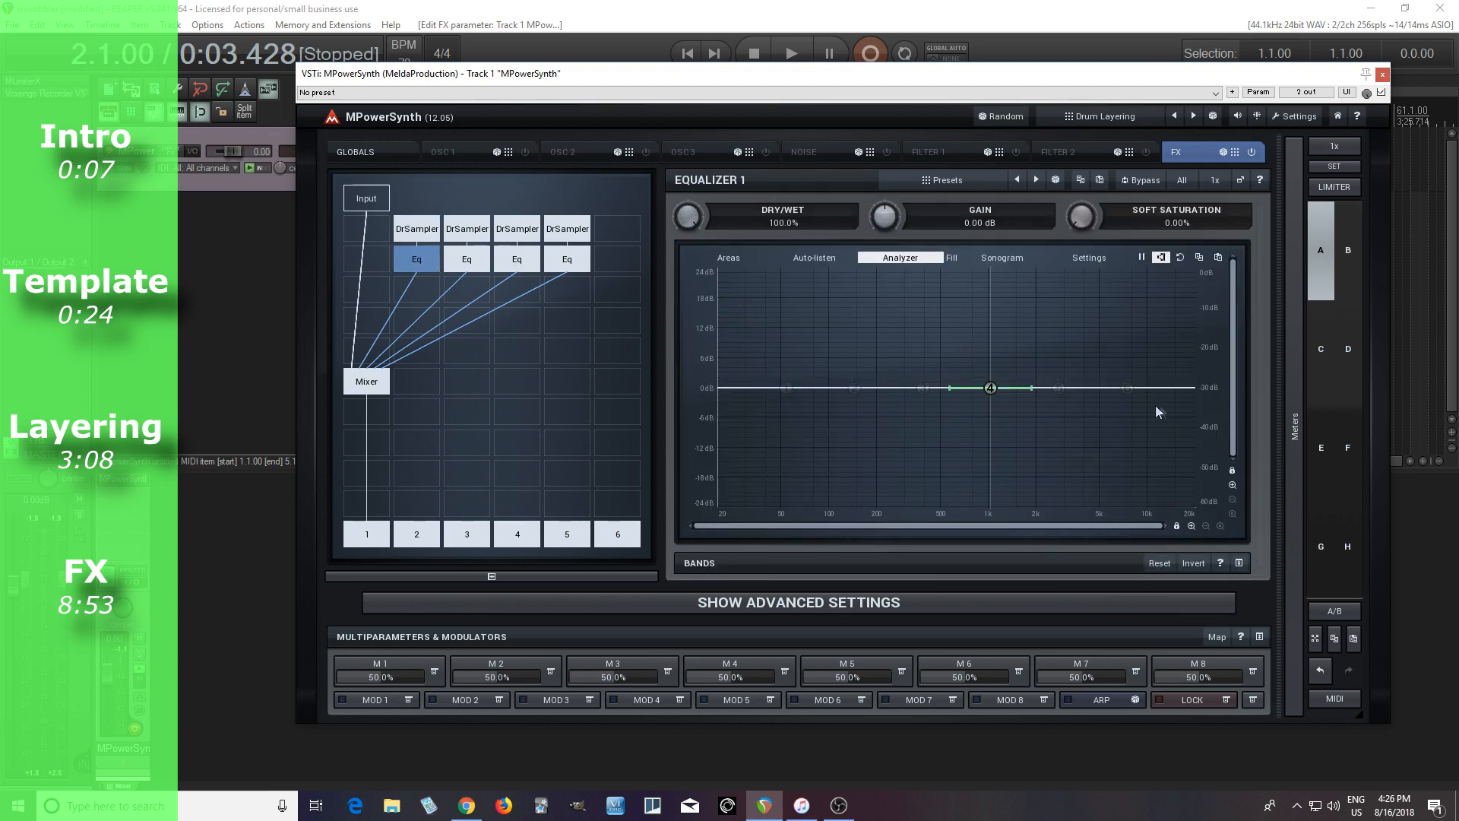
double_click(1128, 388)
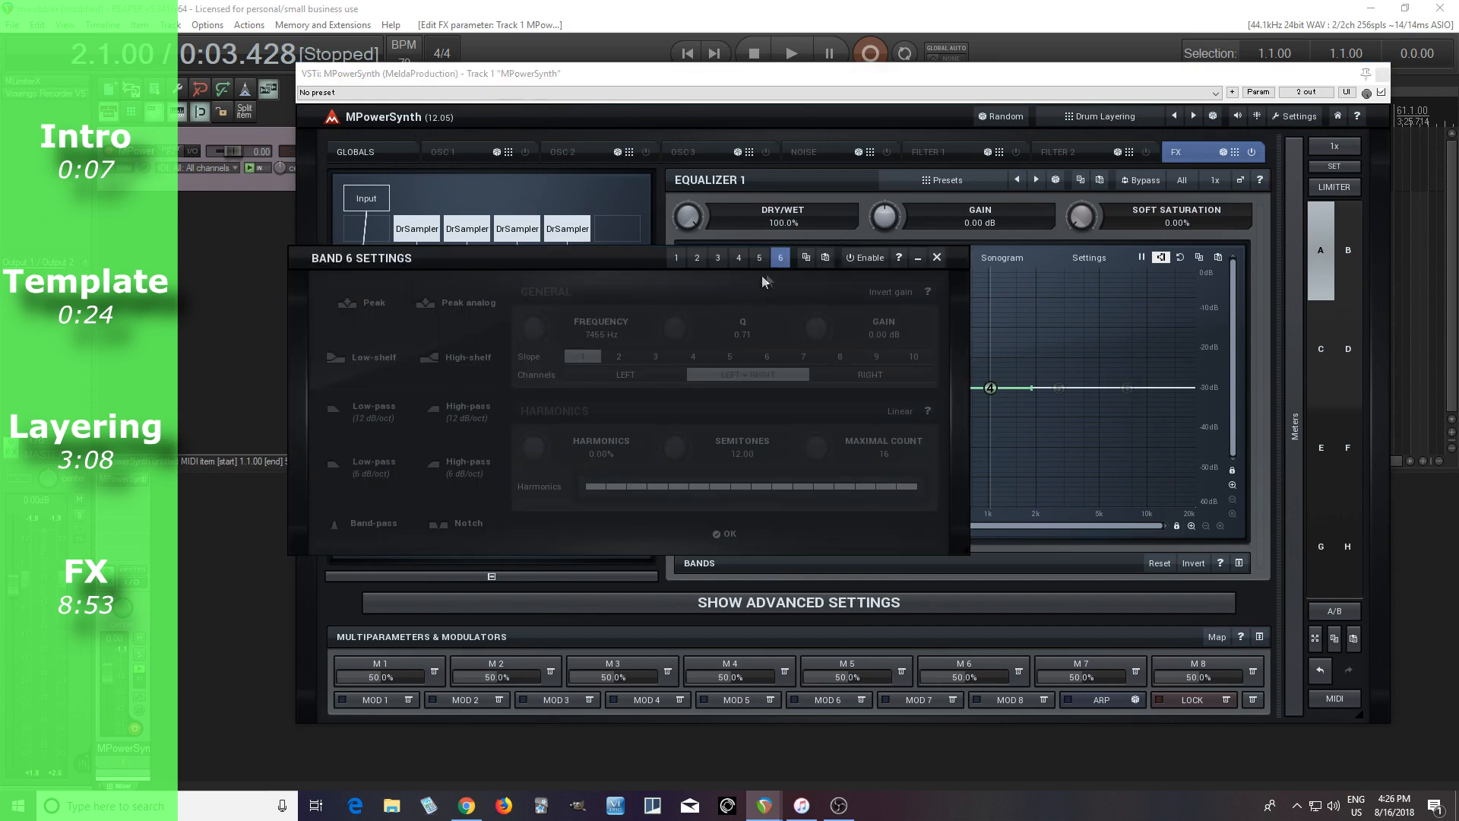
click(849, 259)
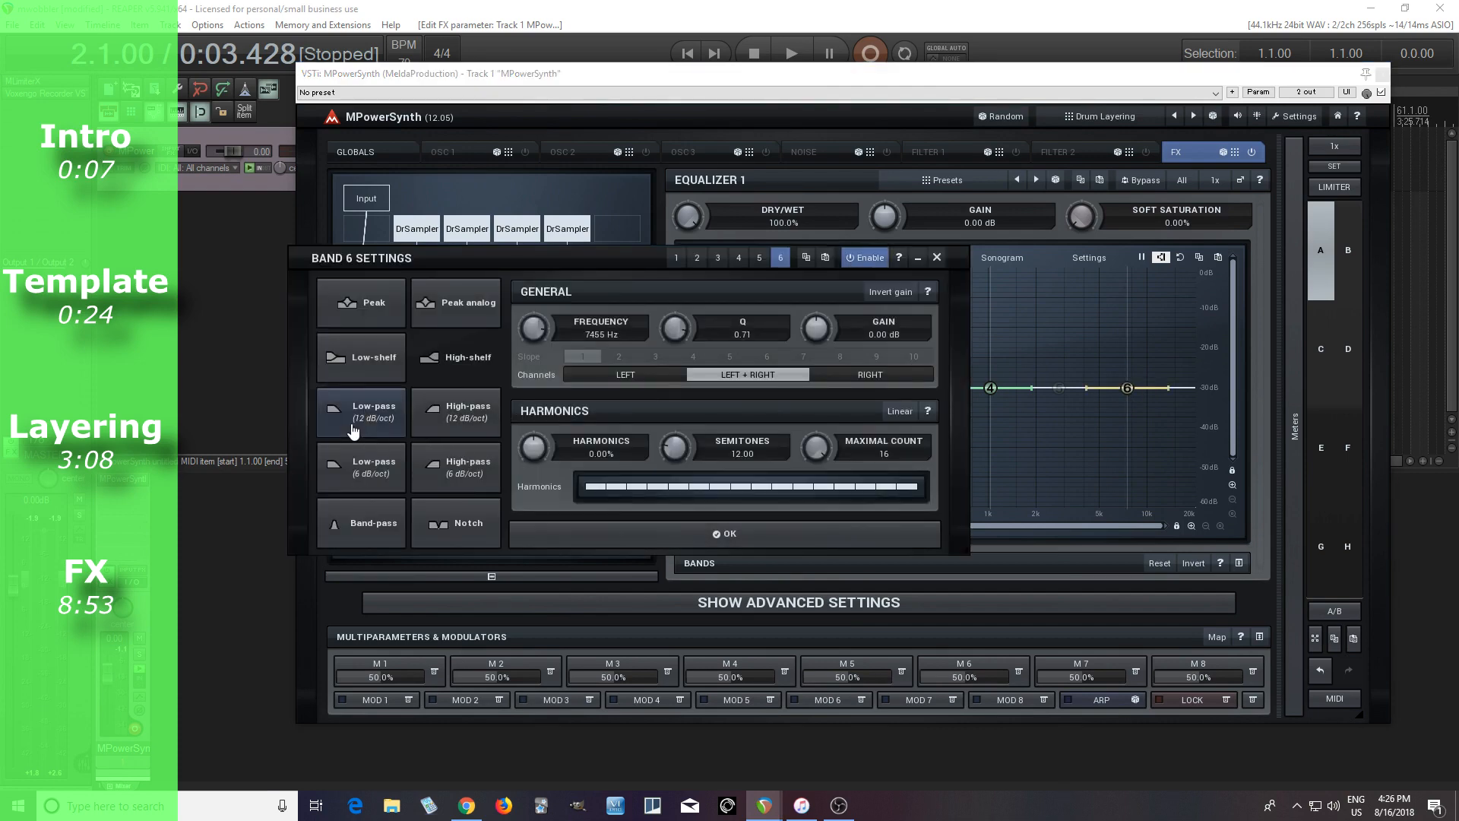
click(358, 414)
click(673, 536)
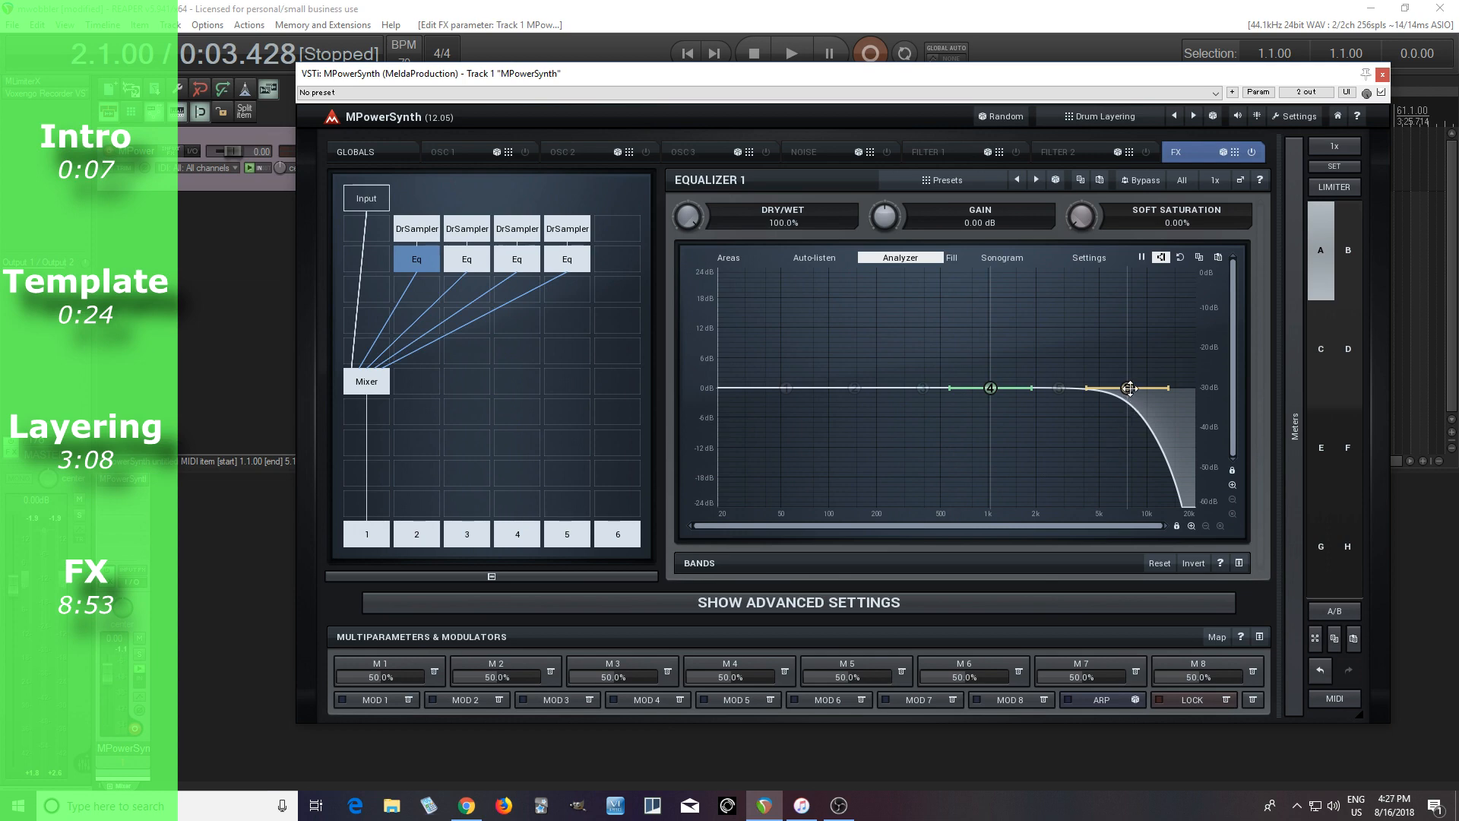
drag(1130, 389, 993, 388)
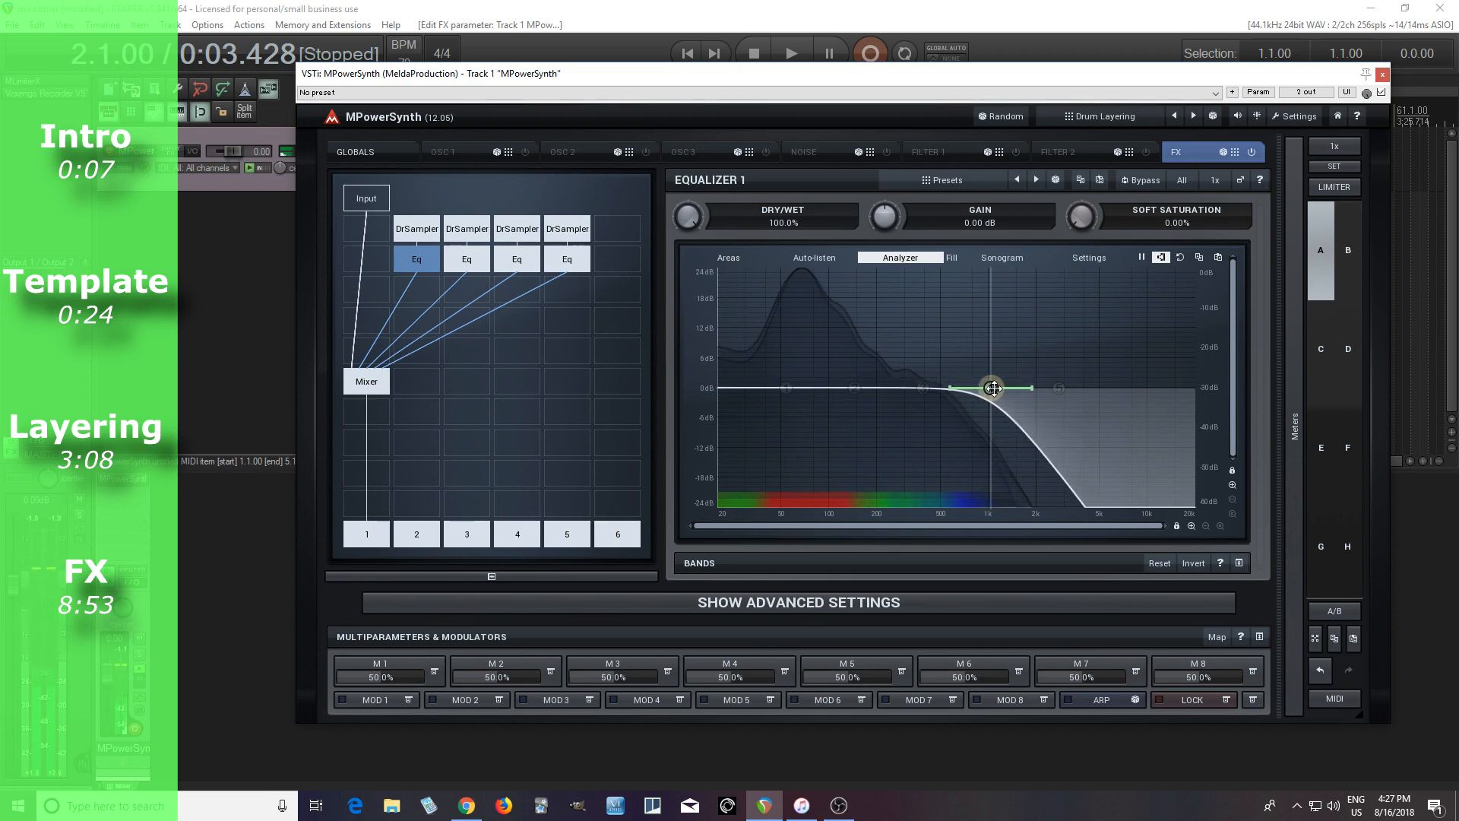
Unmute mixer input 3 and set band 1 of the second kick layer's equalizer to a high-pass with slope 2.
click(386, 384)
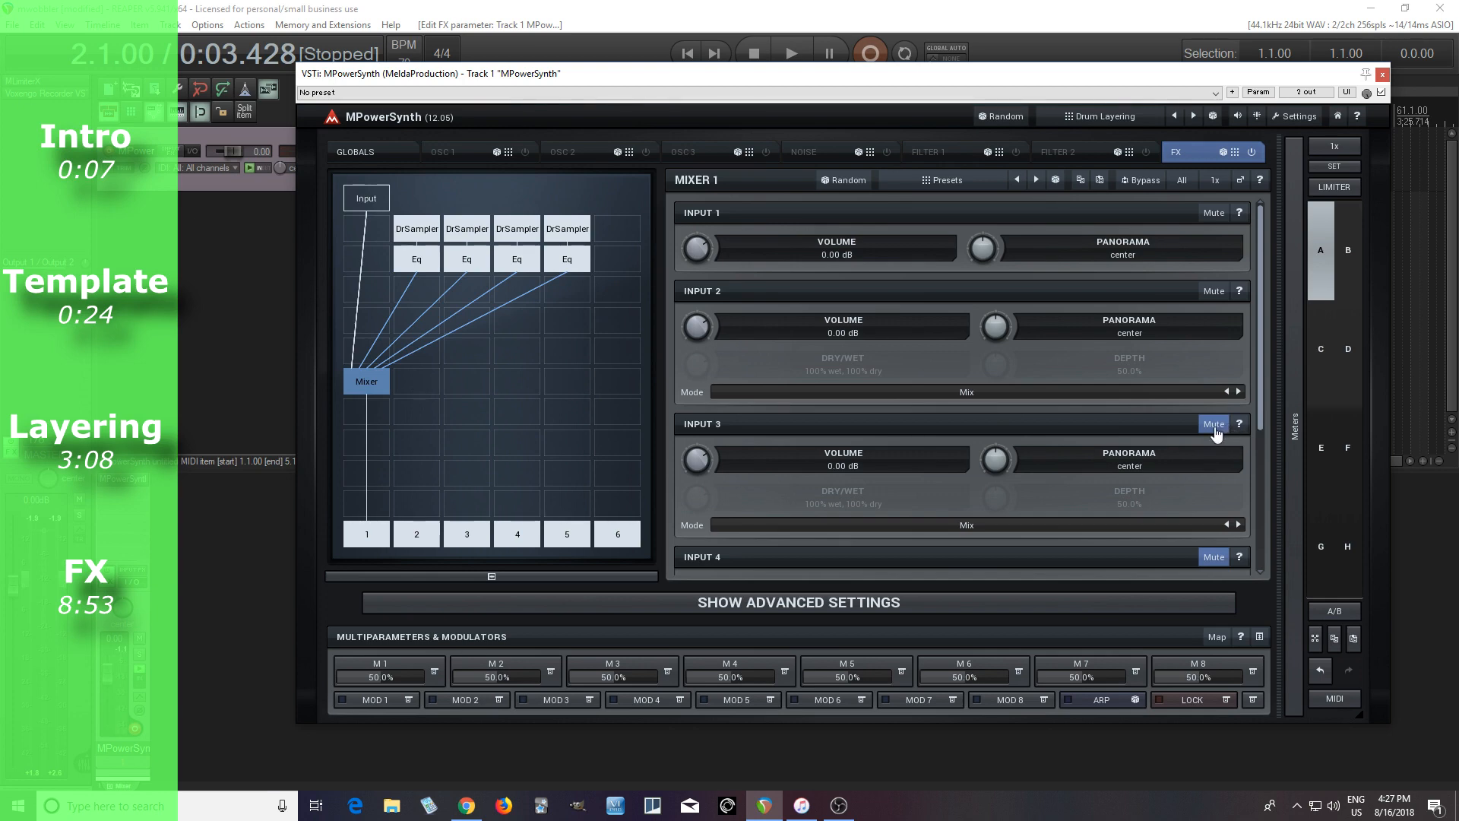
click(1214, 425)
click(462, 237)
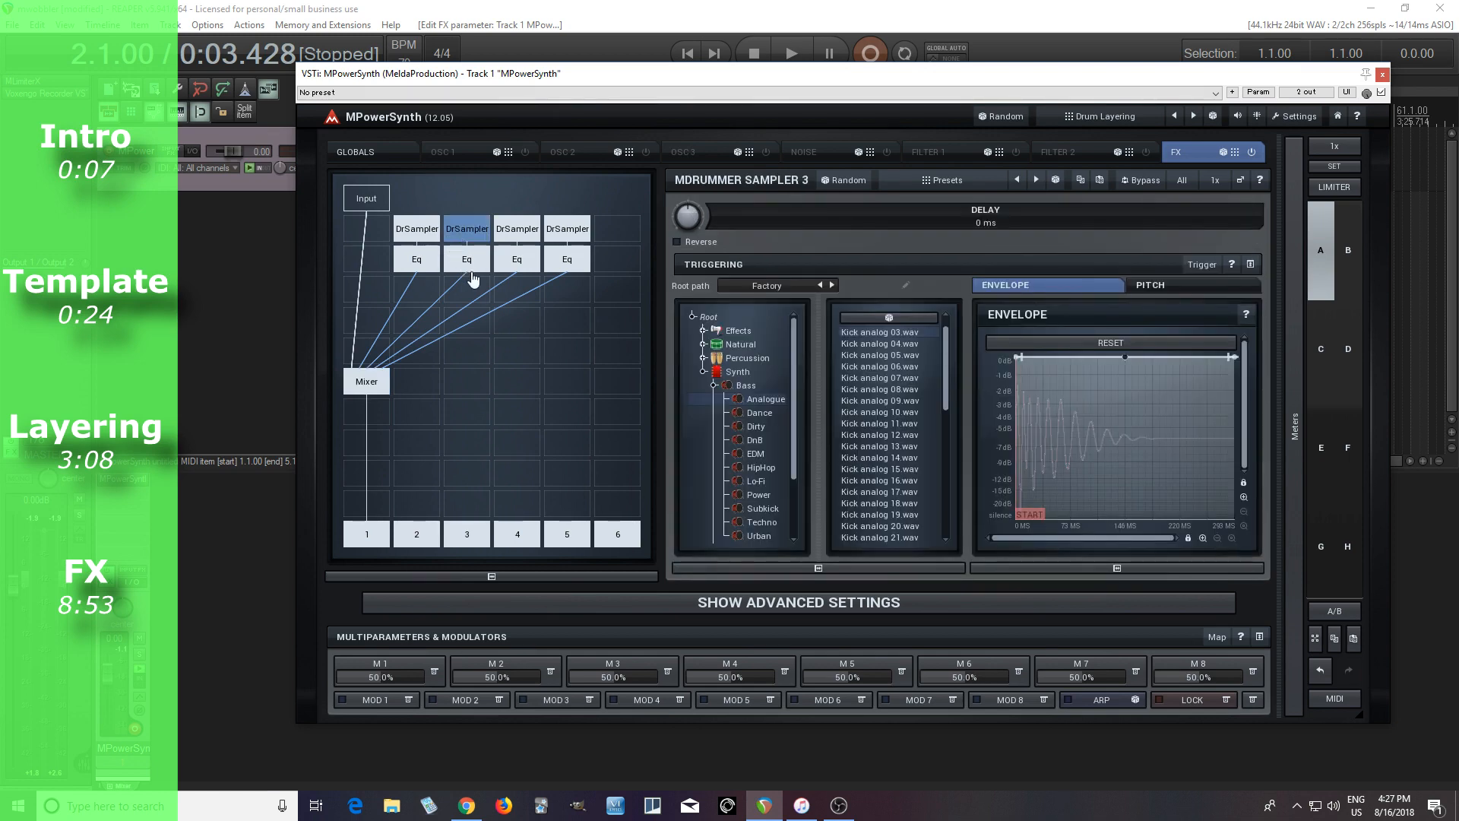
click(468, 262)
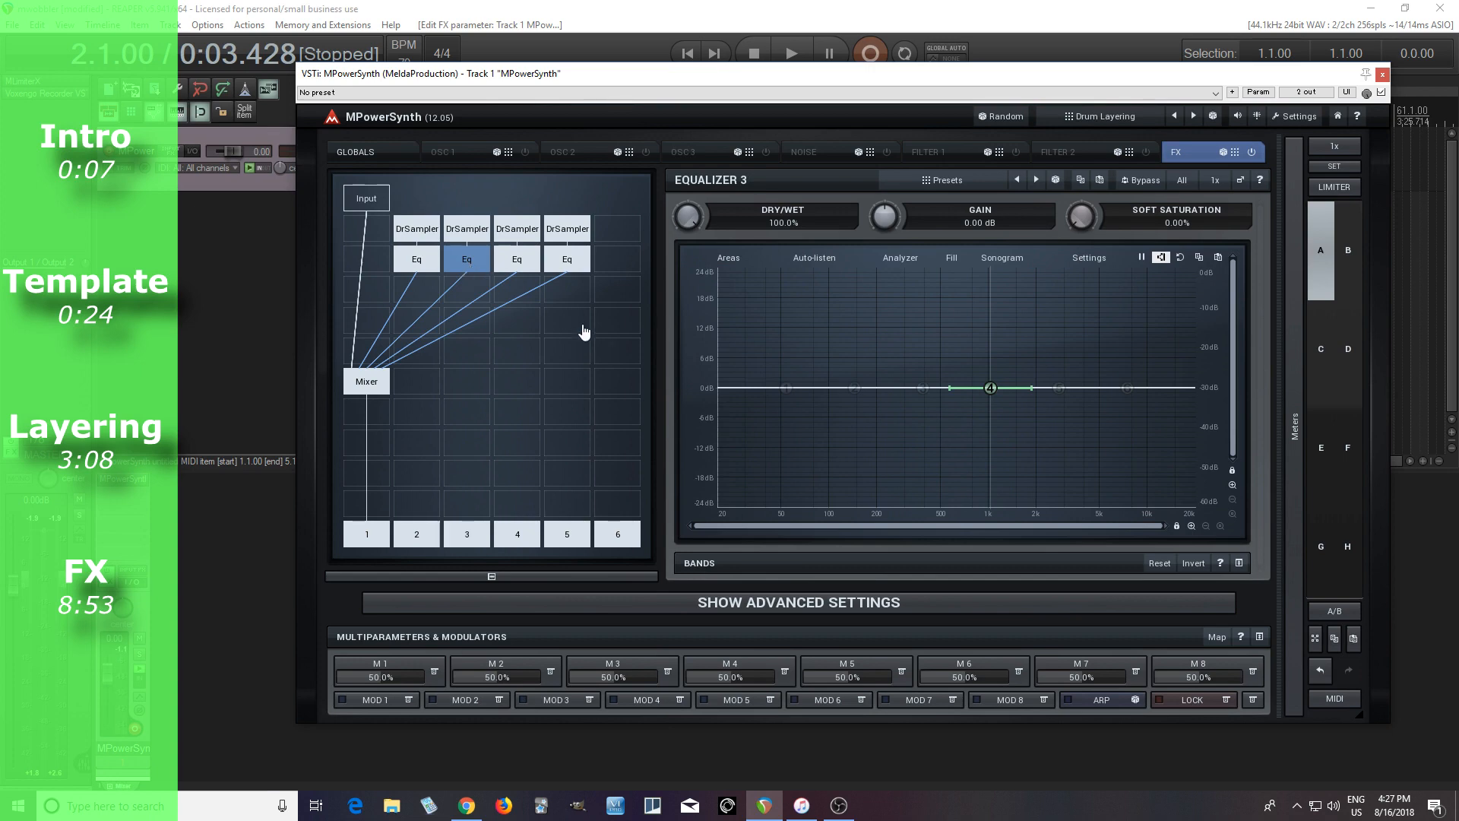
double_click(789, 386)
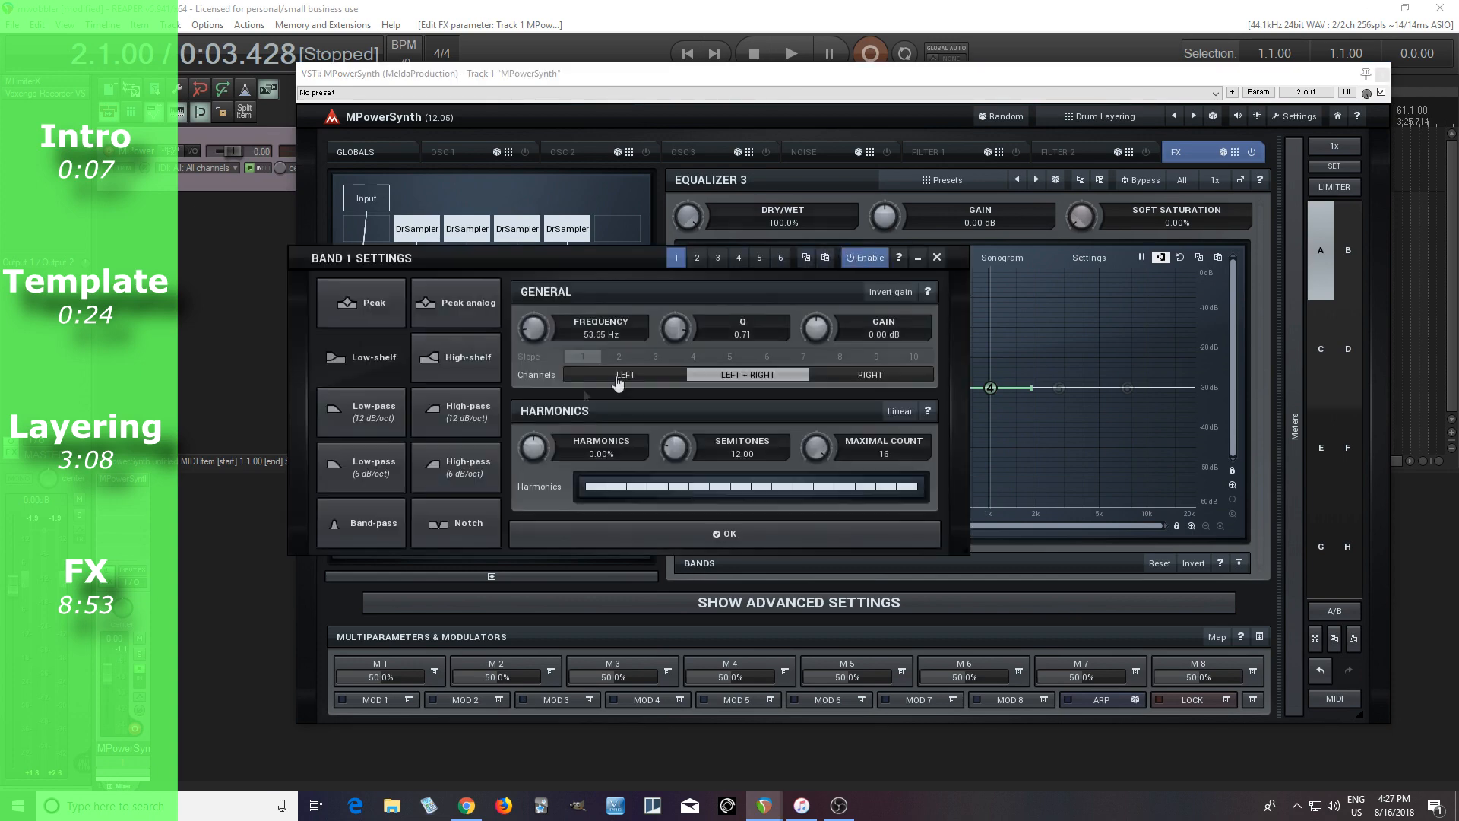
click(456, 411)
click(618, 356)
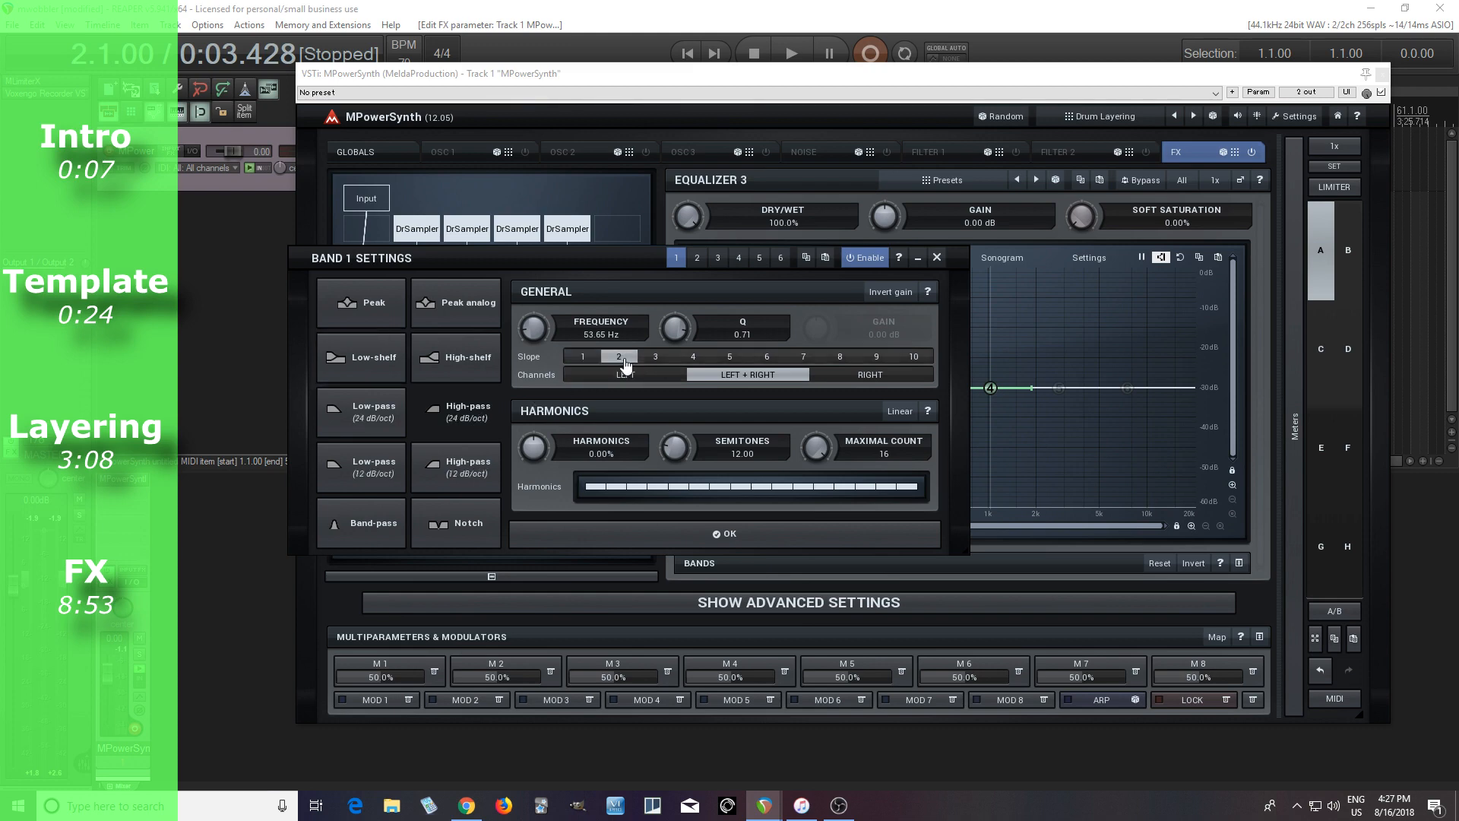
click(650, 538)
Turn on the analyzer in the second kick layer's equalizer and move the high-pass cutoff to about 180 Hz.
drag(786, 388, 700, 390)
click(930, 262)
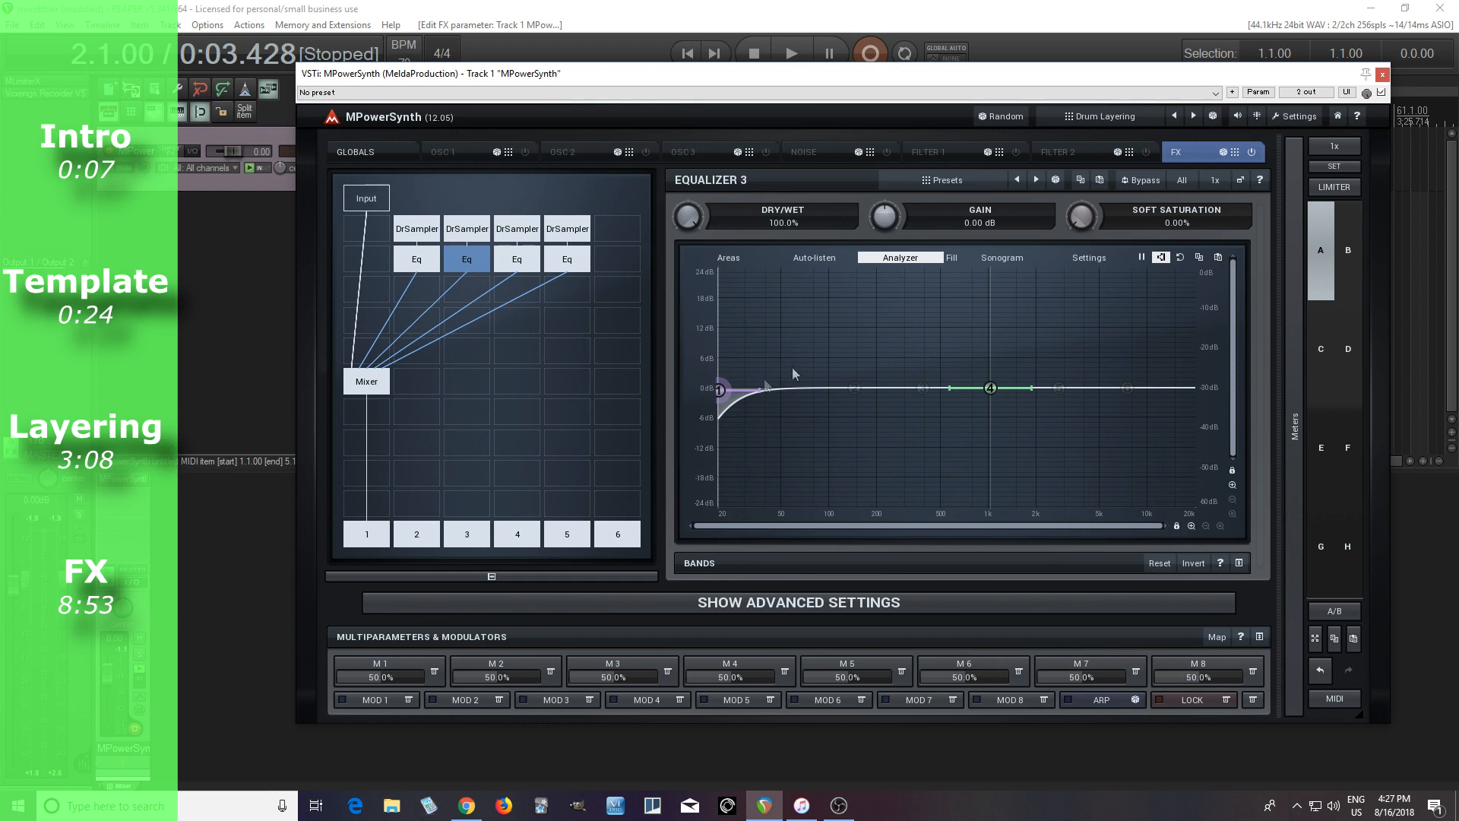
drag(732, 389, 869, 389)
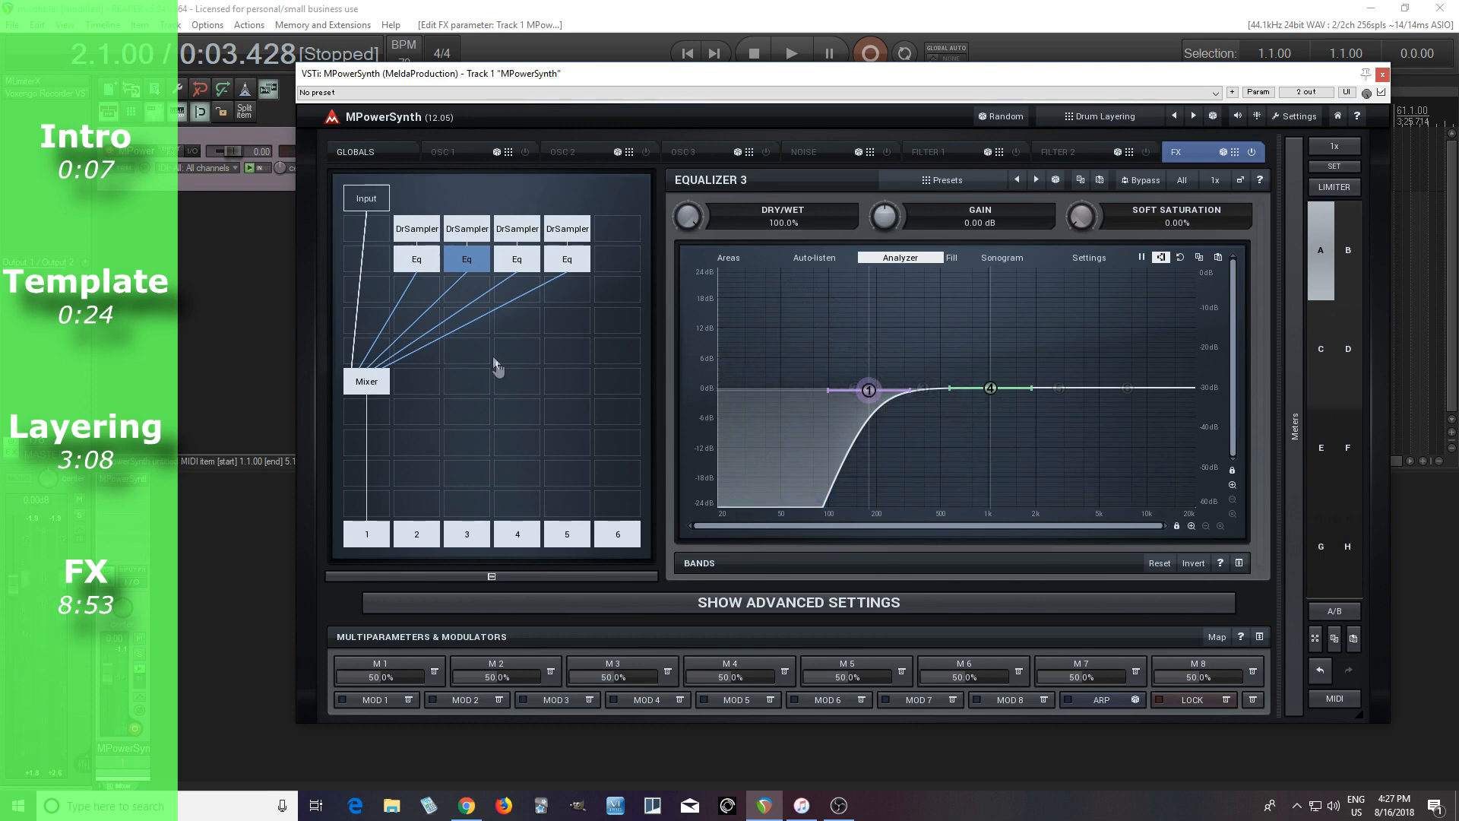
Mute and unmute mixer input 2 to hear the filtered second kick layer alone and combined with the first.
click(369, 388)
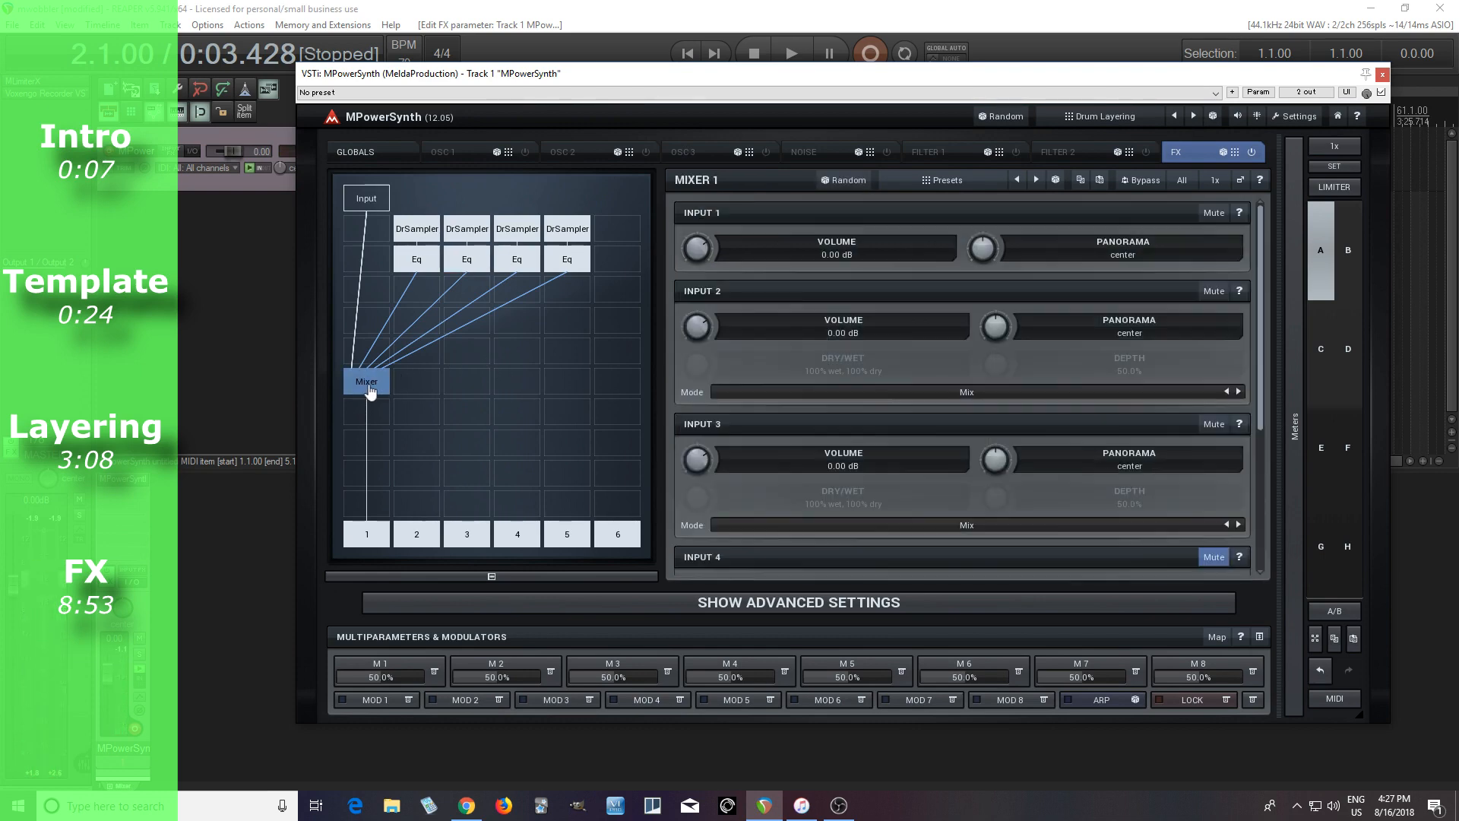
click(1215, 293)
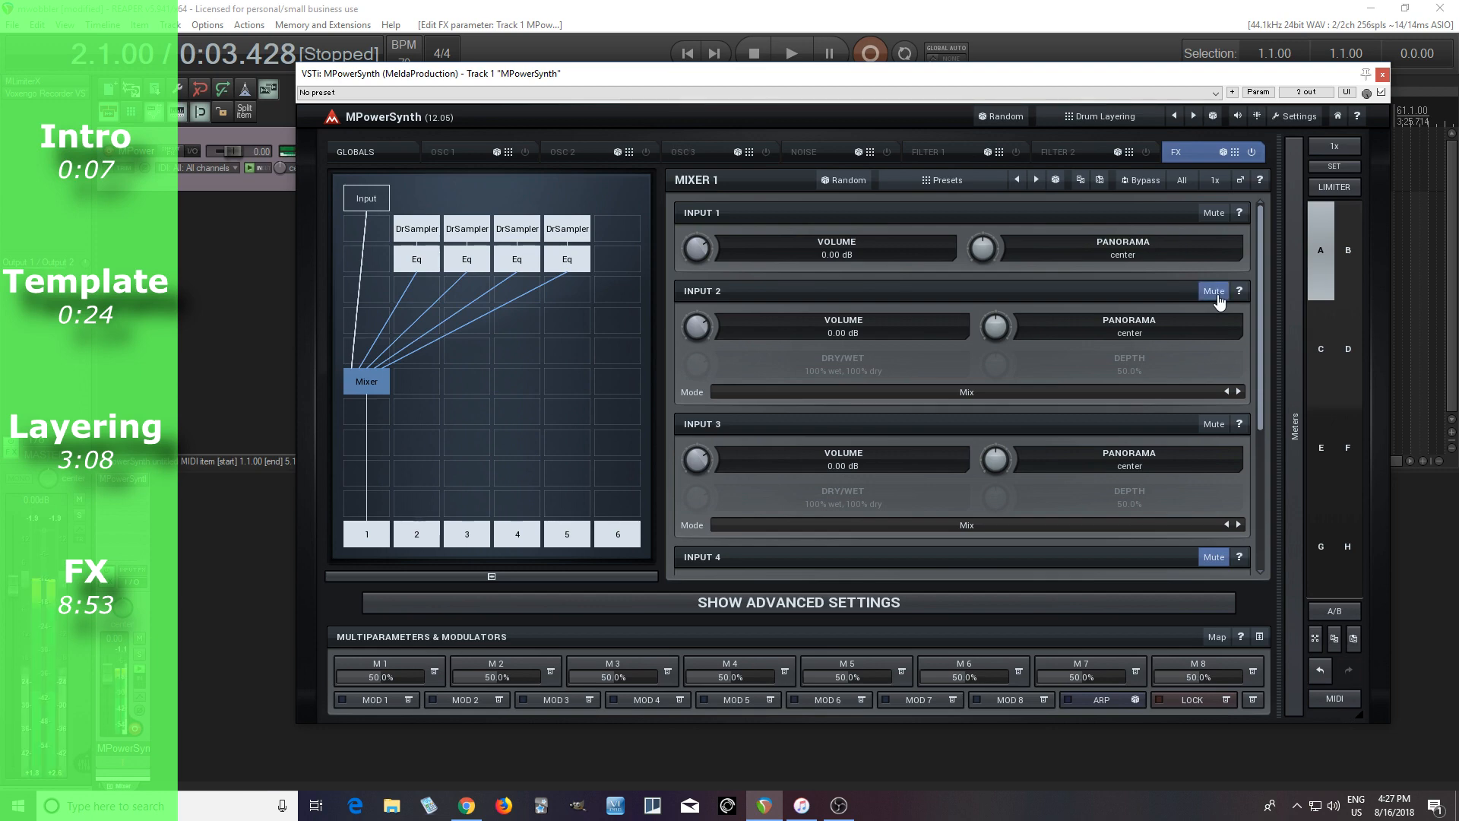
click(1215, 295)
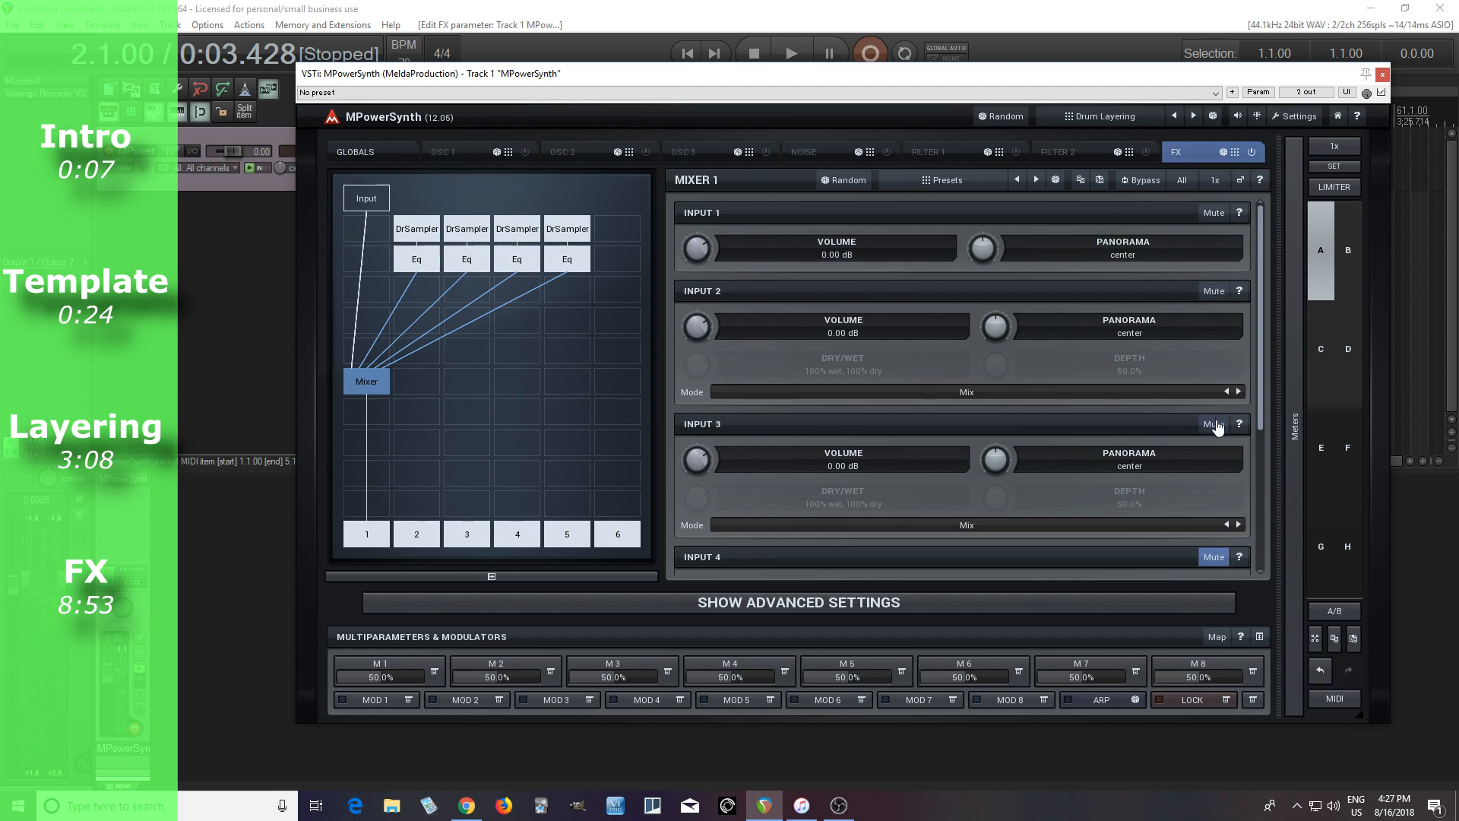
Raise the second kick layer's equalizer gain to +3.26 dB, toggling its bypass to compare the level.
click(467, 257)
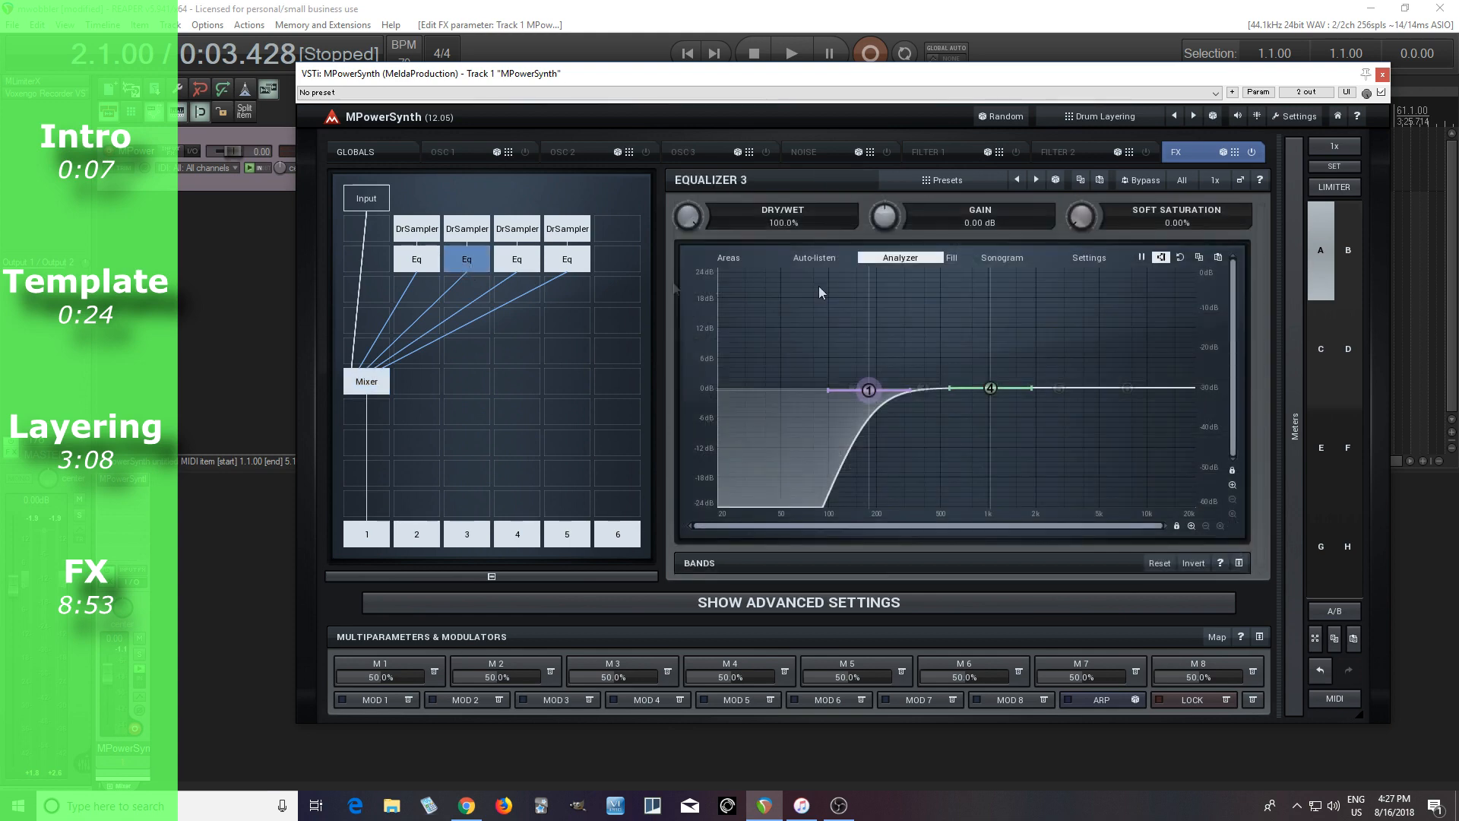
click(1146, 182)
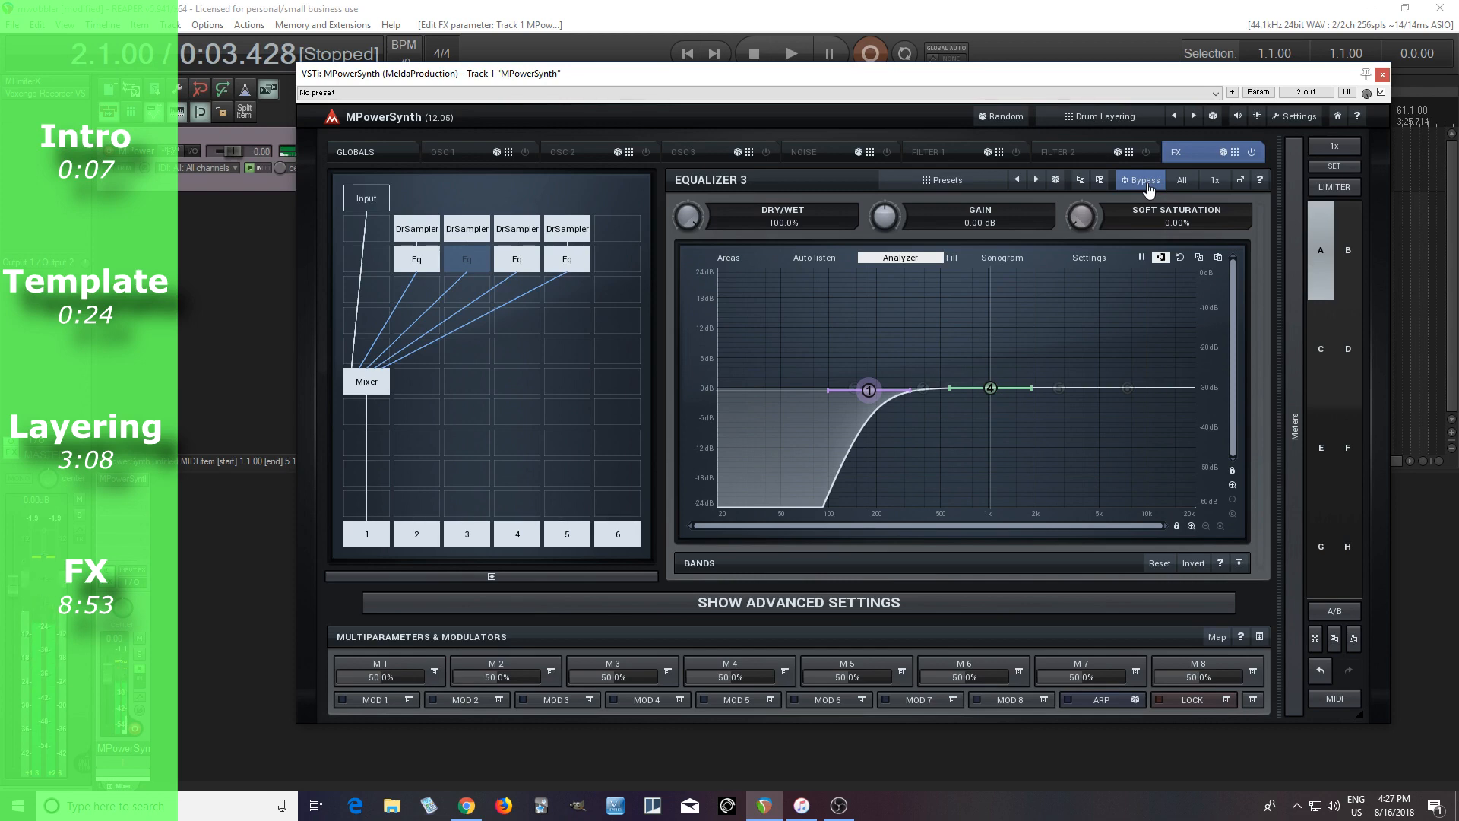
click(1146, 182)
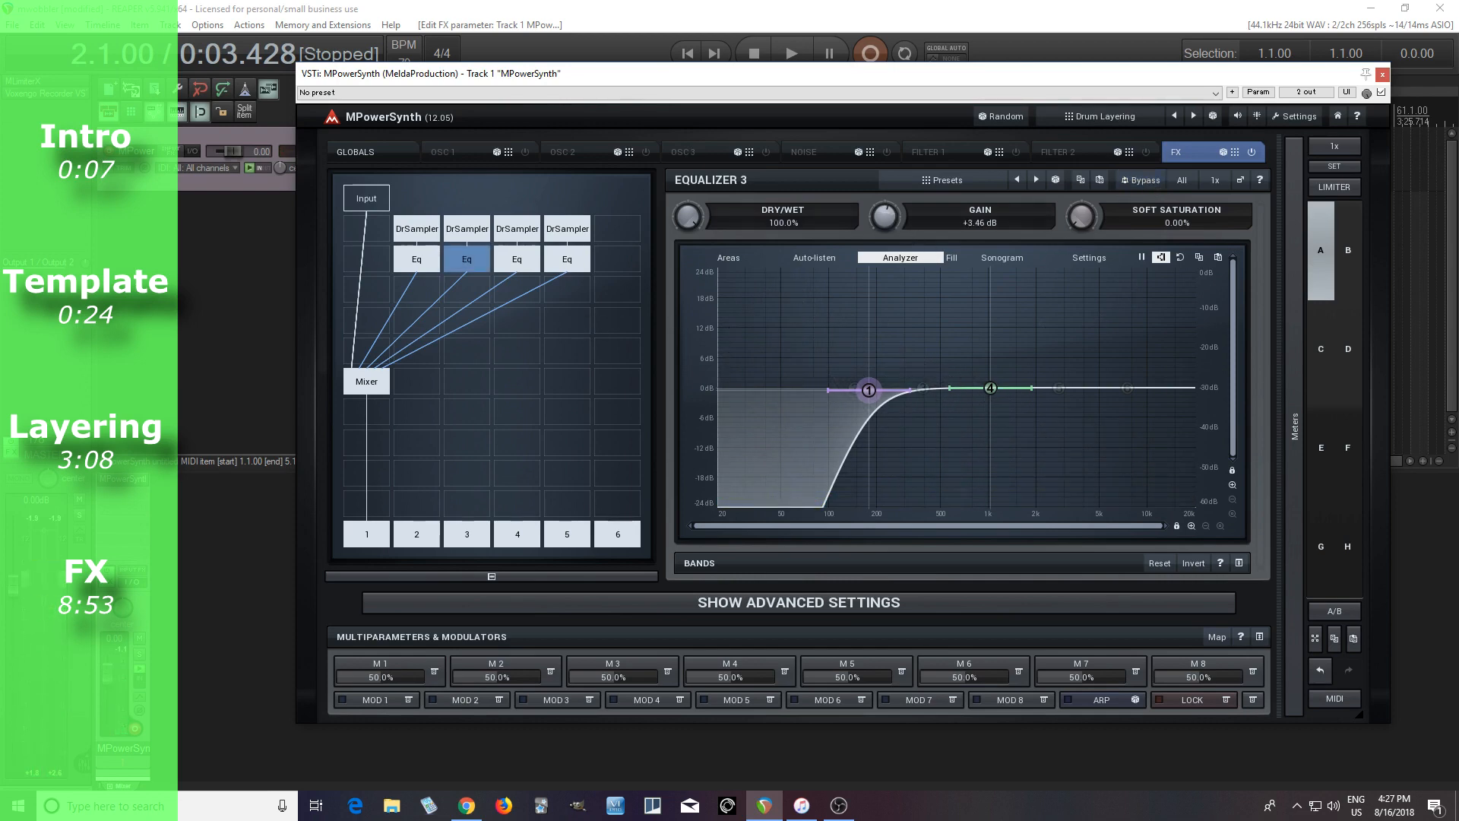
click(1146, 183)
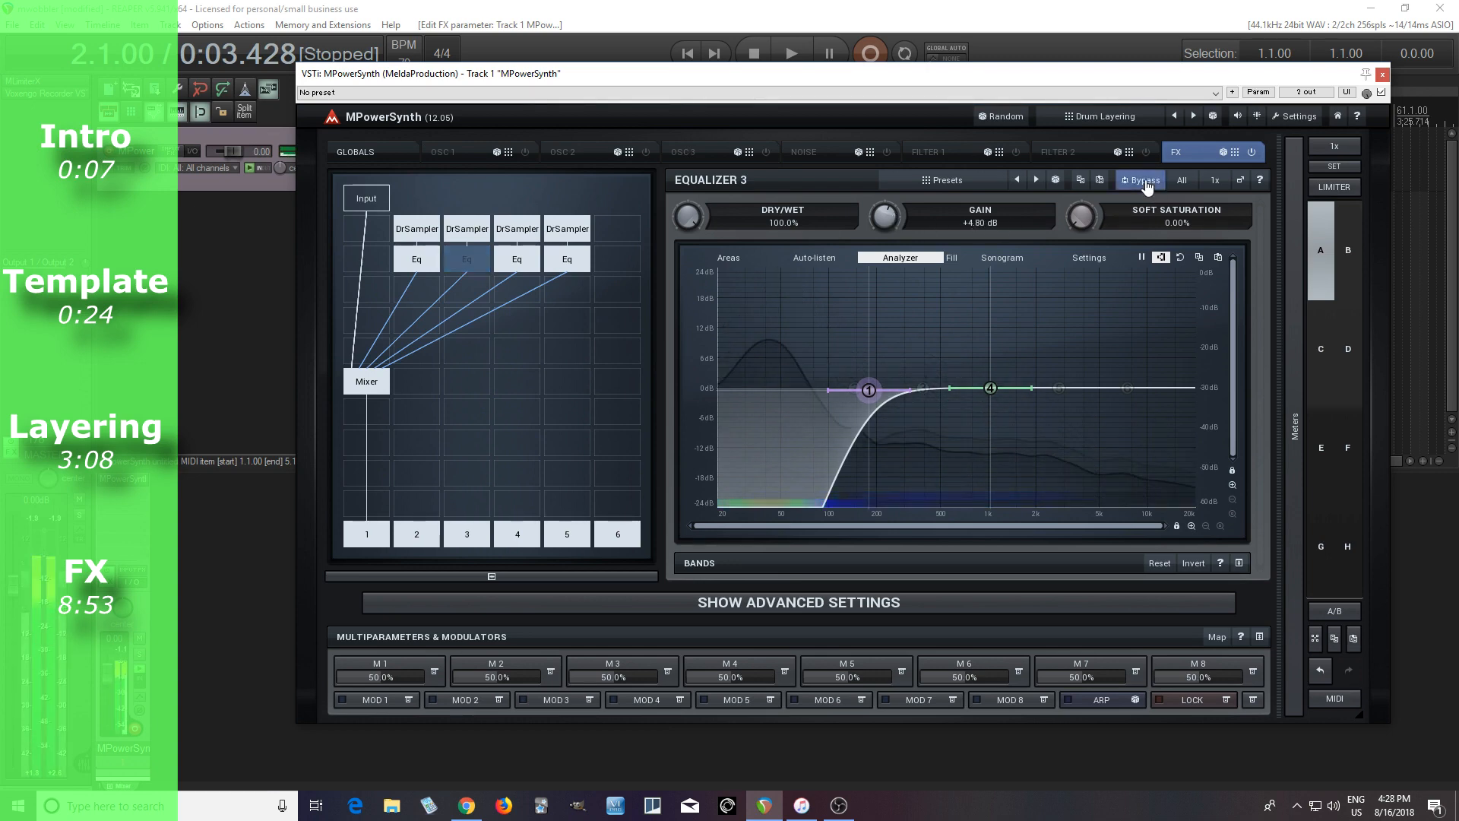
click(1146, 182)
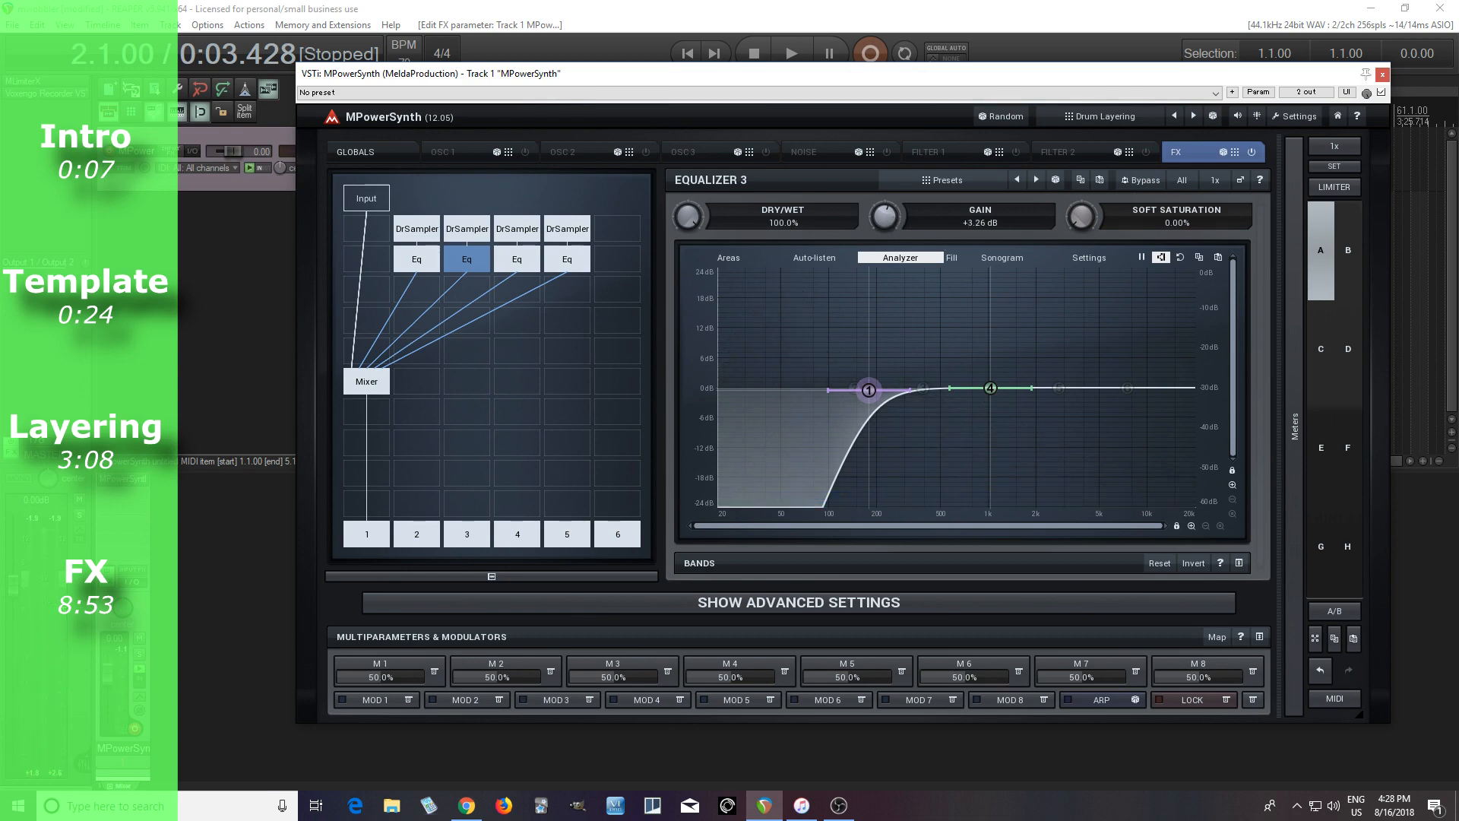
Unmute mixer input 4 and high-pass the third kick layer at about 670 Hz using equalizer band 1 with slope 2.
click(517, 266)
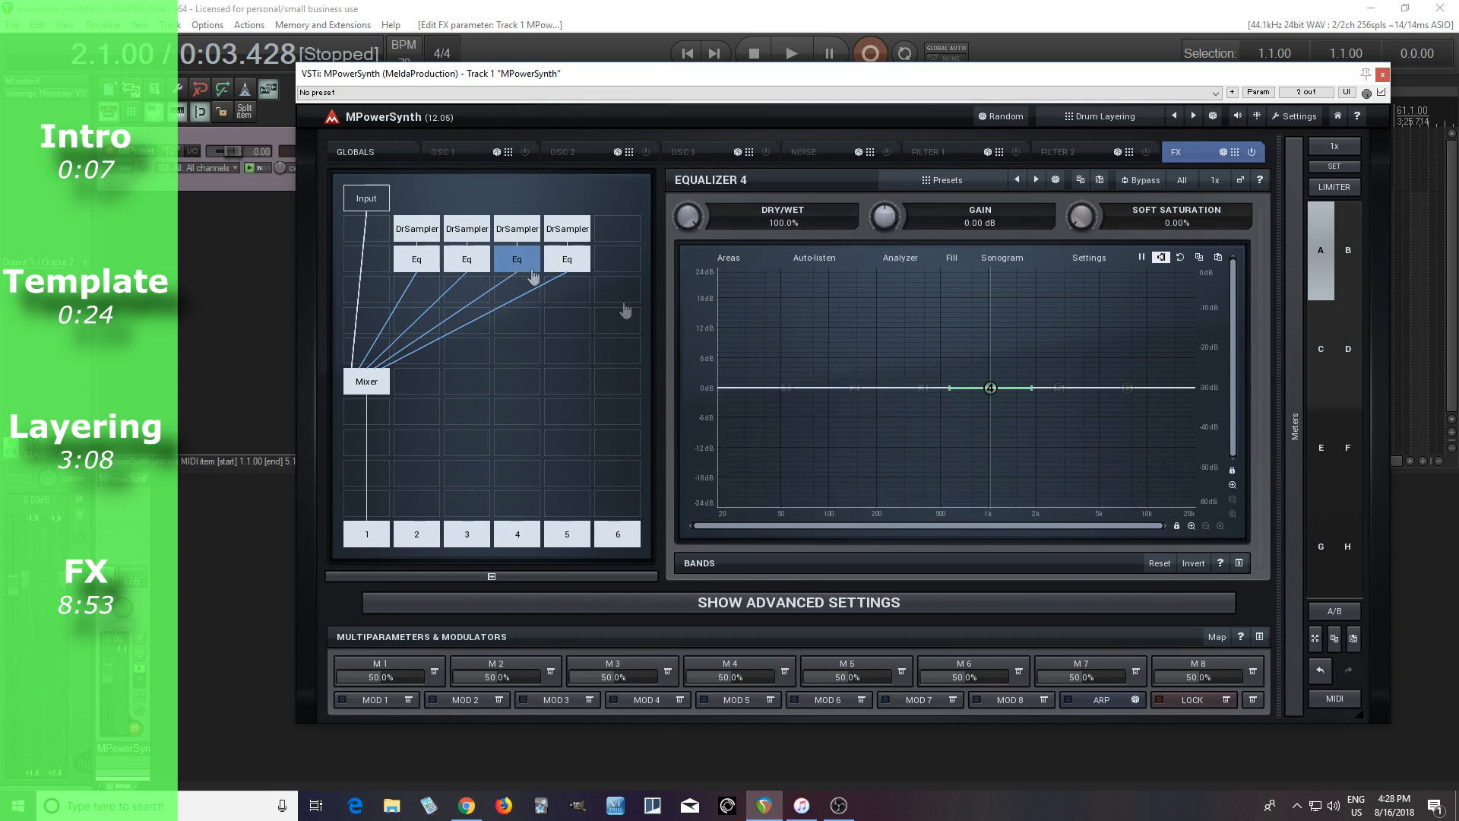
click(379, 386)
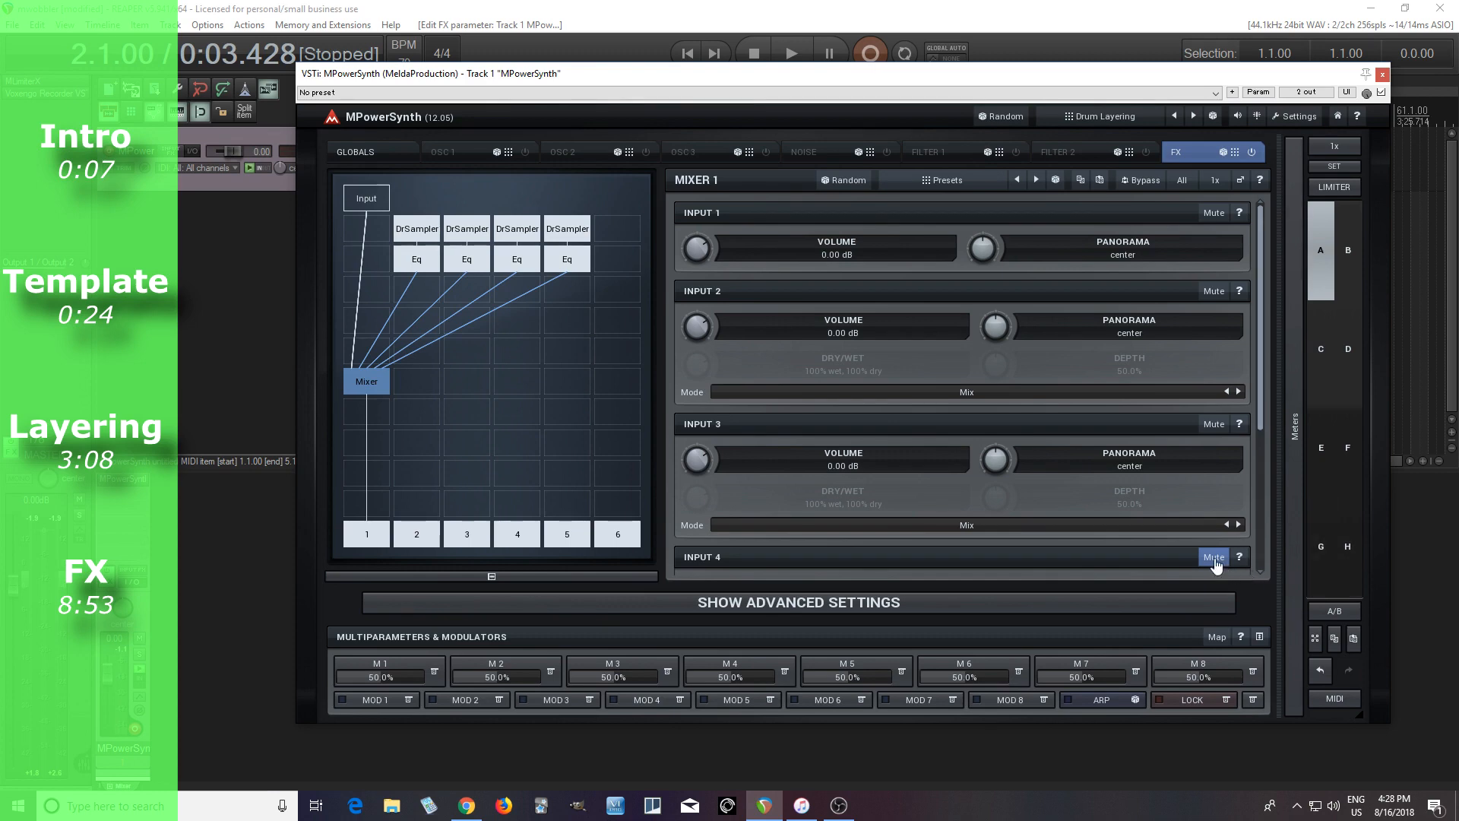
click(519, 263)
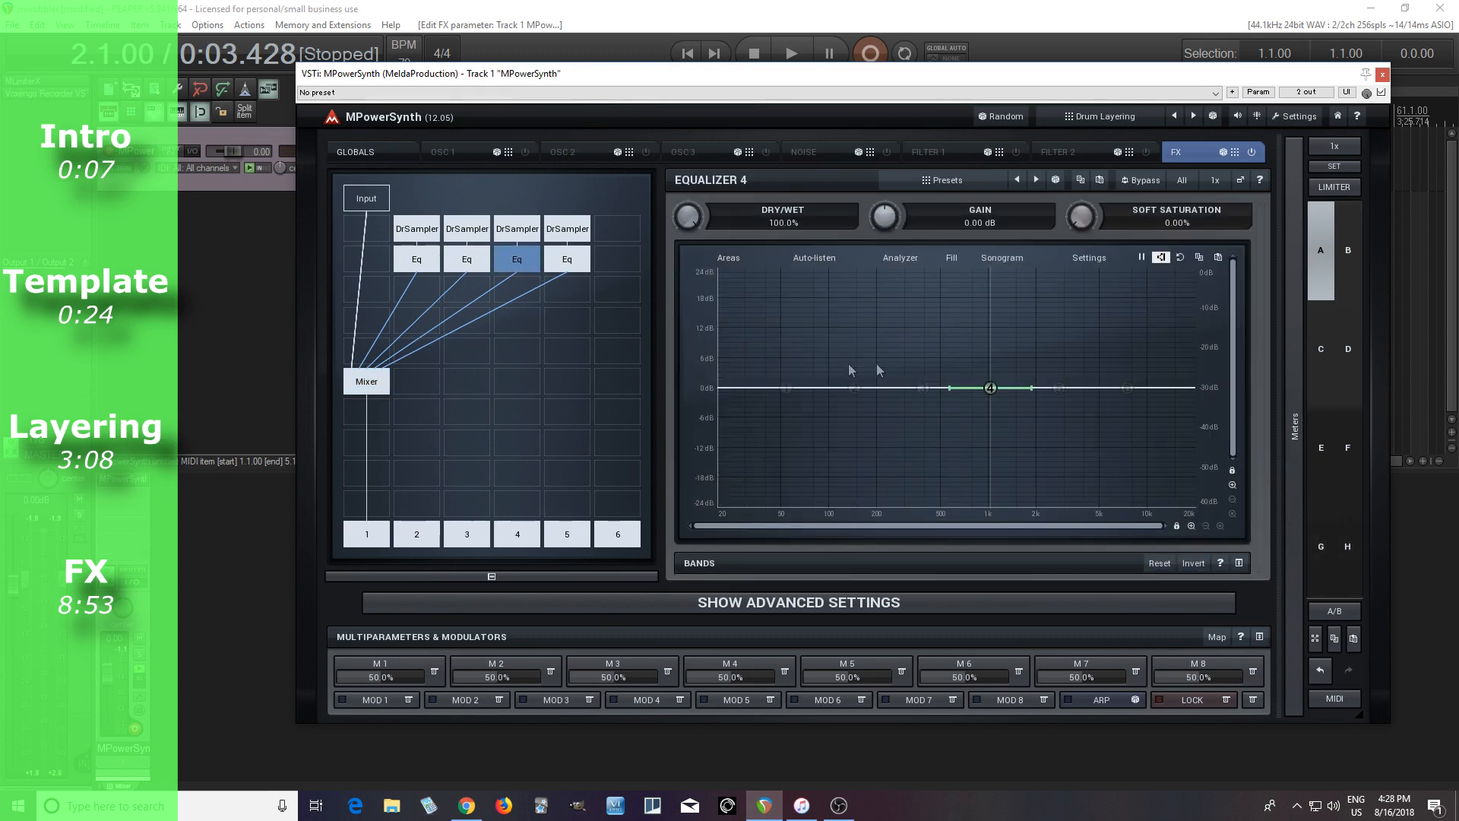
double_click(789, 387)
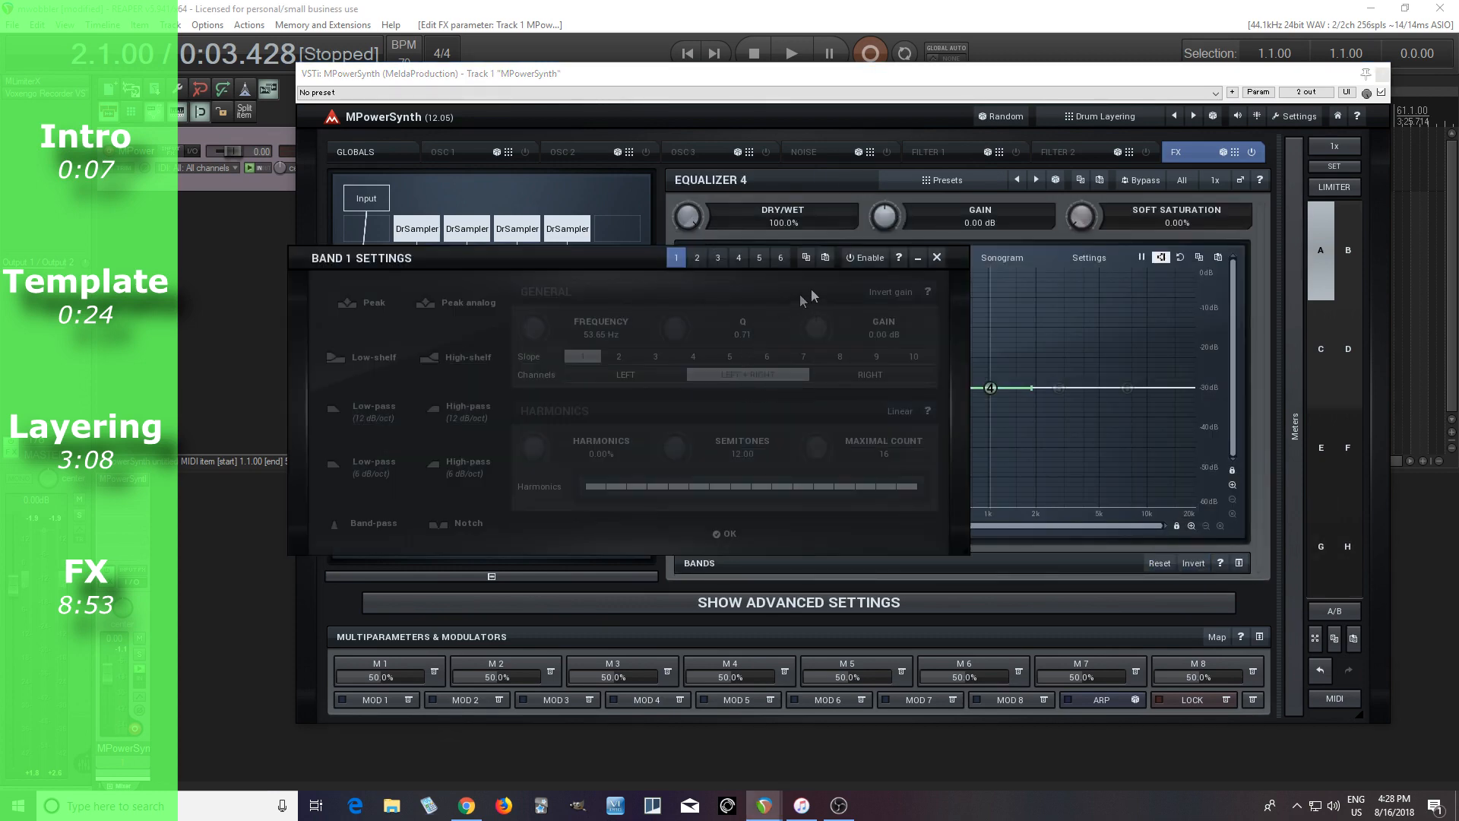
click(857, 261)
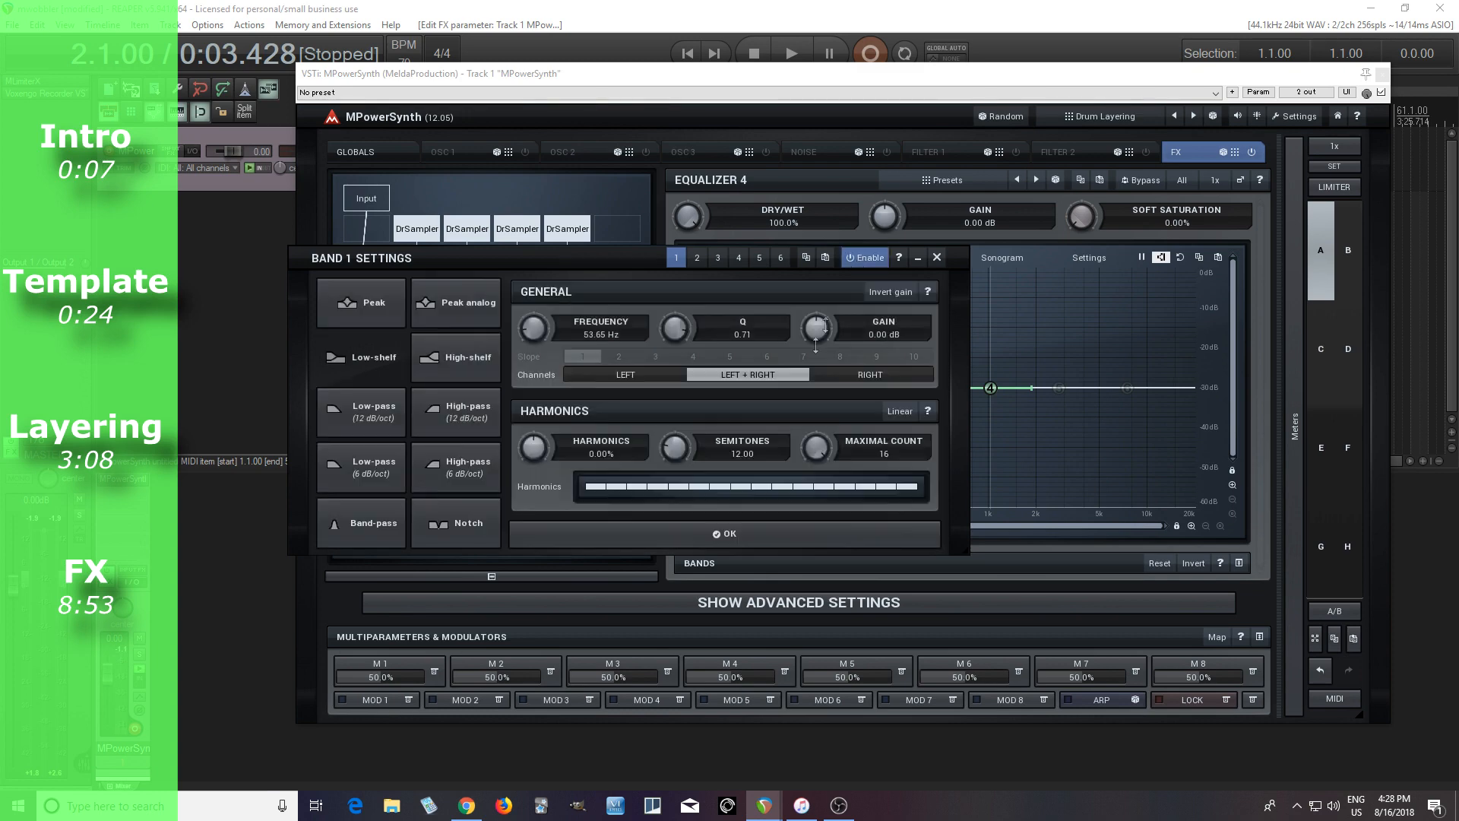
click(435, 403)
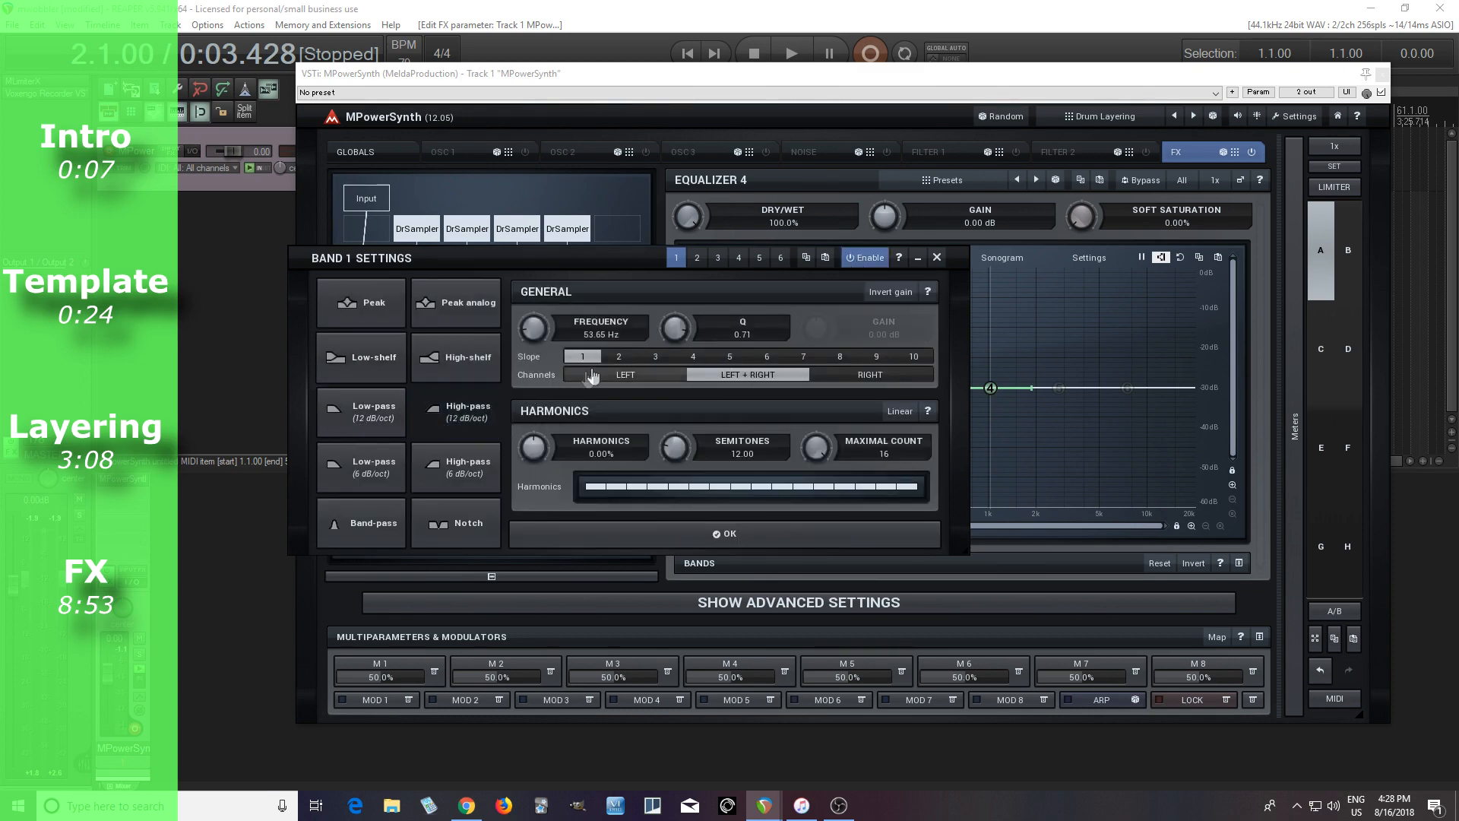
click(615, 355)
click(725, 533)
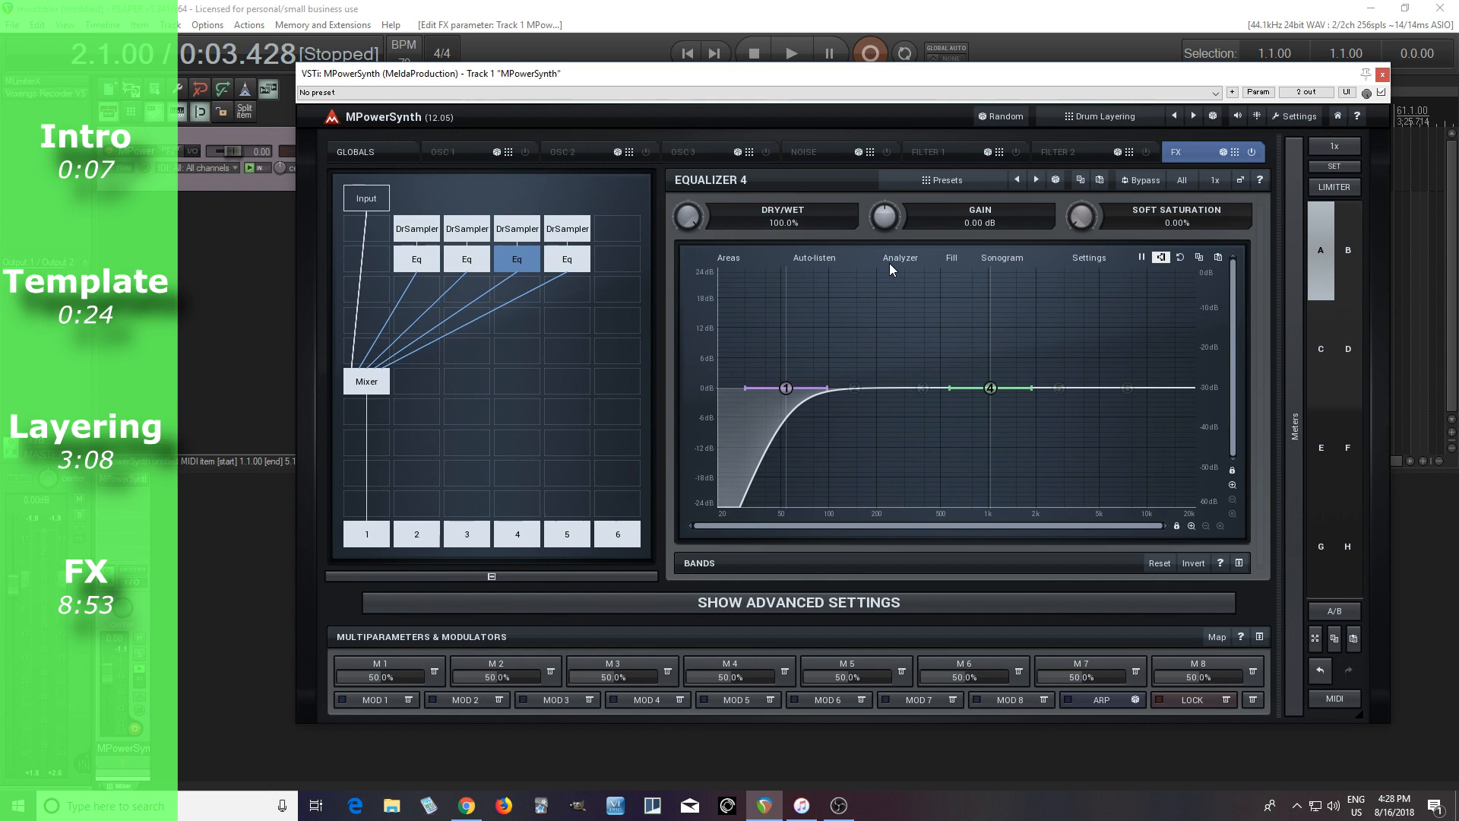
drag(786, 389, 961, 389)
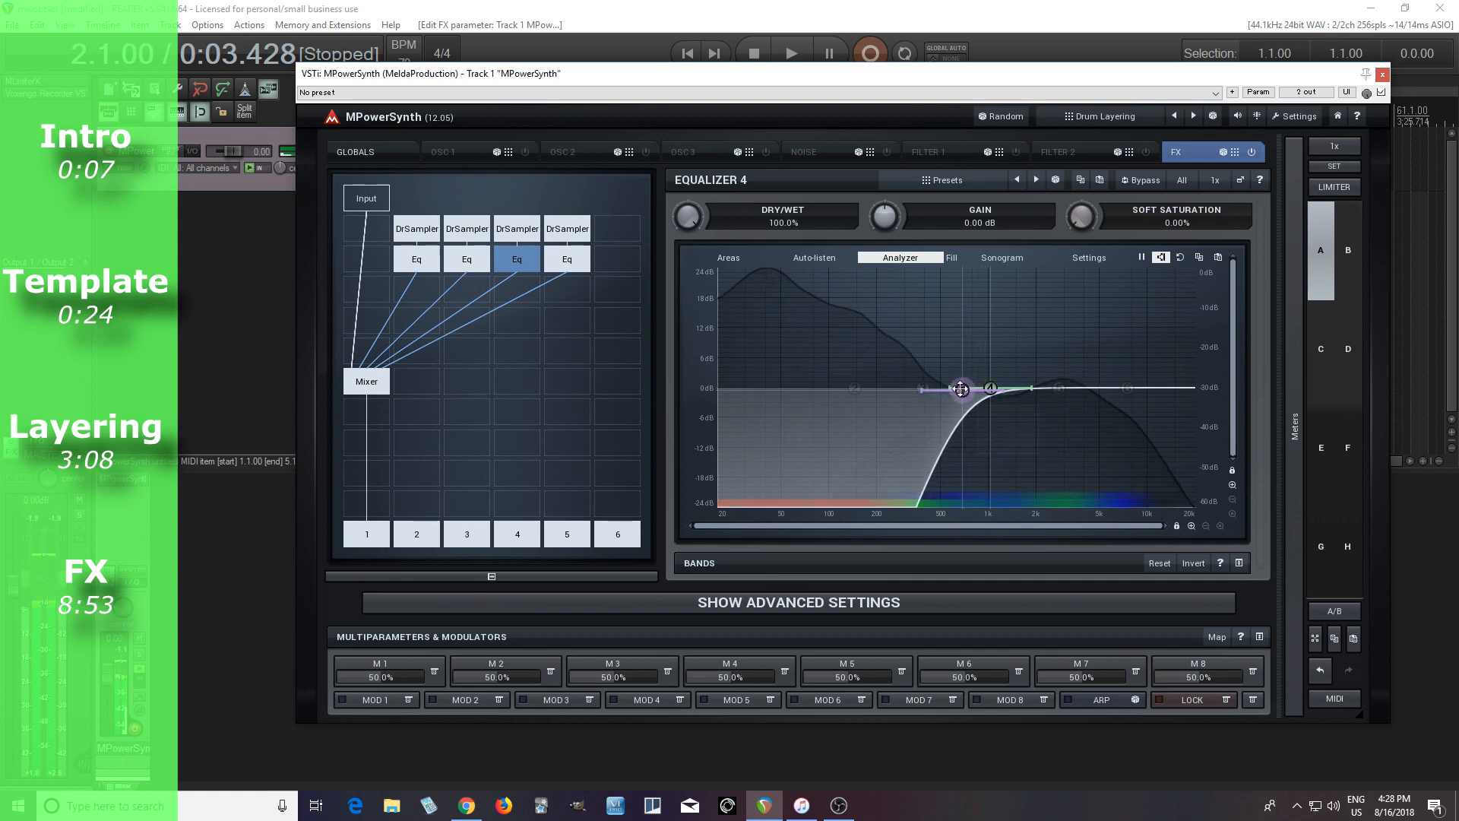
Expand the triggering settings of the third kick layer's sampler and raise its pitch shift.
click(380, 396)
click(528, 238)
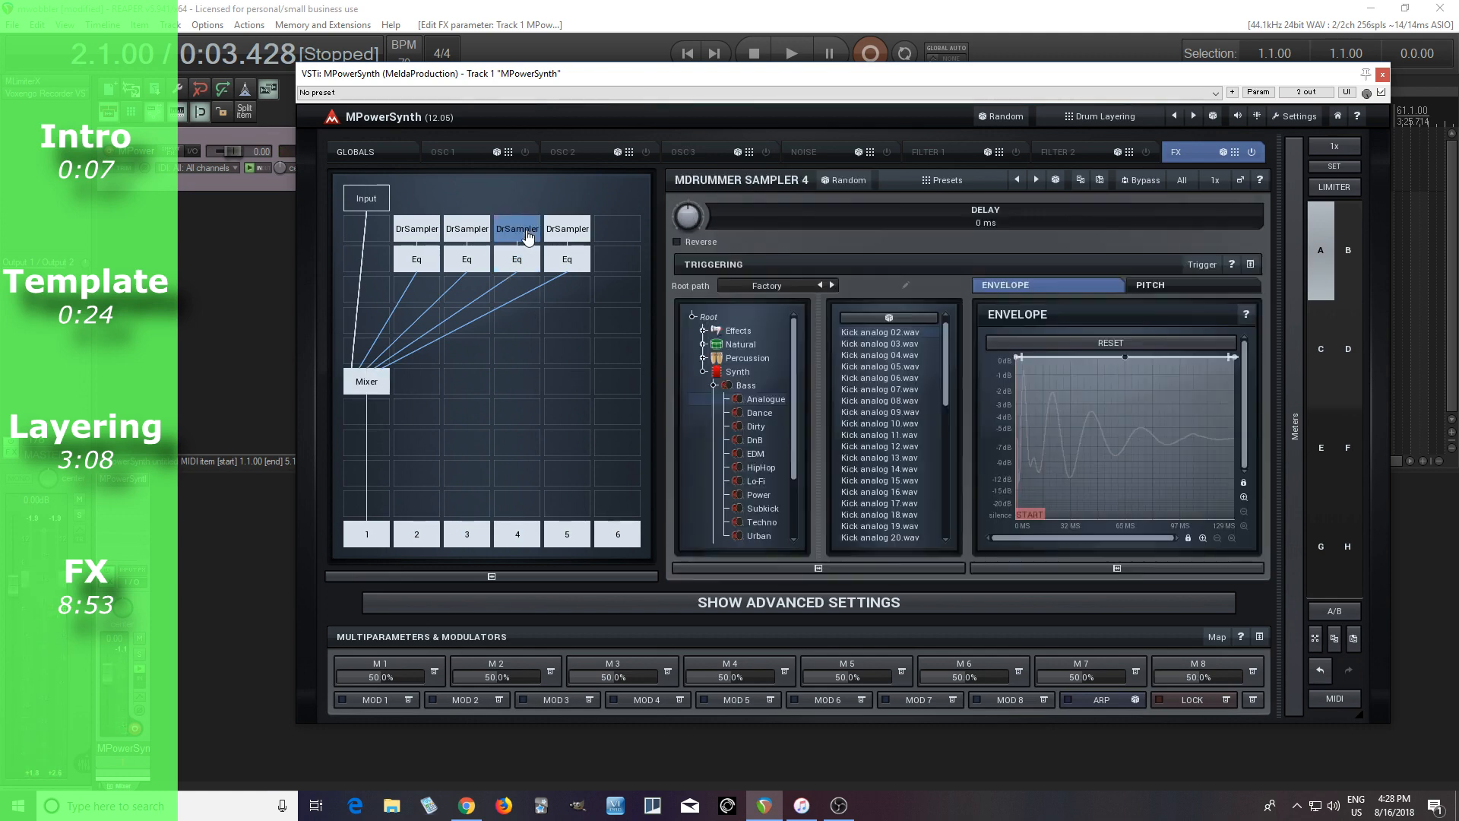
click(1248, 268)
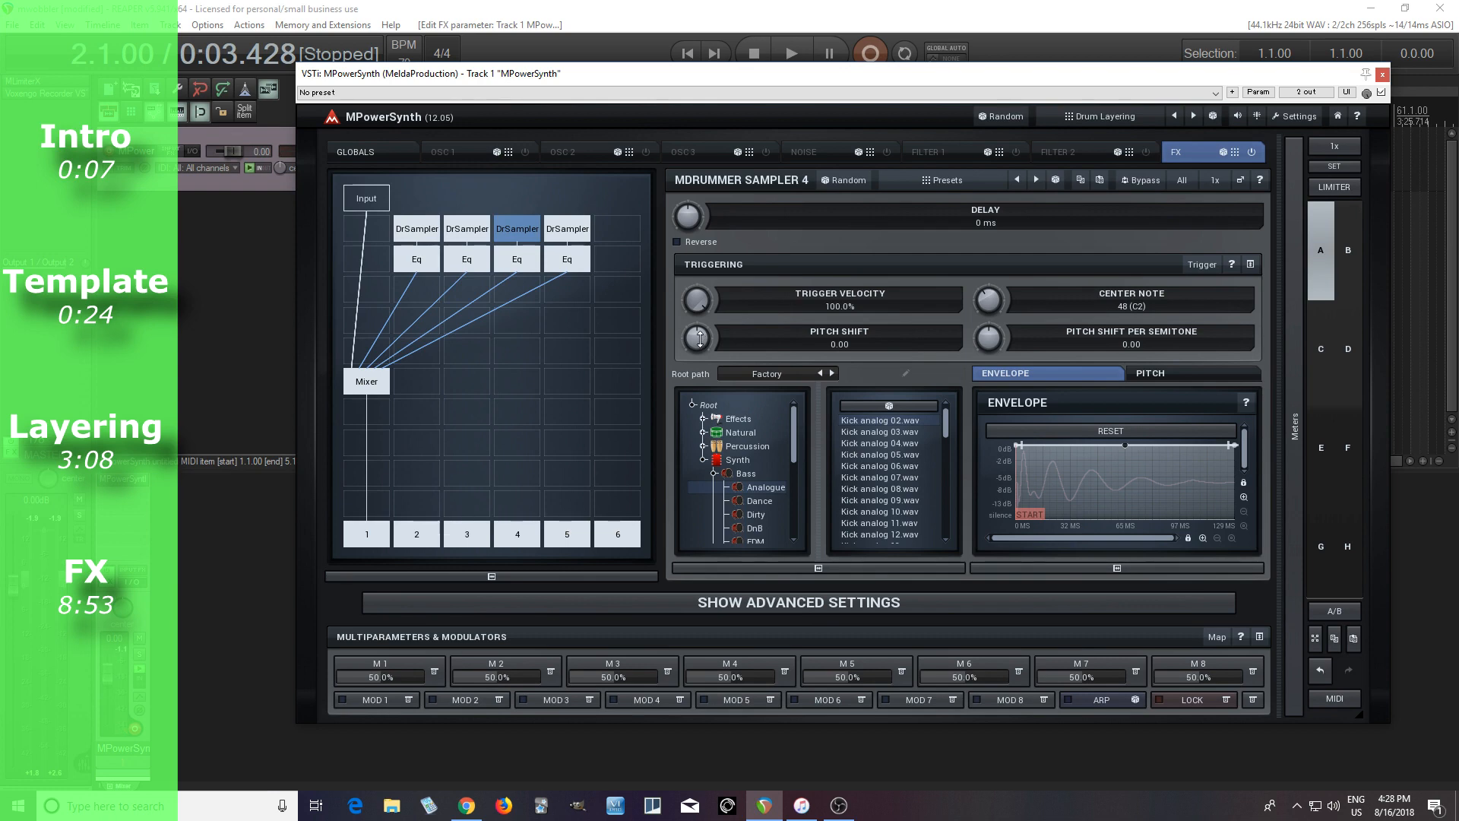
drag(700, 337, 699, 320)
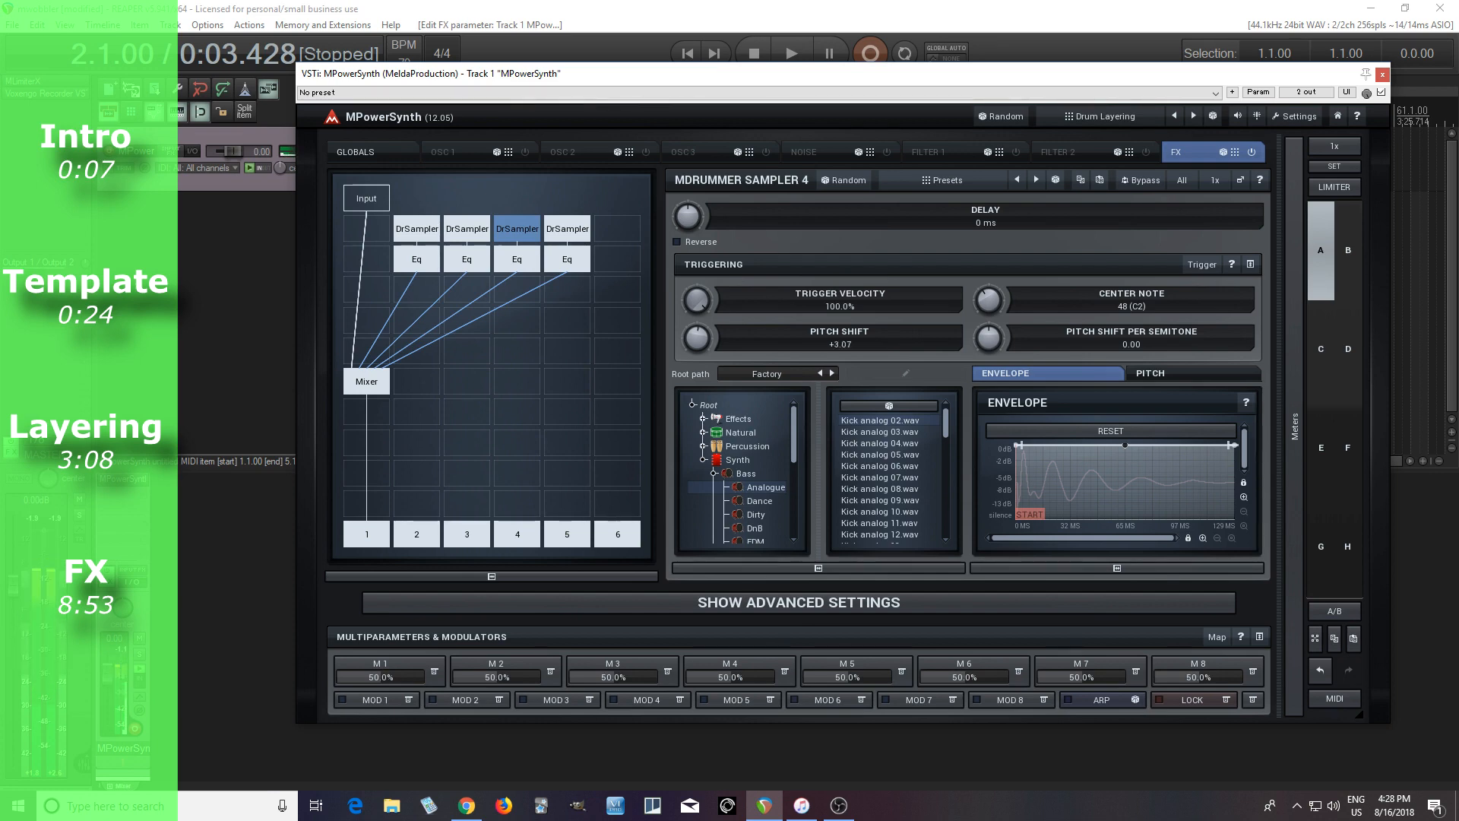
drag(700, 338, 699, 329)
Try a pitch shift of +9.60 on the second kick layer's sampler and reset it.
click(478, 236)
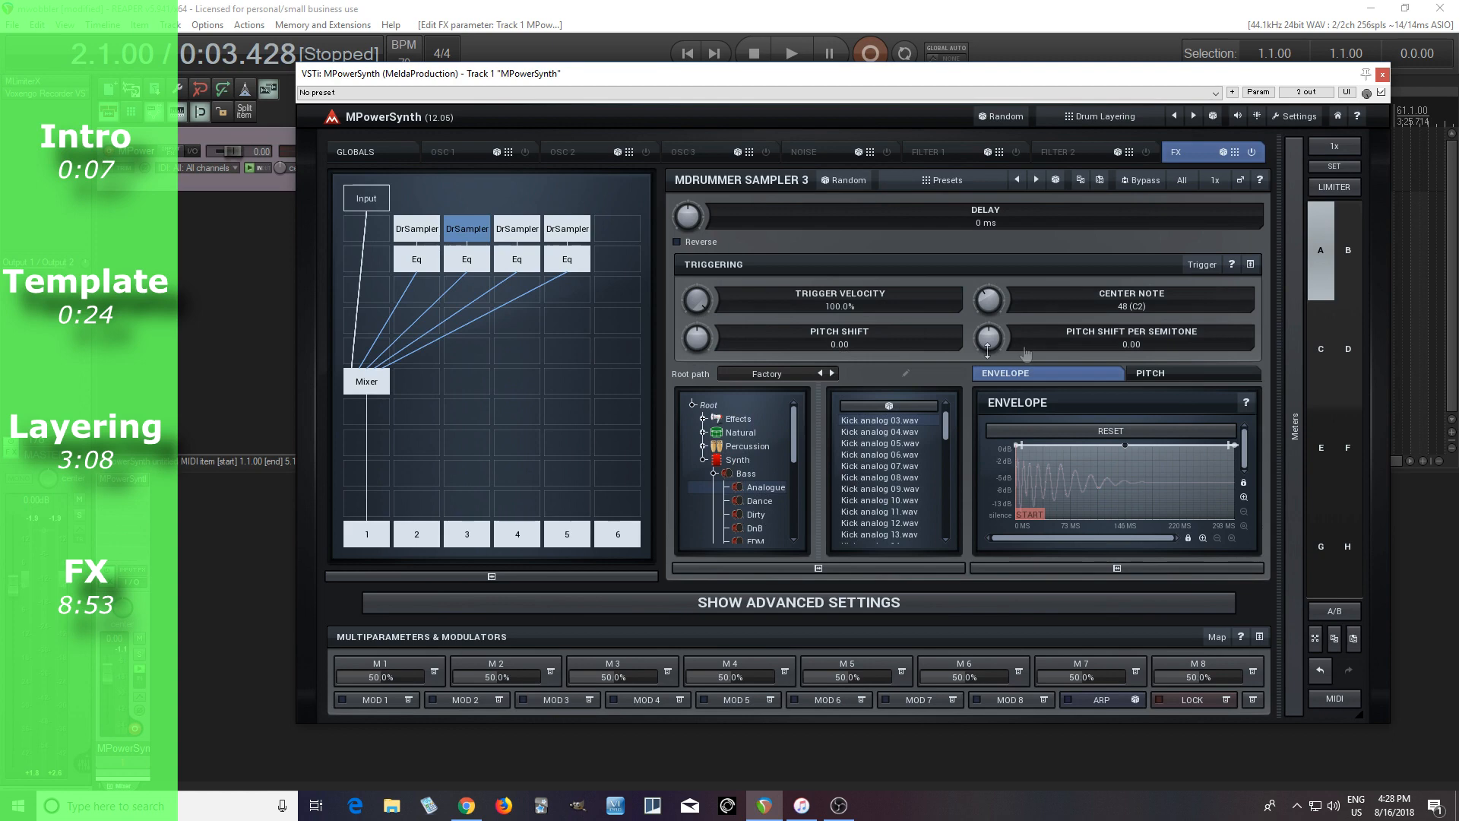
mouse_move(696, 337)
mouse_down()
mouse_move(696, 357)
mouse_move(696, 319)
mouse_up()
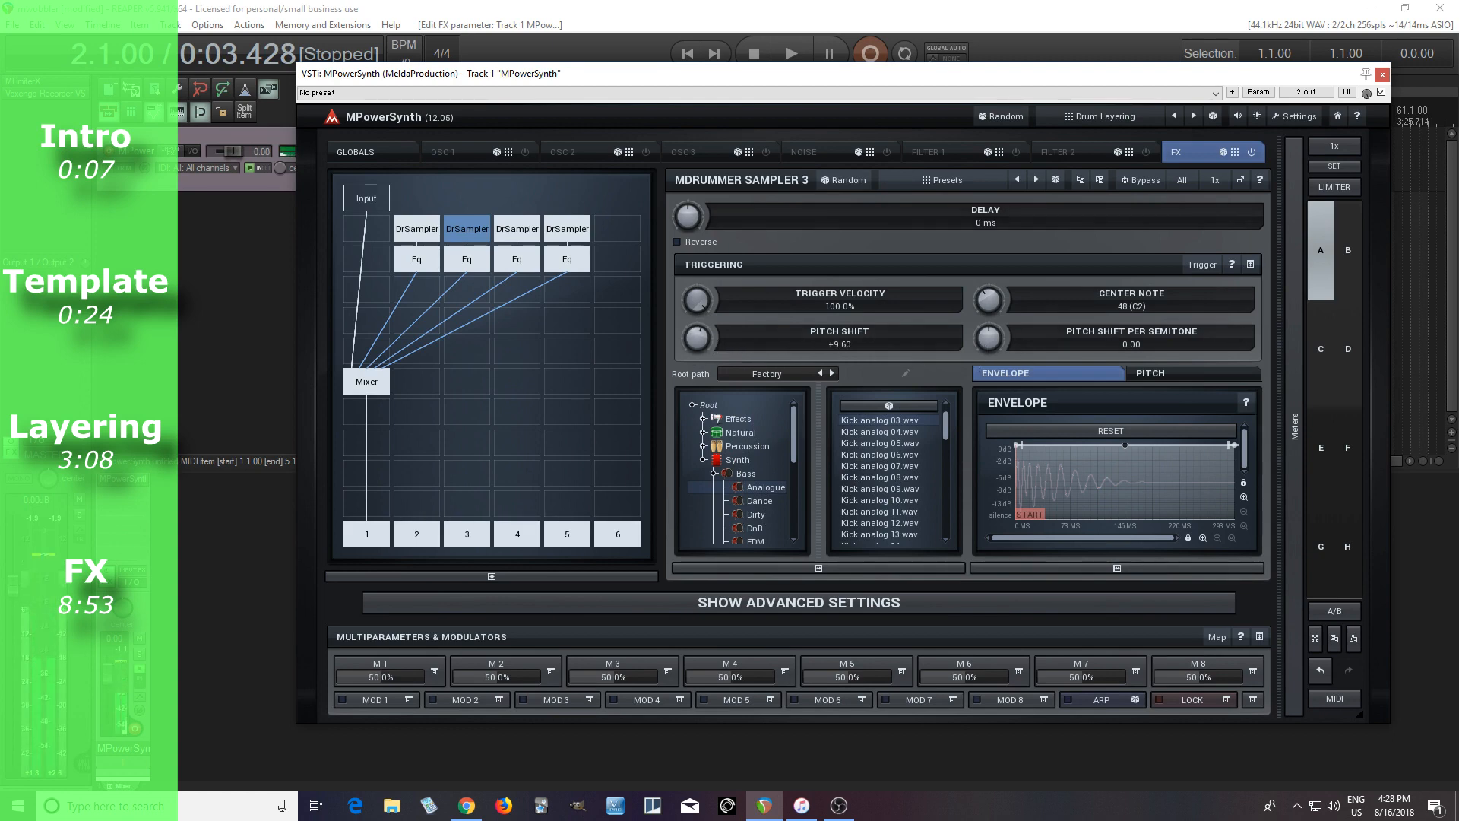
double_click(696, 337)
Expand the triggering settings of the first kick layer's sampler and set its pitch shift to -0.77.
click(431, 238)
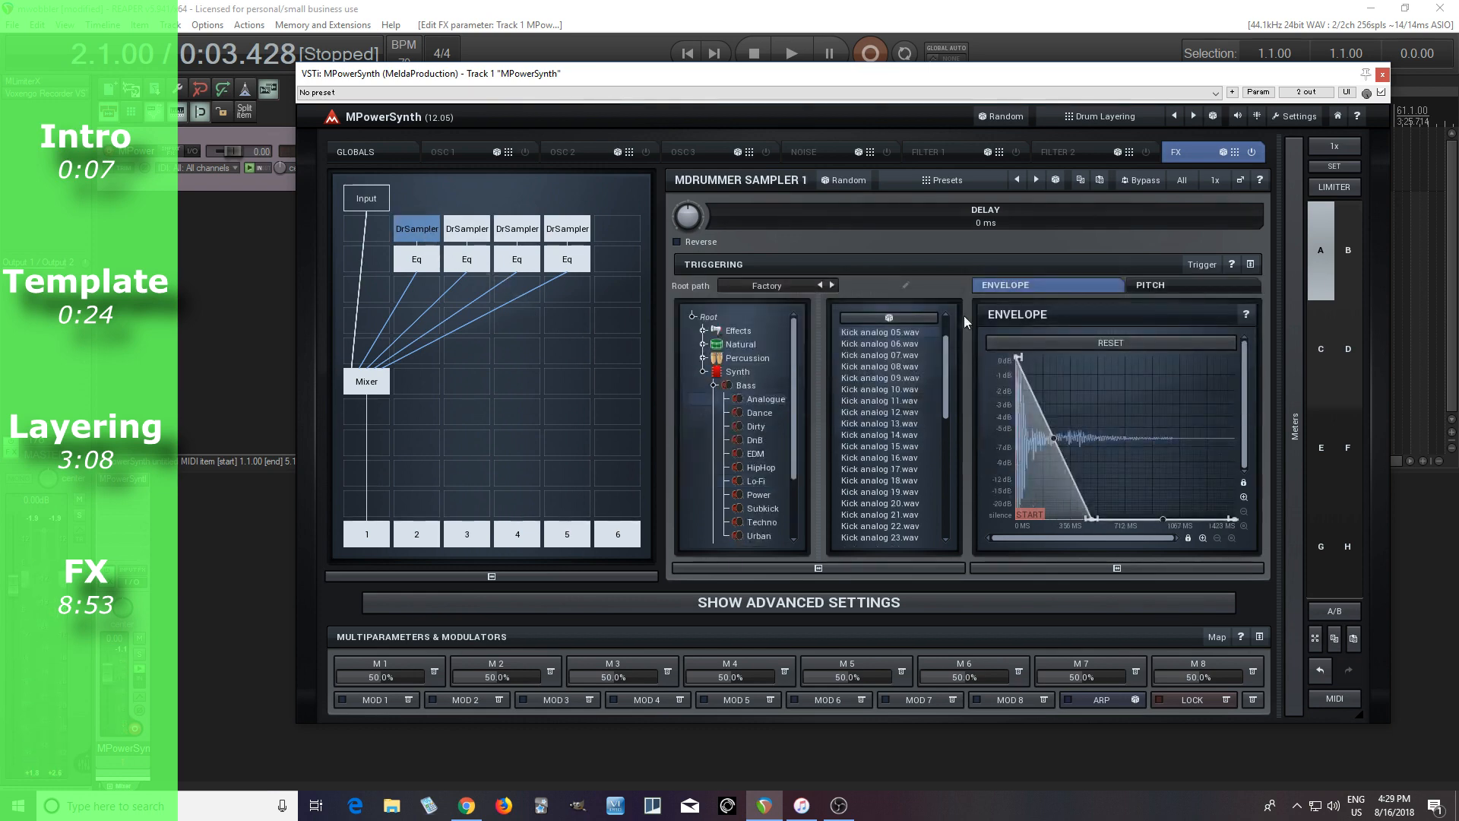
click(1250, 264)
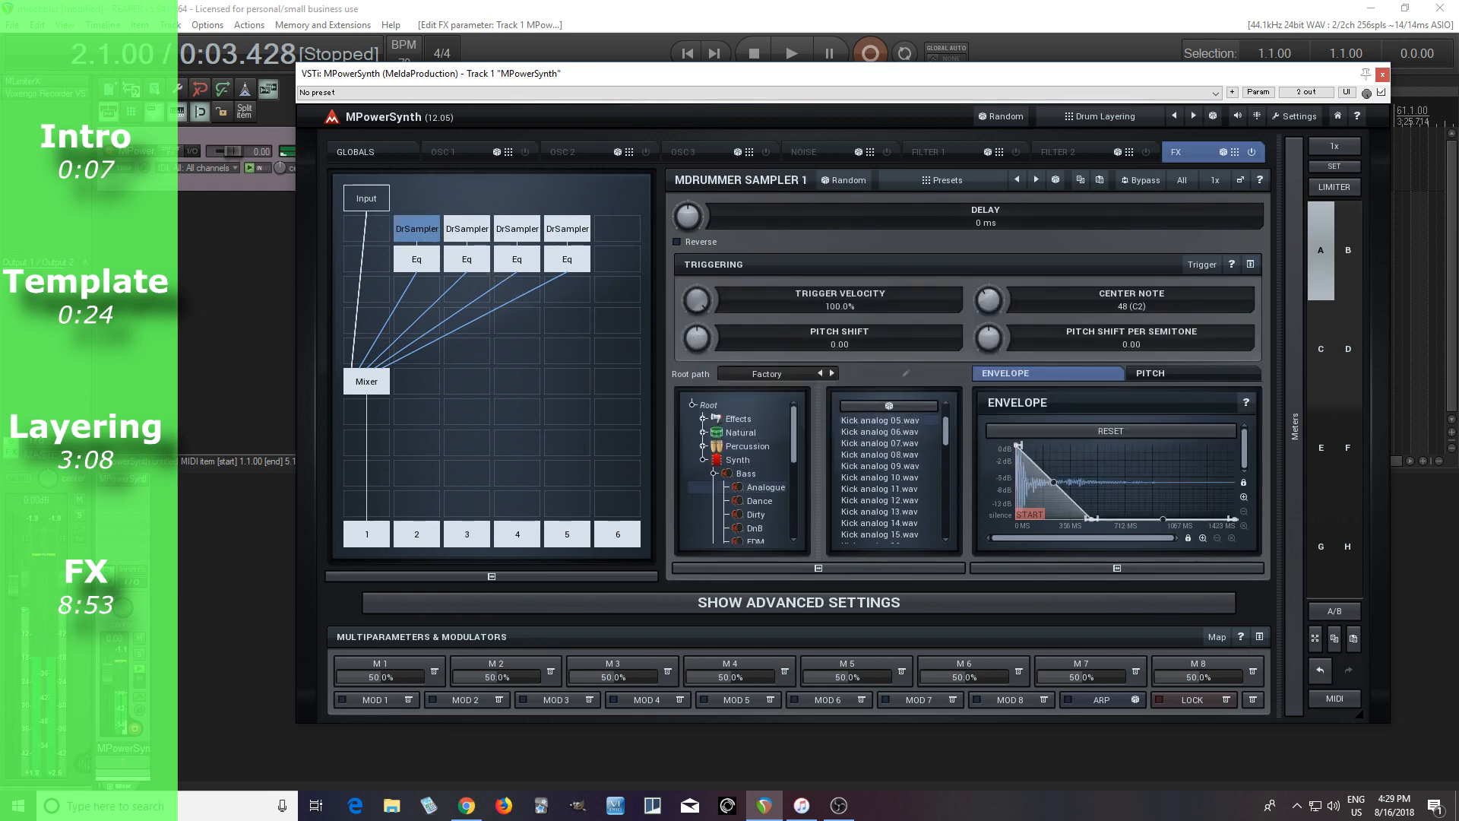
drag(696, 338, 693, 341)
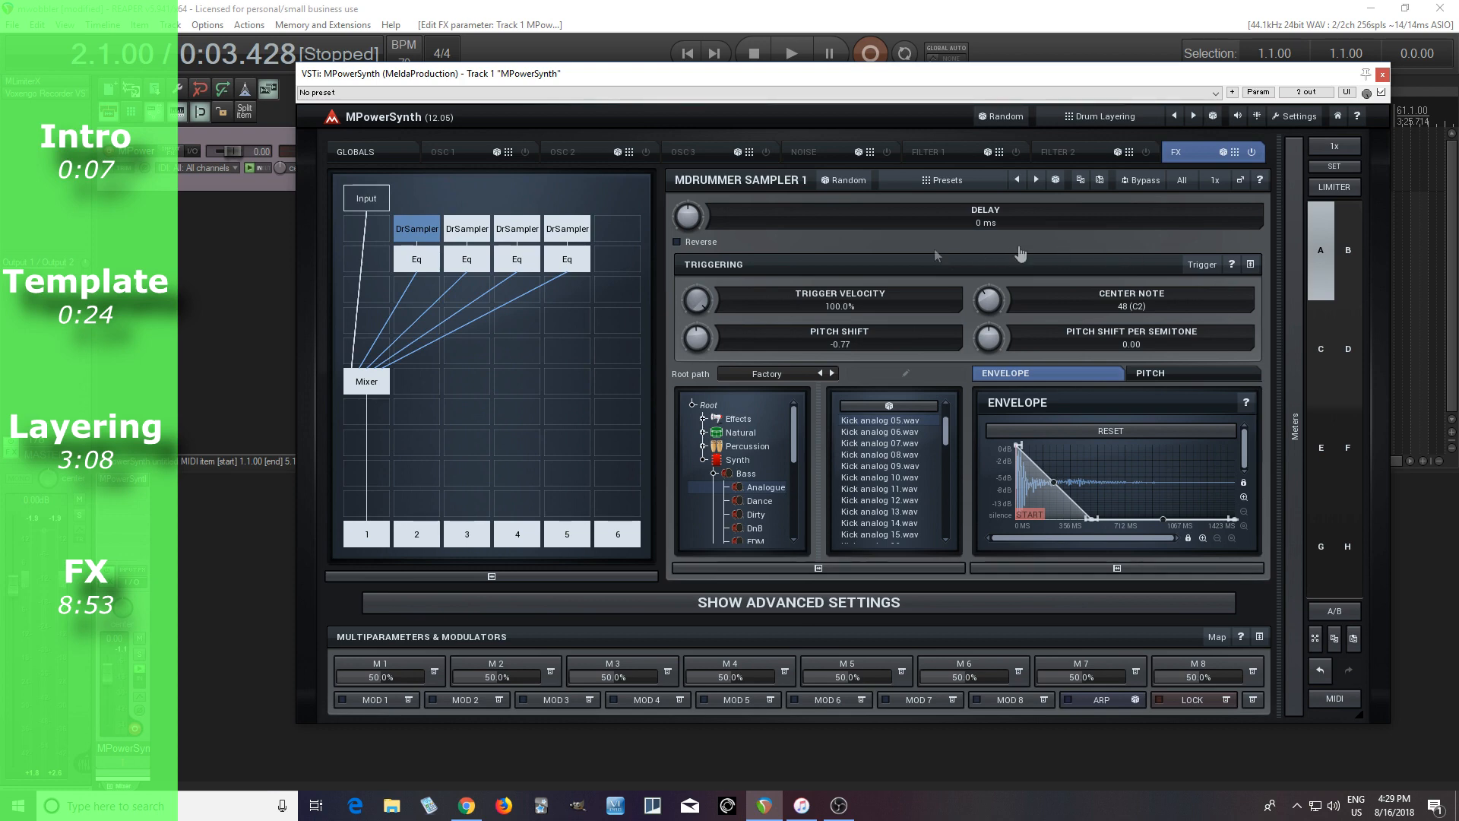
Try delays of 15 ms and 2.5 ms on the third kick layer's sampler, and return the delay to 0 ms.
click(518, 229)
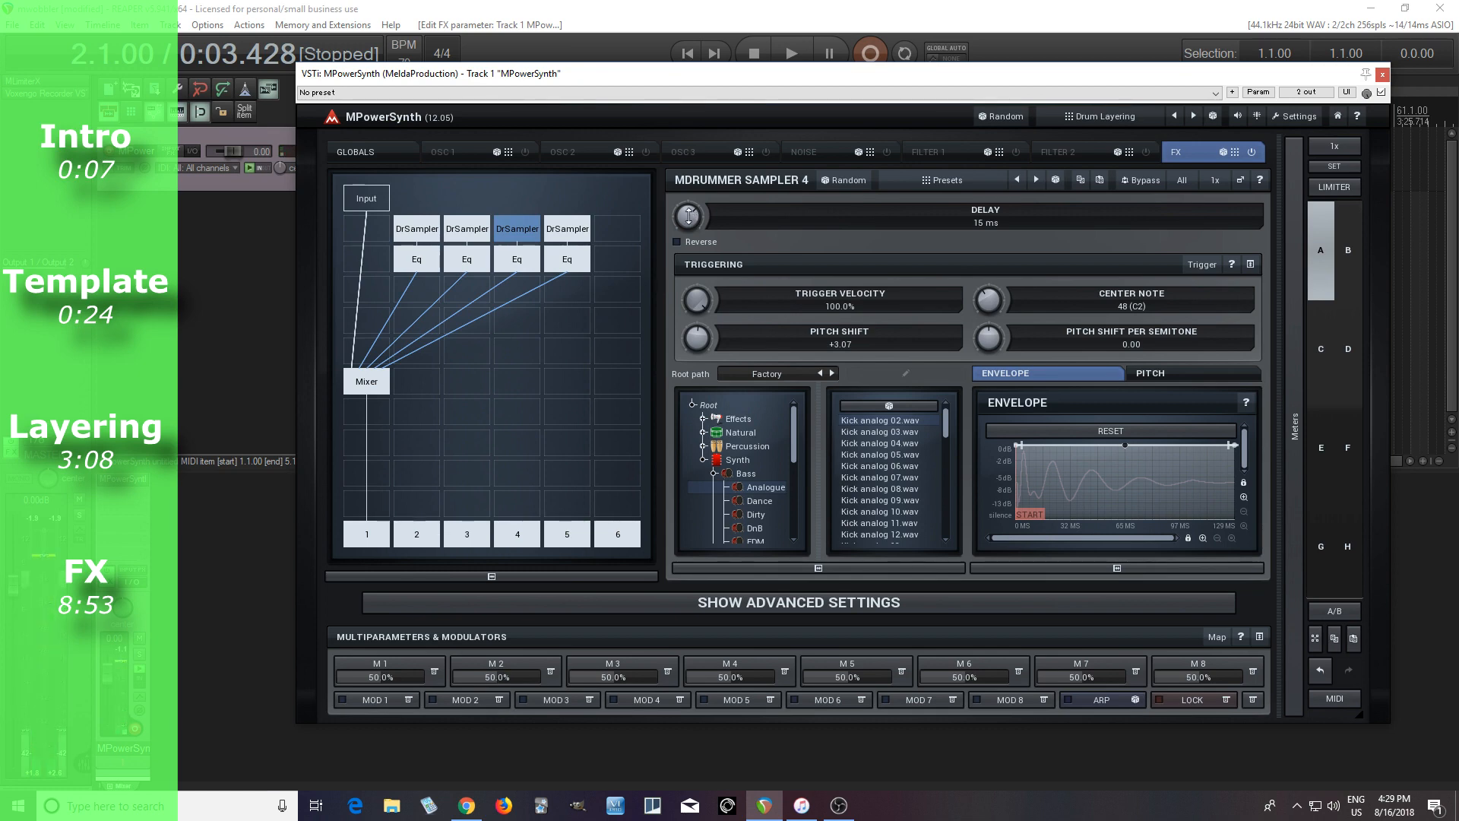
drag(688, 217, 687, 228)
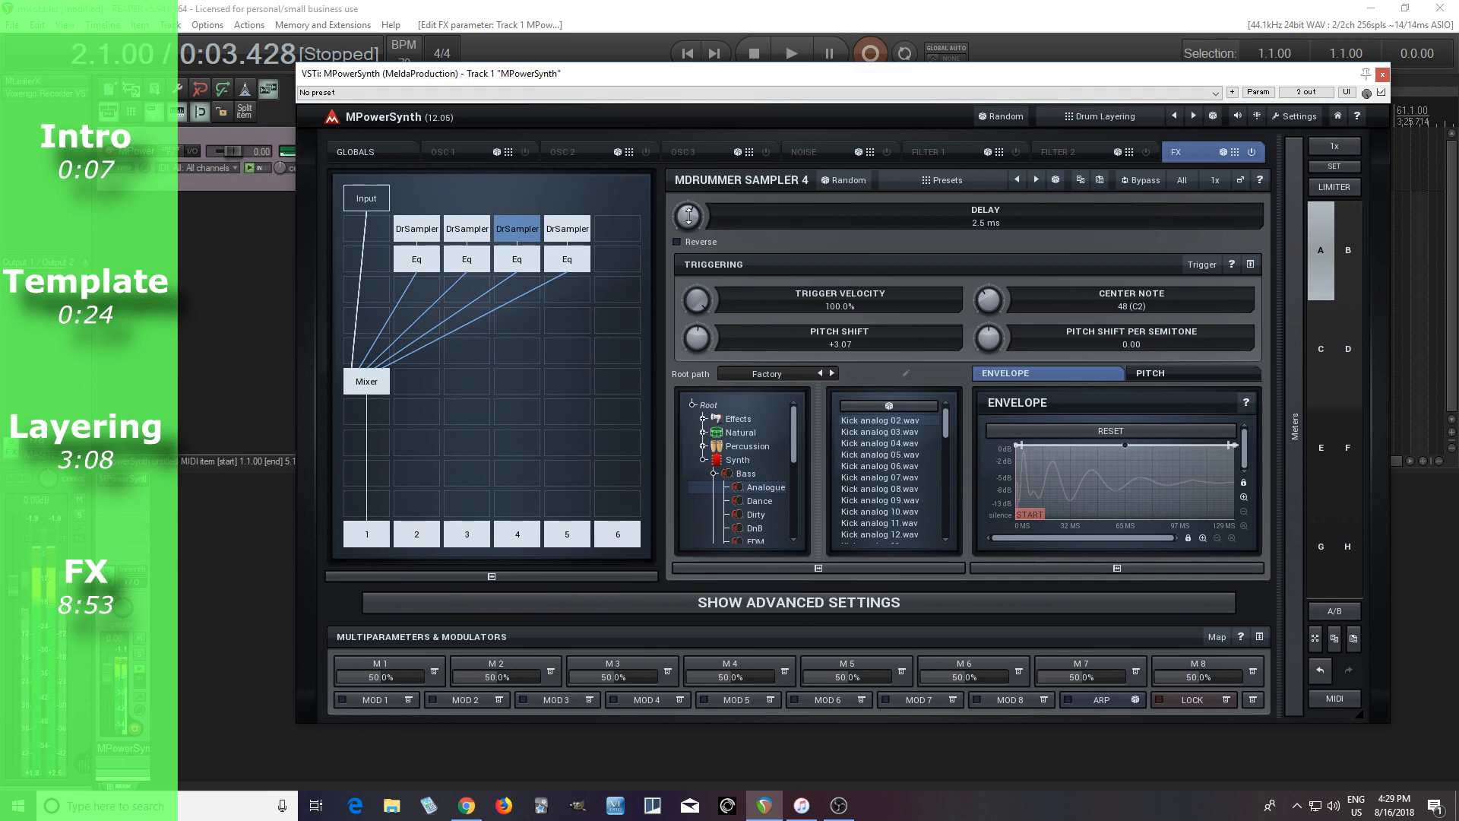
drag(688, 216, 689, 228)
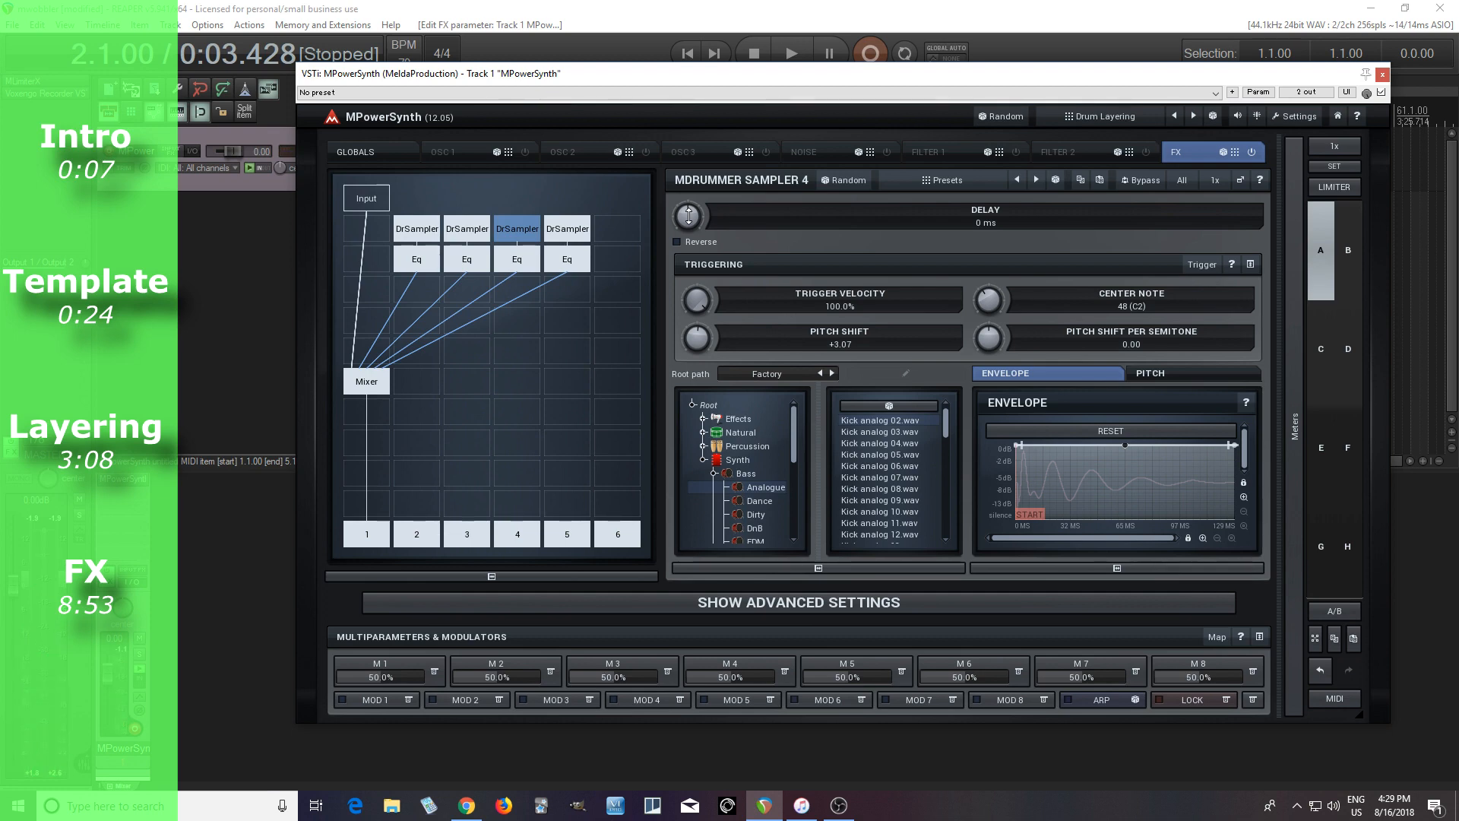
Insert an Equalizer directly after the mixer and enable its analyzer and auto-listen.
click(373, 391)
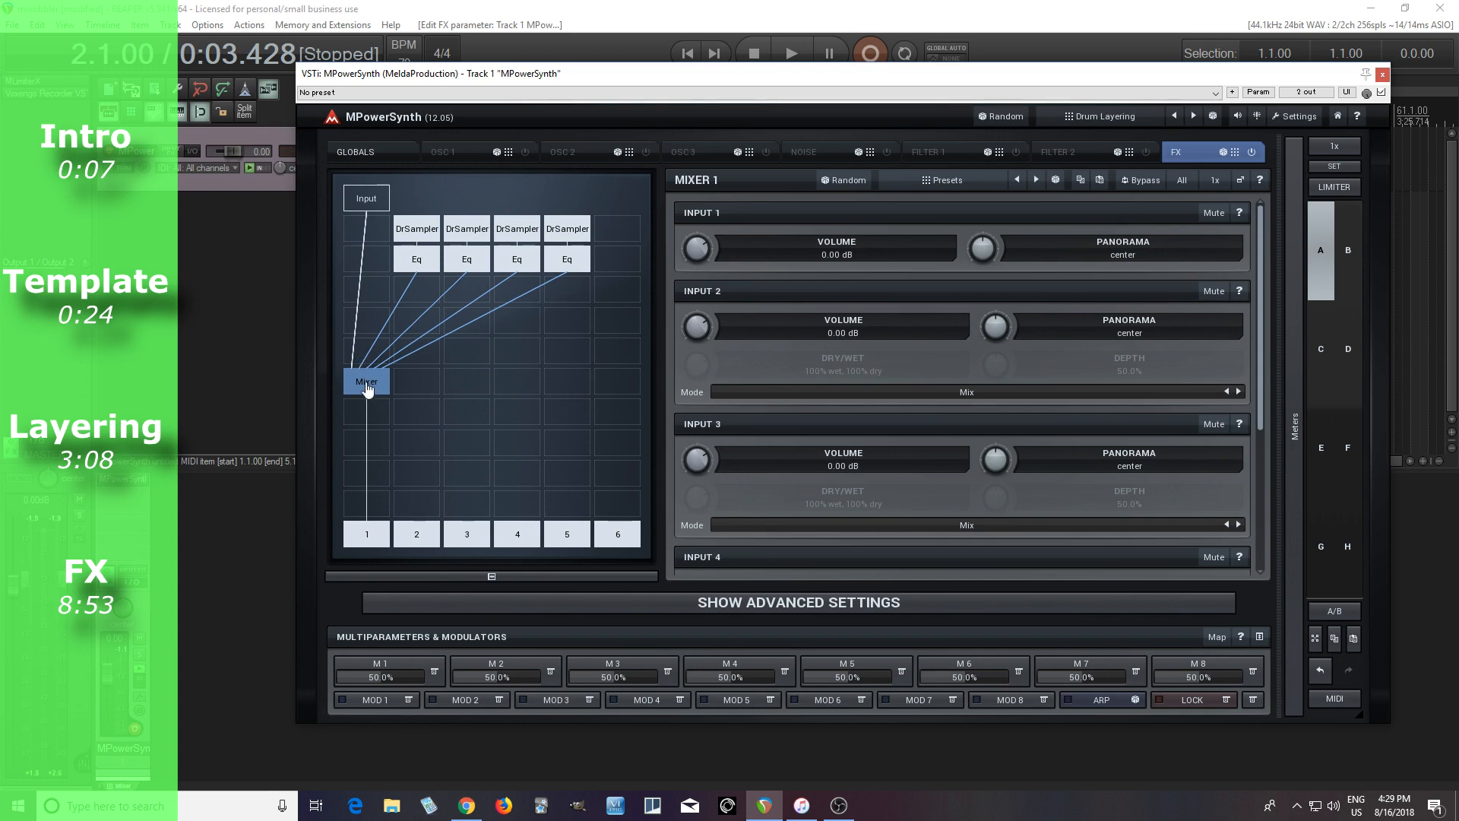
click(376, 422)
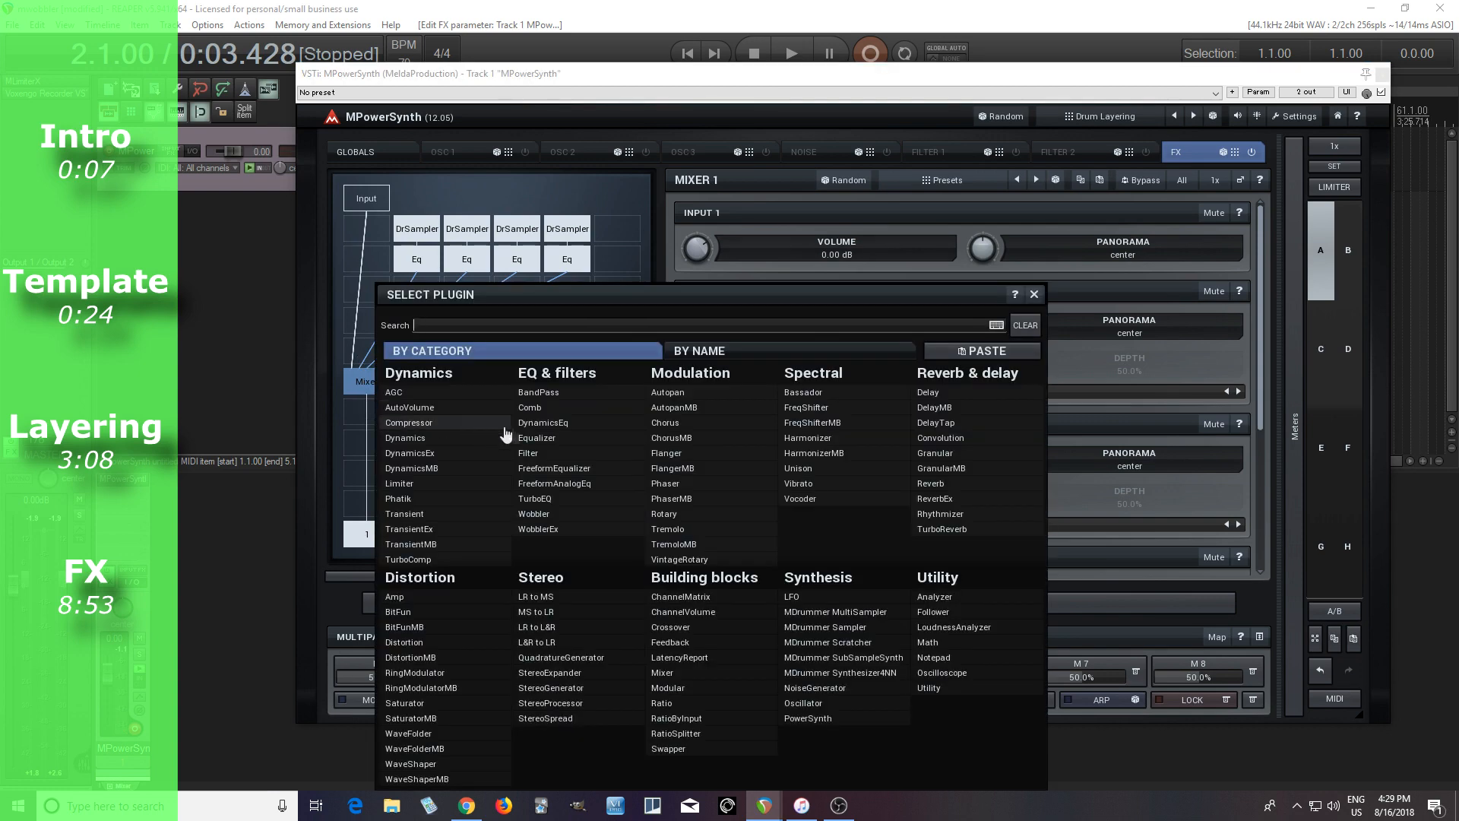
click(539, 439)
click(891, 262)
click(822, 257)
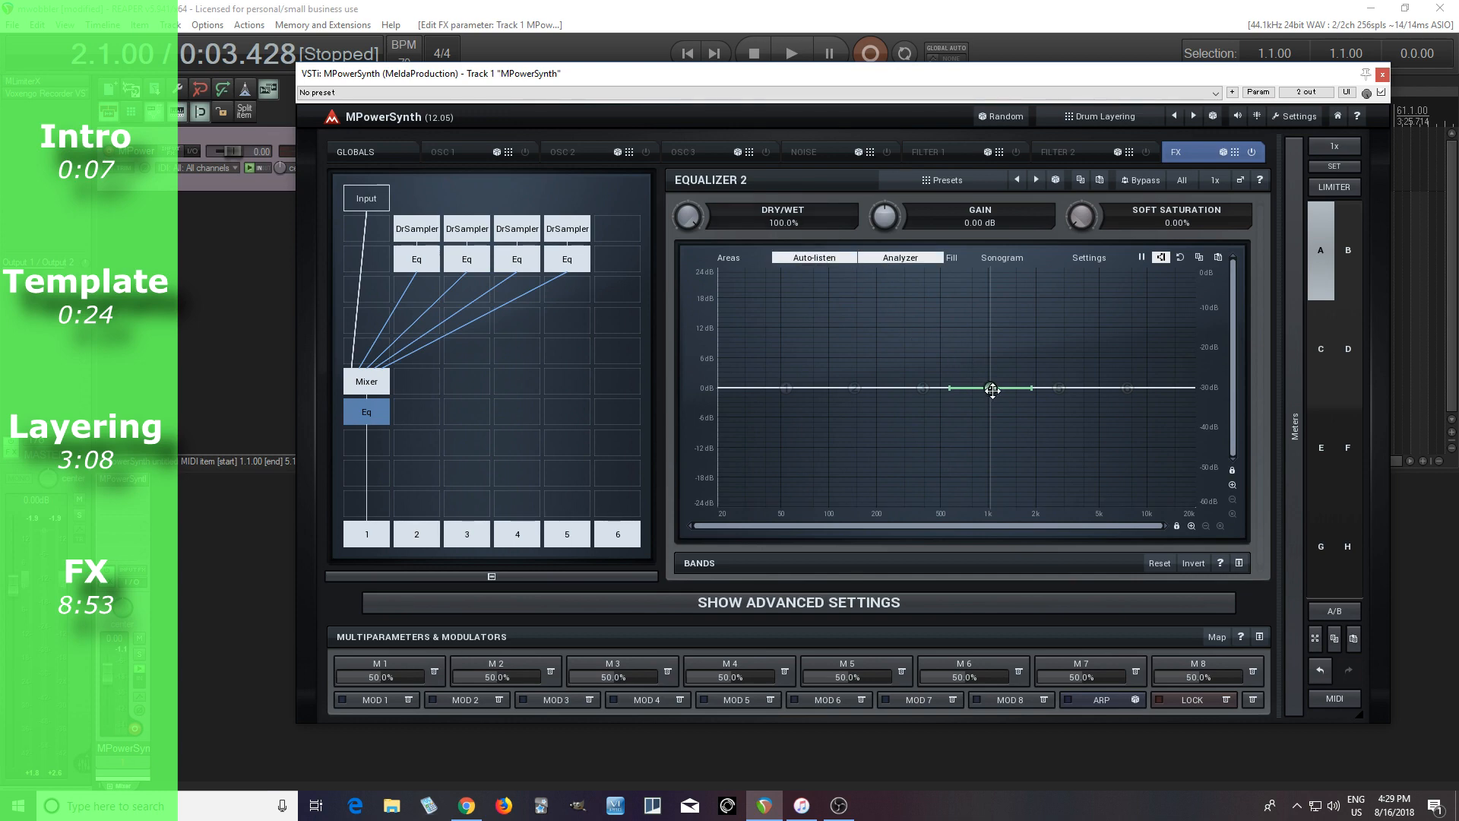
Cut band 4 about 6 dB near 270 Hz, widen it slightly, boost band 5 about 4 dB near 3 kHz, and compare with bypass.
drag(991, 390, 896, 420)
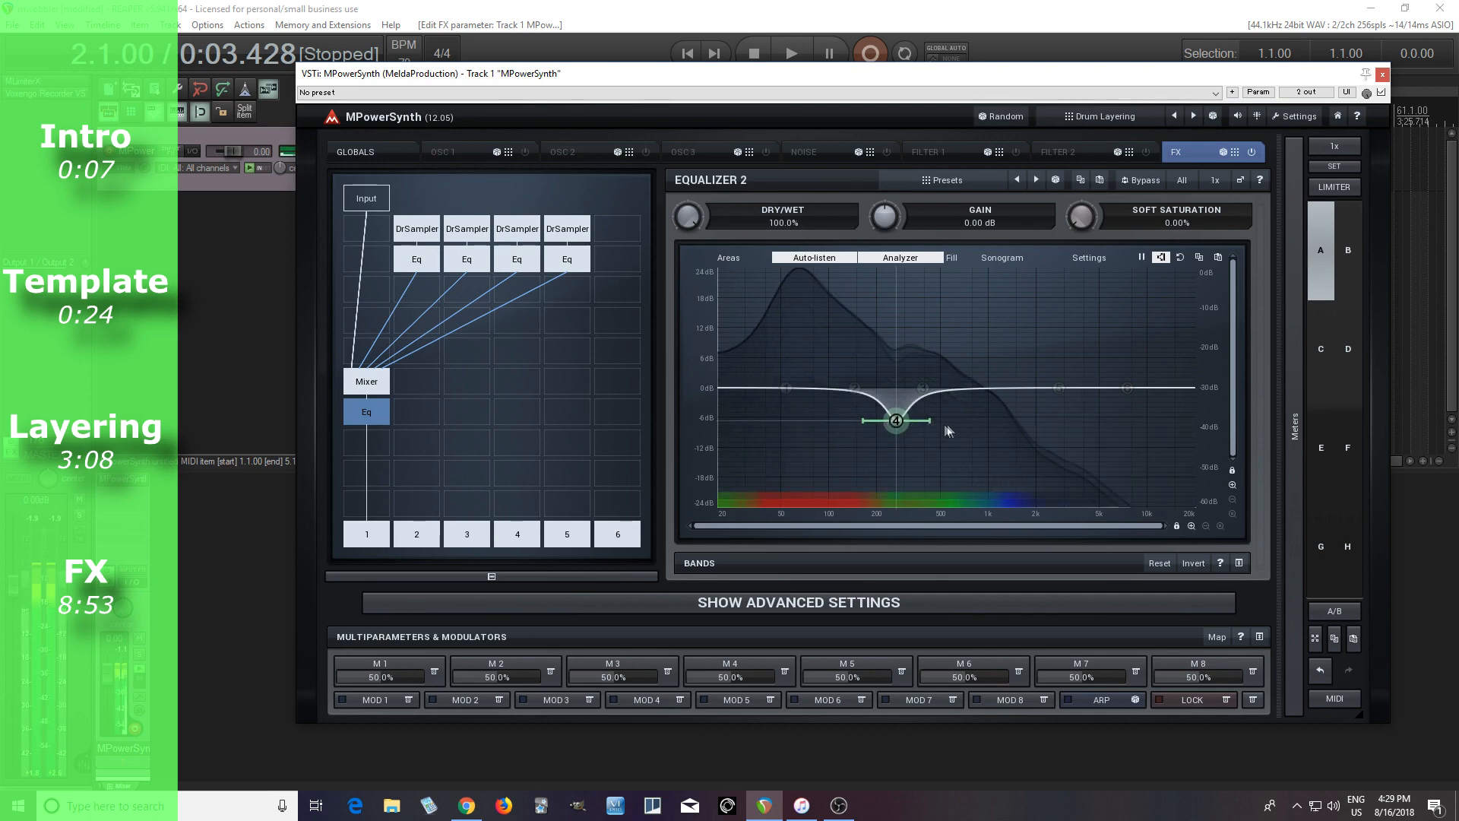
mouse_move(1059, 388)
mouse_down()
mouse_move(1059, 351)
mouse_move(1091, 344)
mouse_move(1061, 352)
mouse_move(1068, 366)
mouse_up()
click(1067, 361)
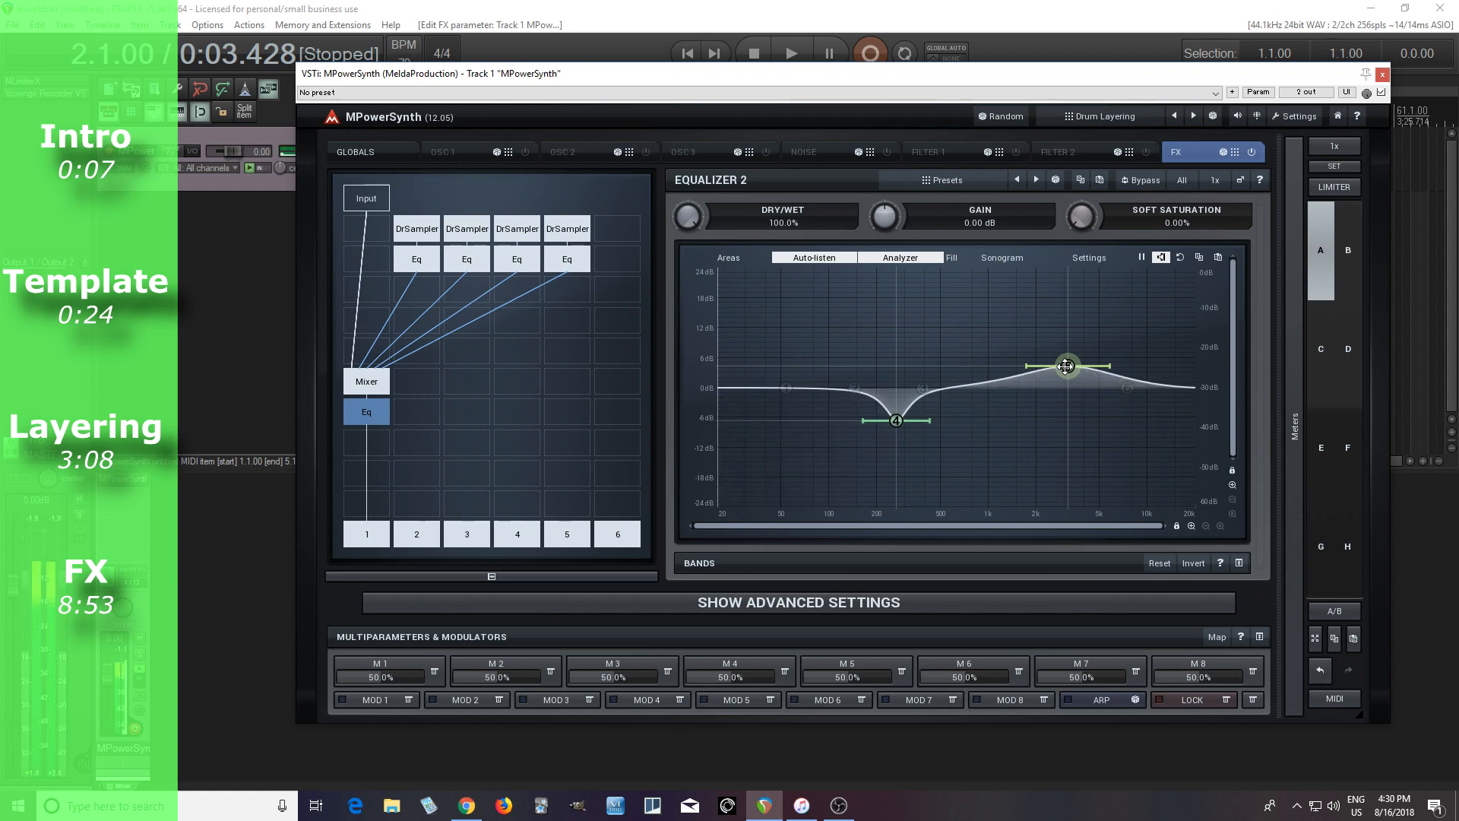
click(1138, 182)
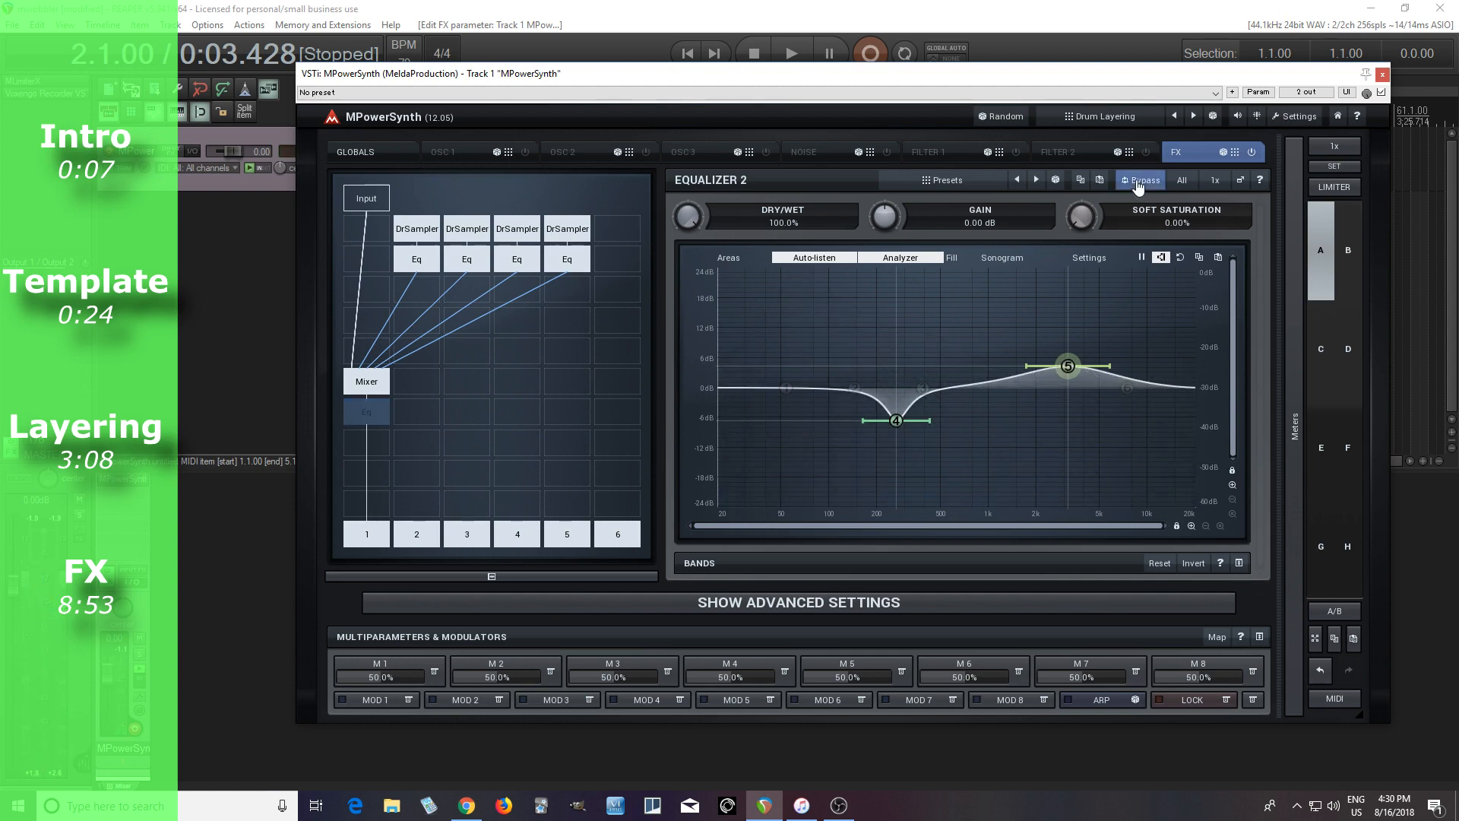
click(1137, 183)
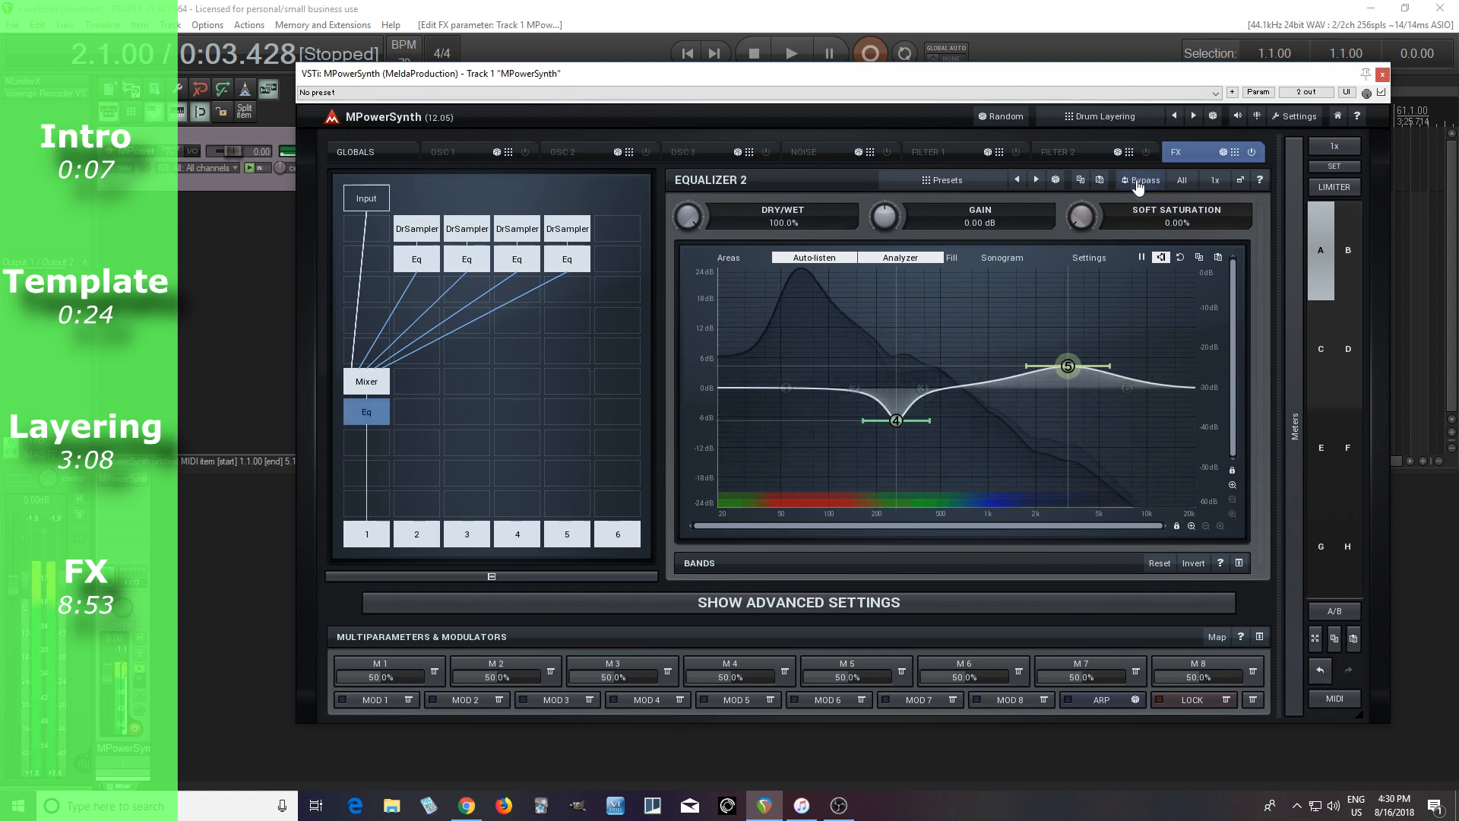
drag(895, 420, 929, 420)
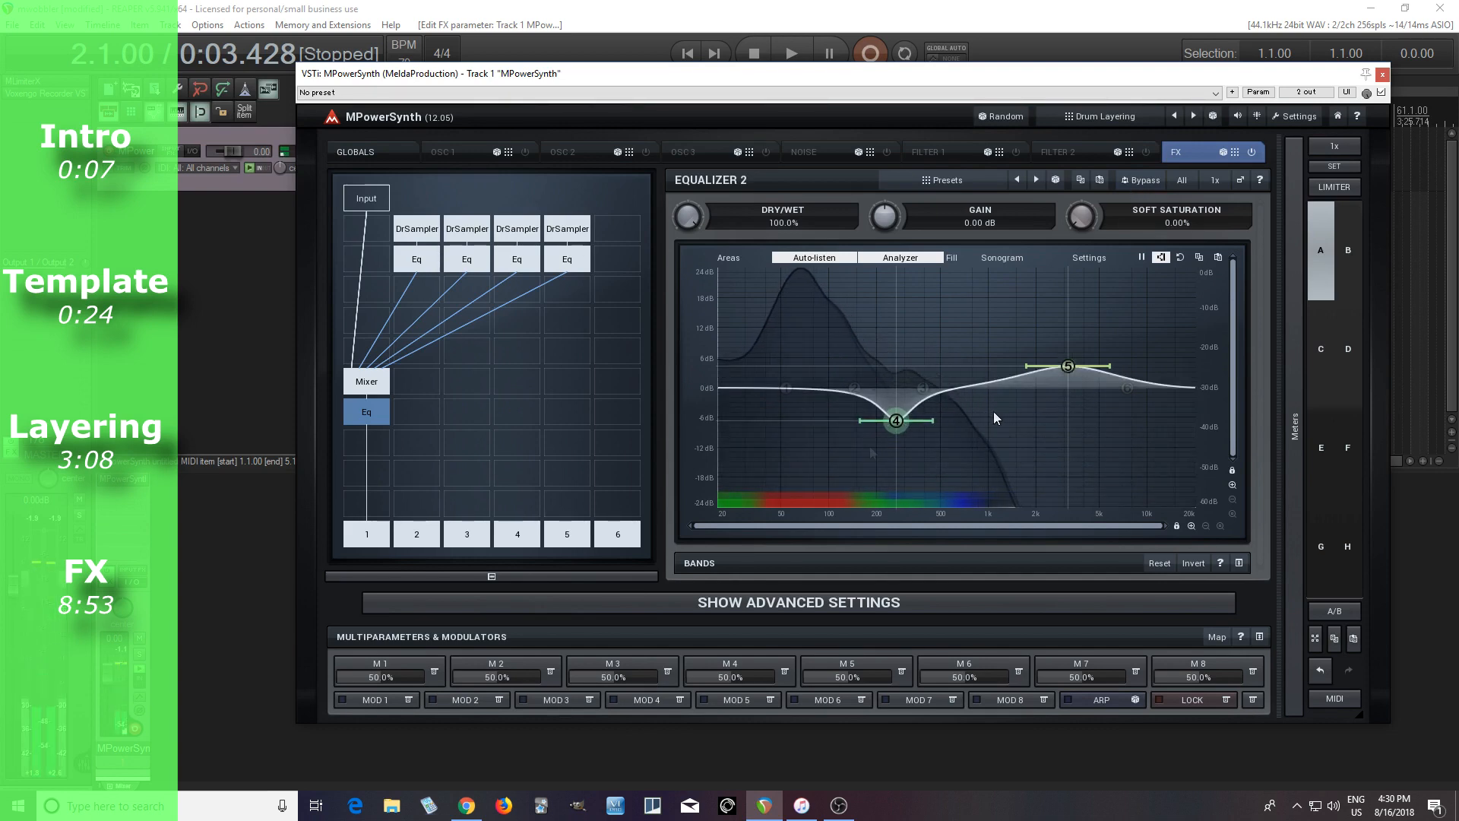
Insert a Dynamics module after the master equalizer and open it in its own window.
click(375, 450)
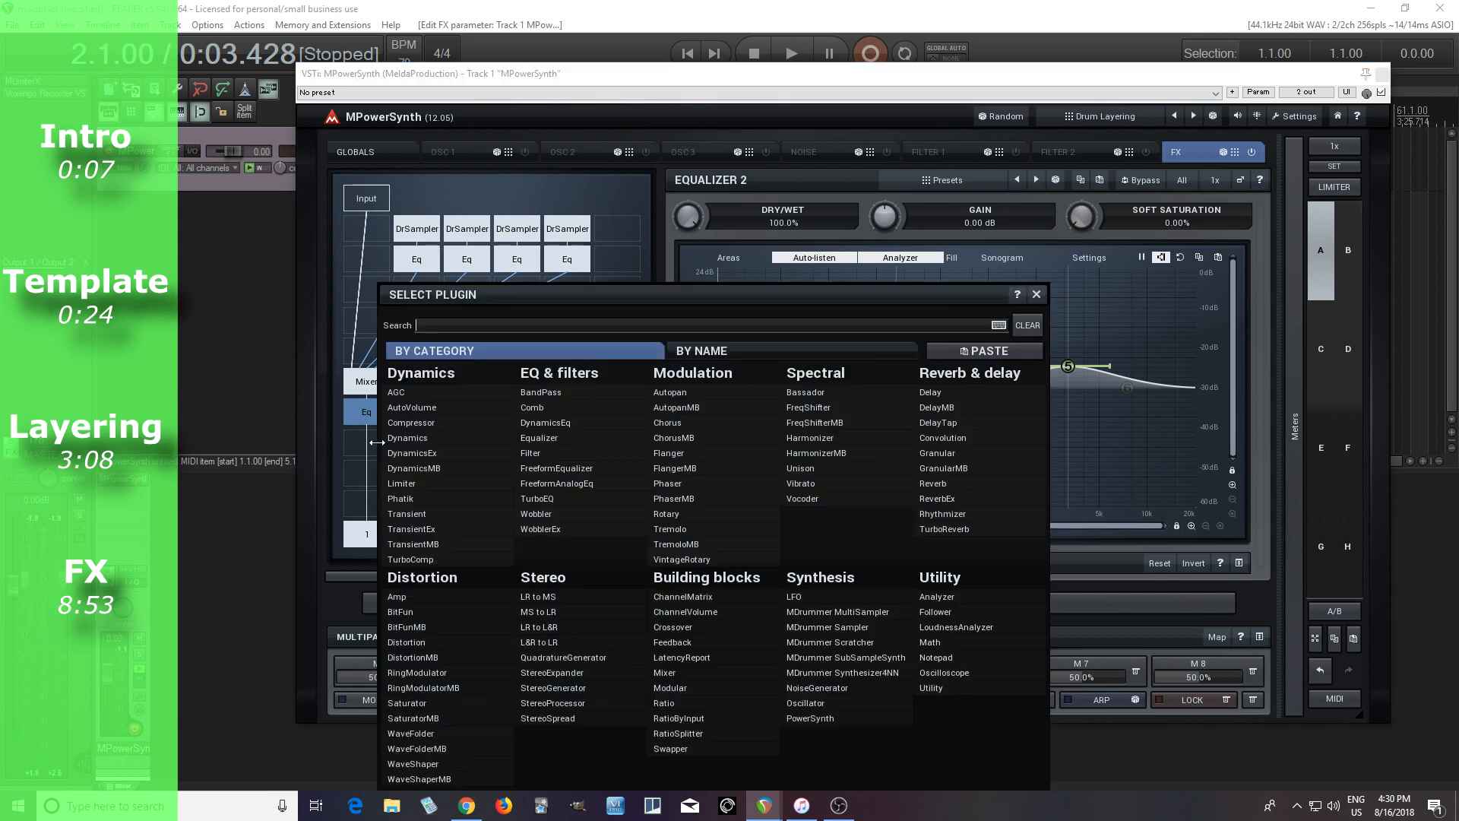
click(429, 443)
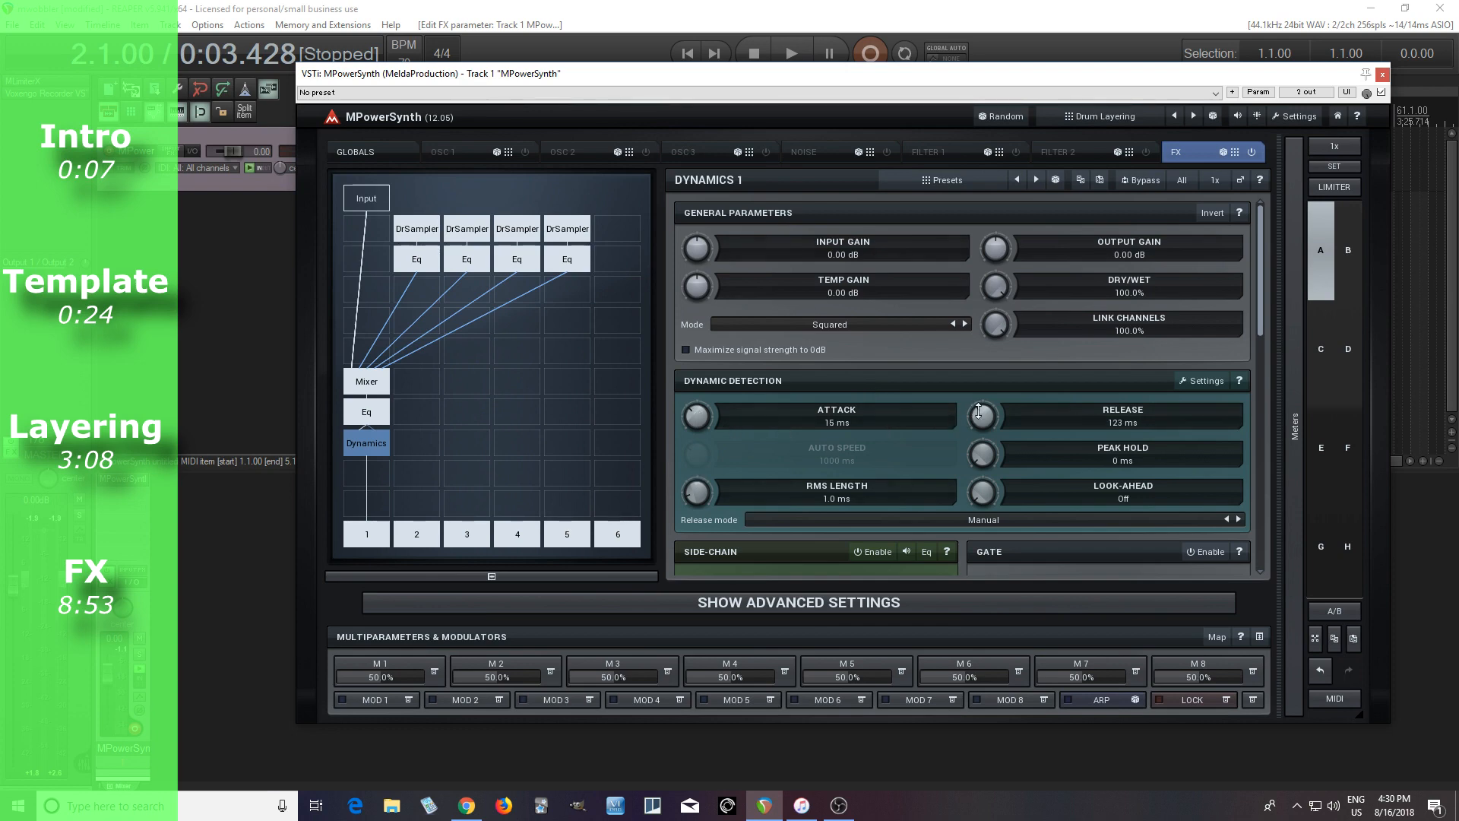
click(1241, 181)
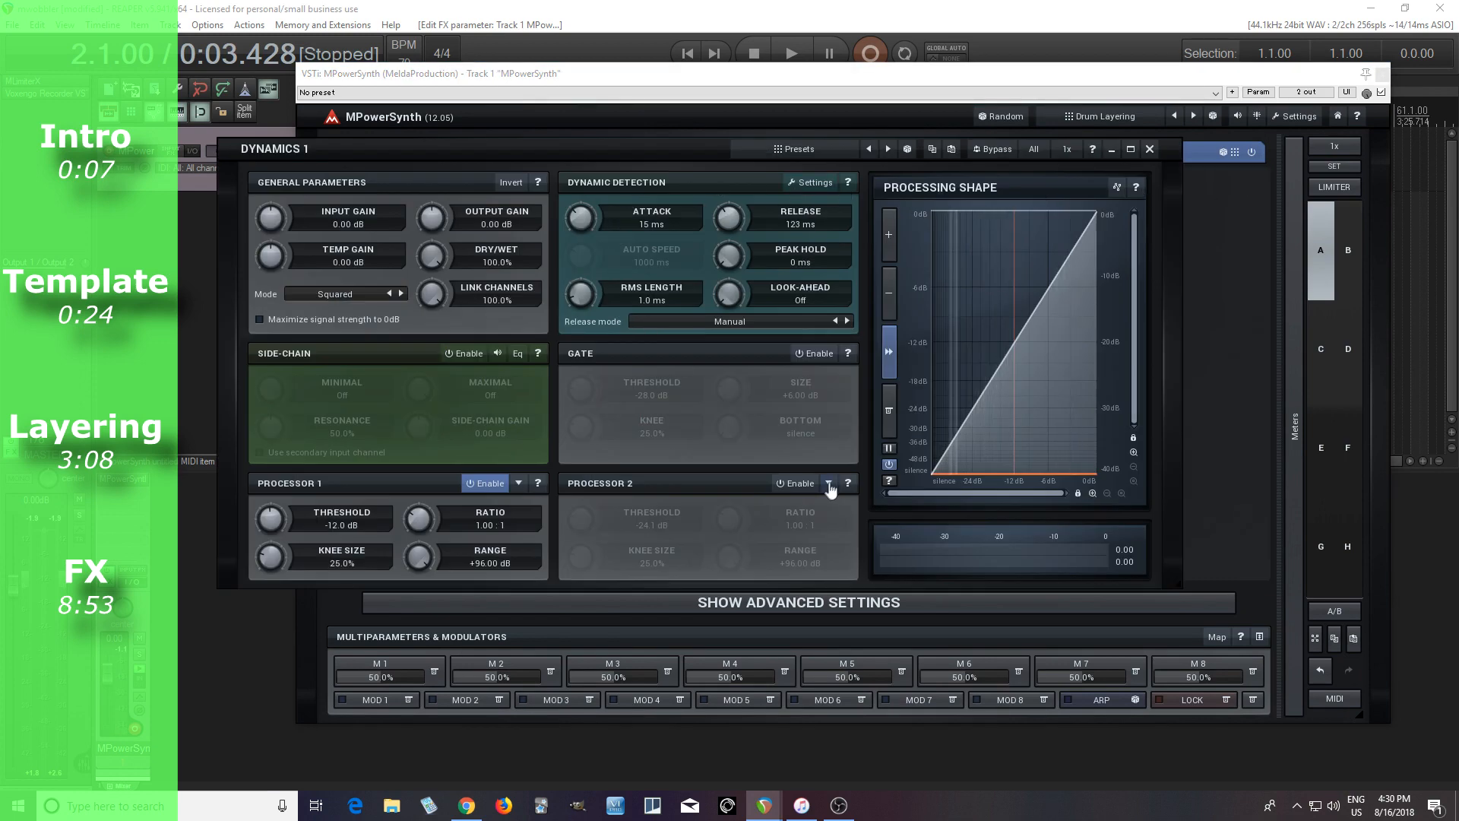
Set the compression ratio to 4.18:1, knee size to 0% and RMS length to Peak, compare with bypass, and close the Dynamics window.
drag(418, 519, 418, 480)
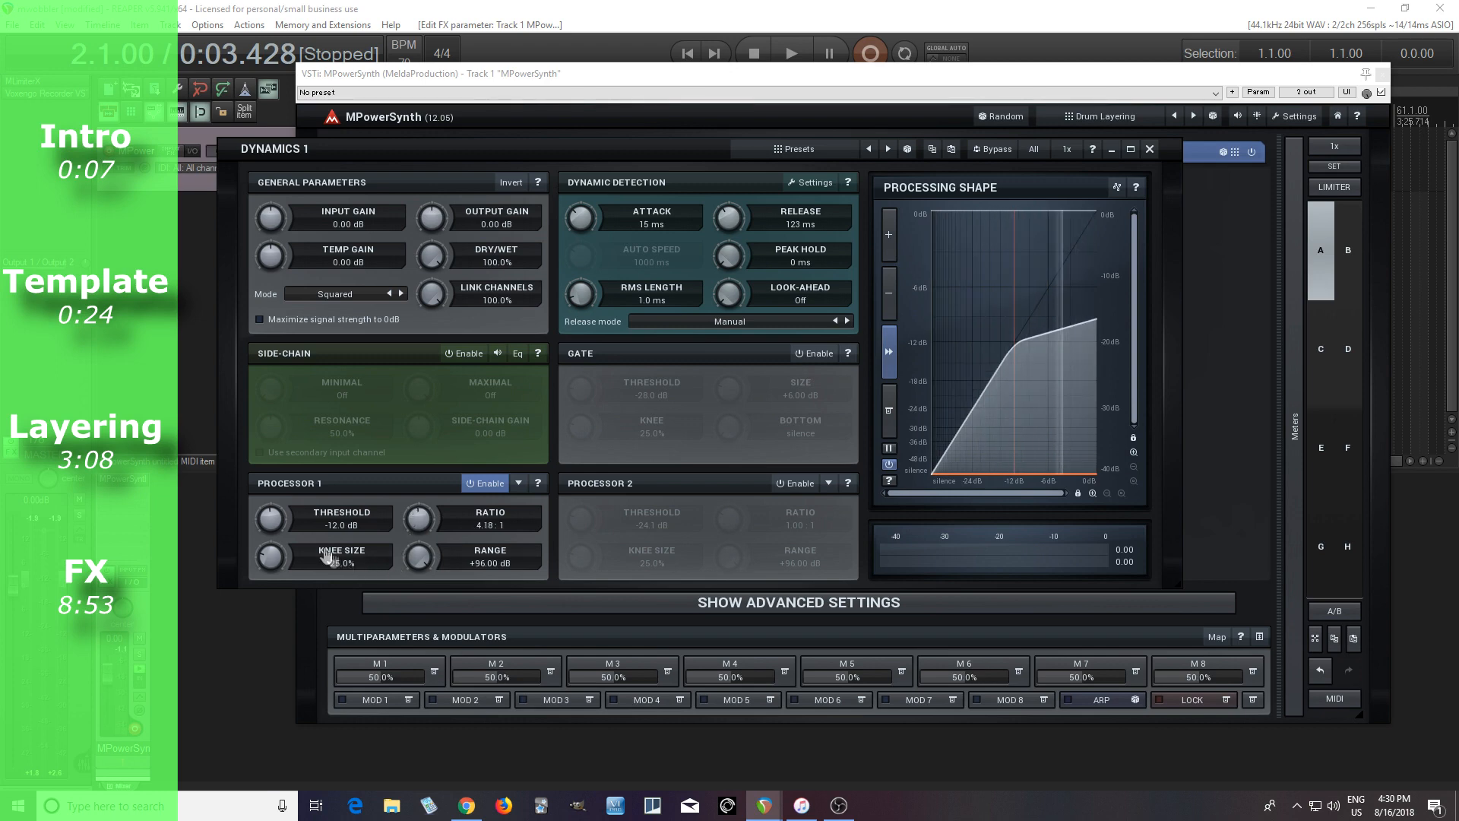
drag(335, 557, 335, 596)
drag(600, 292, 601, 315)
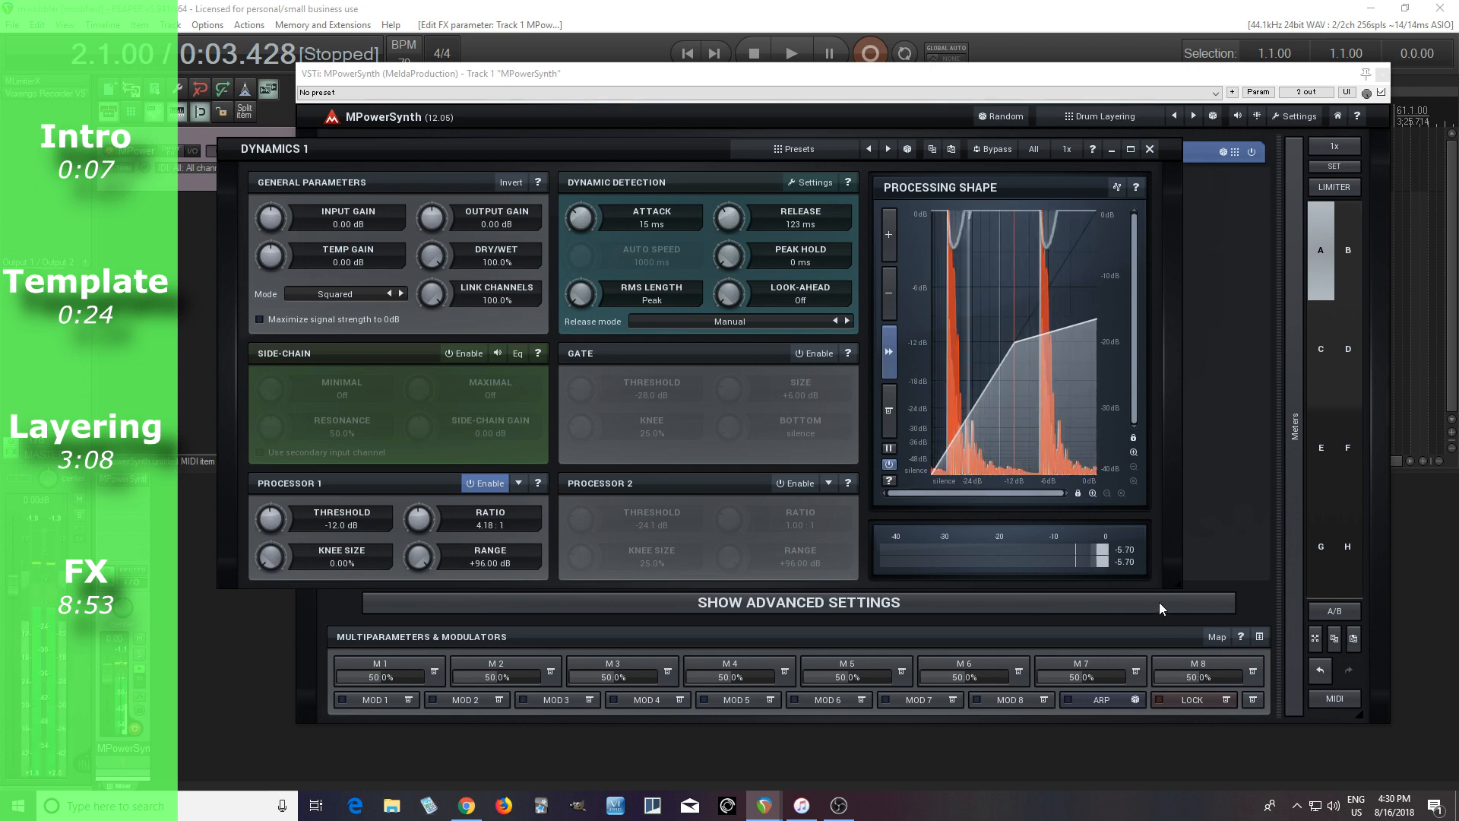
click(991, 150)
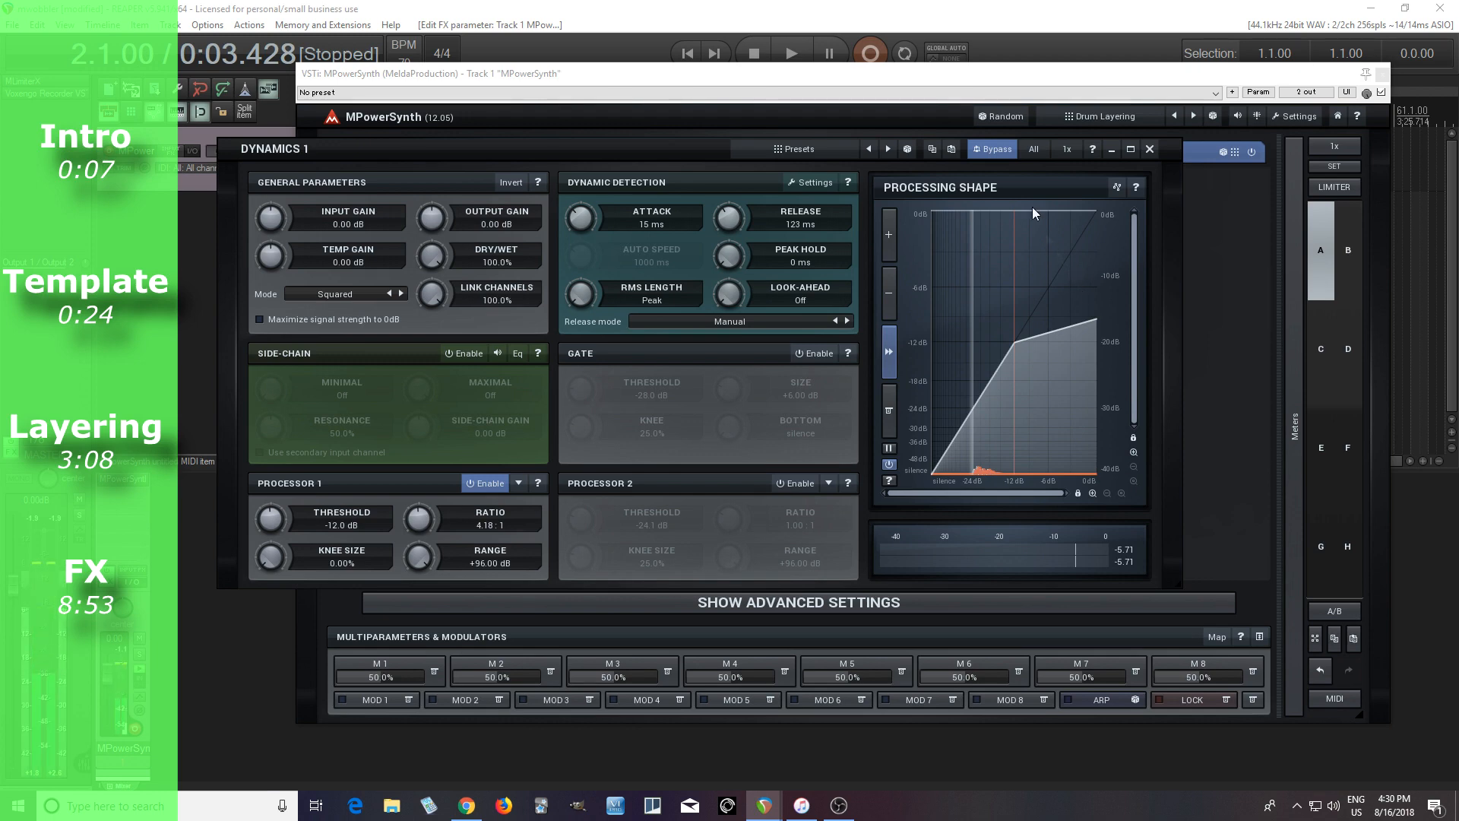
click(996, 152)
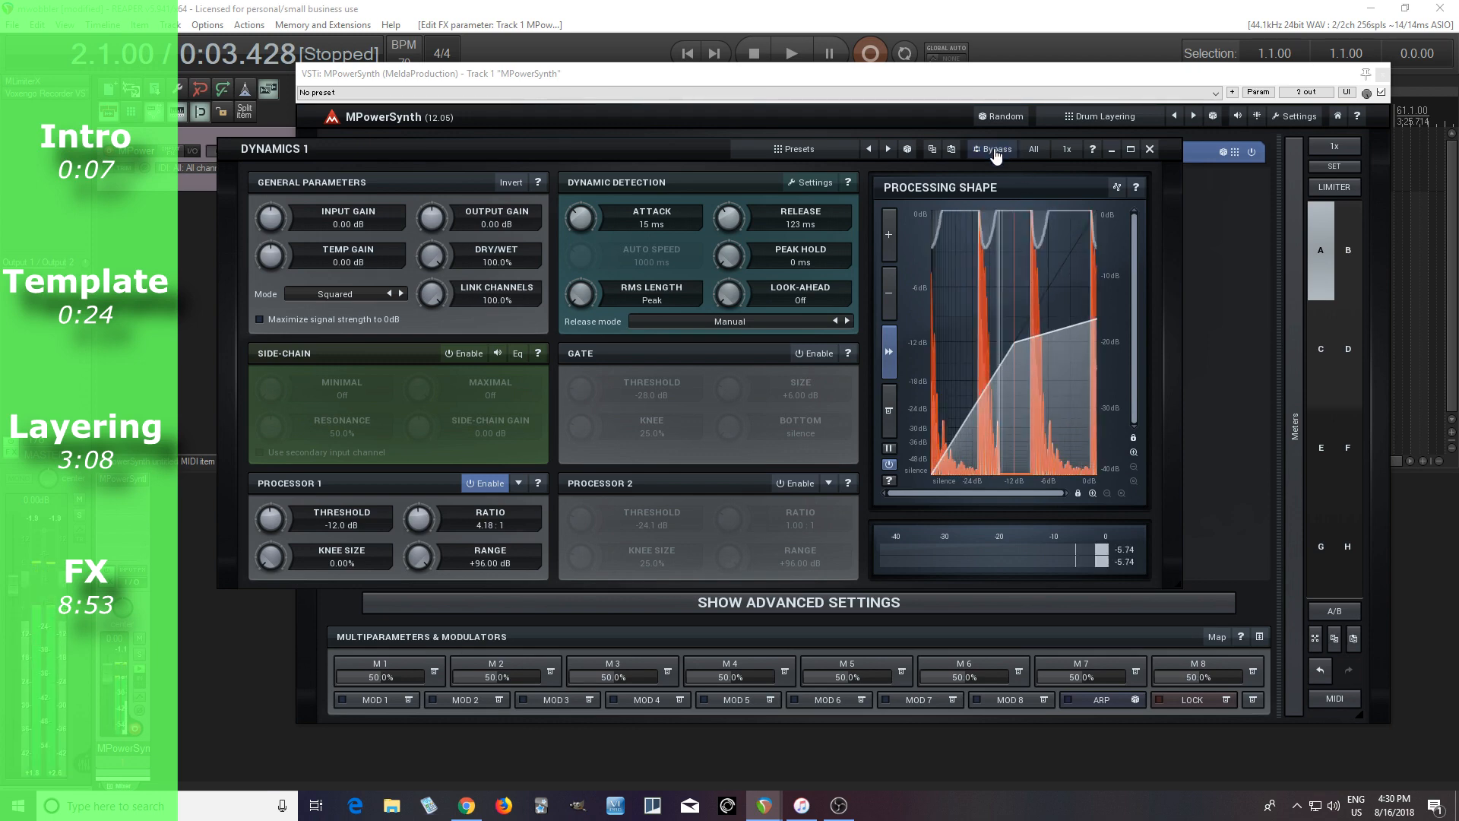
click(1148, 150)
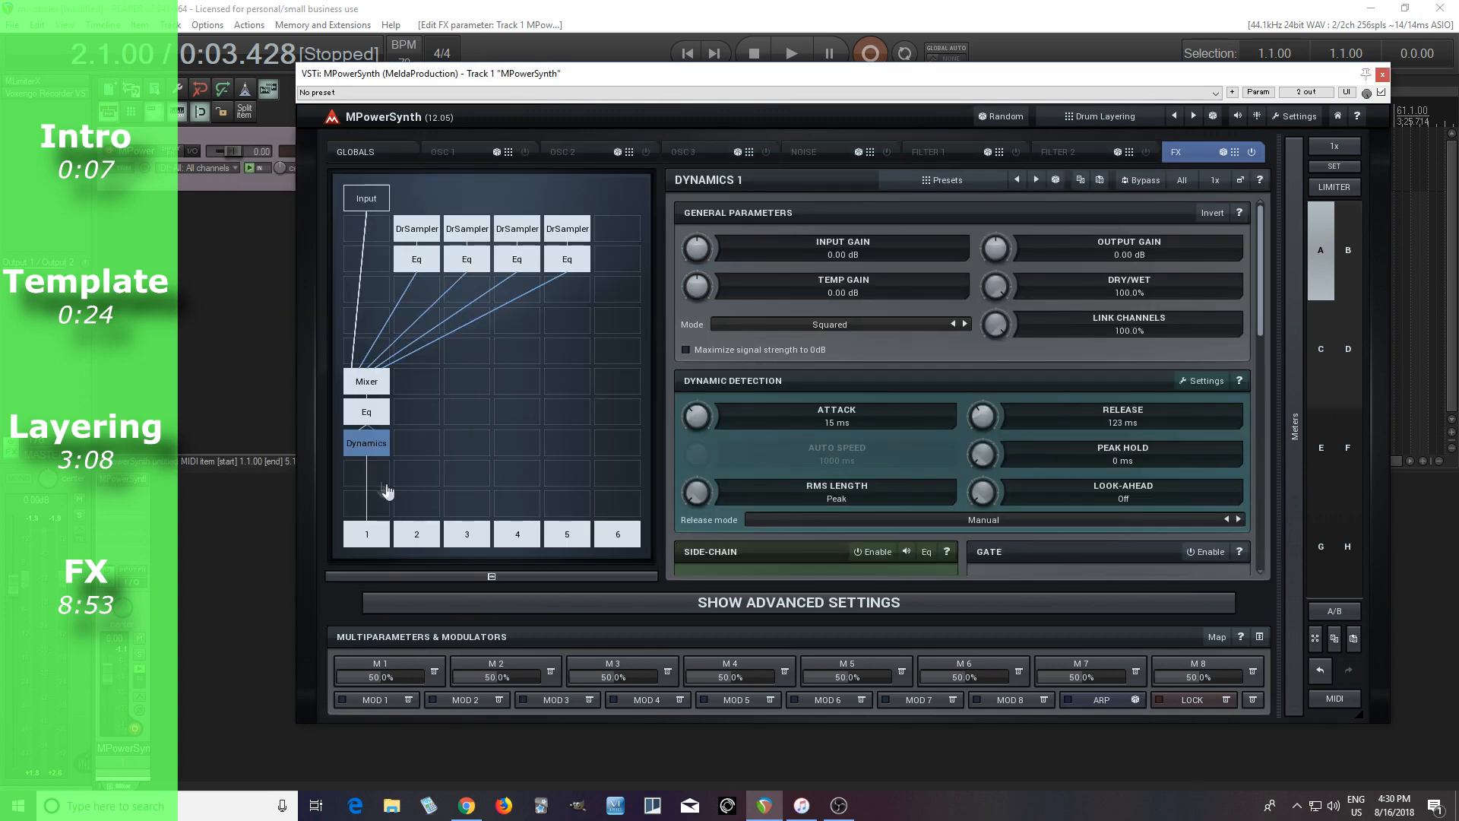
click(365, 475)
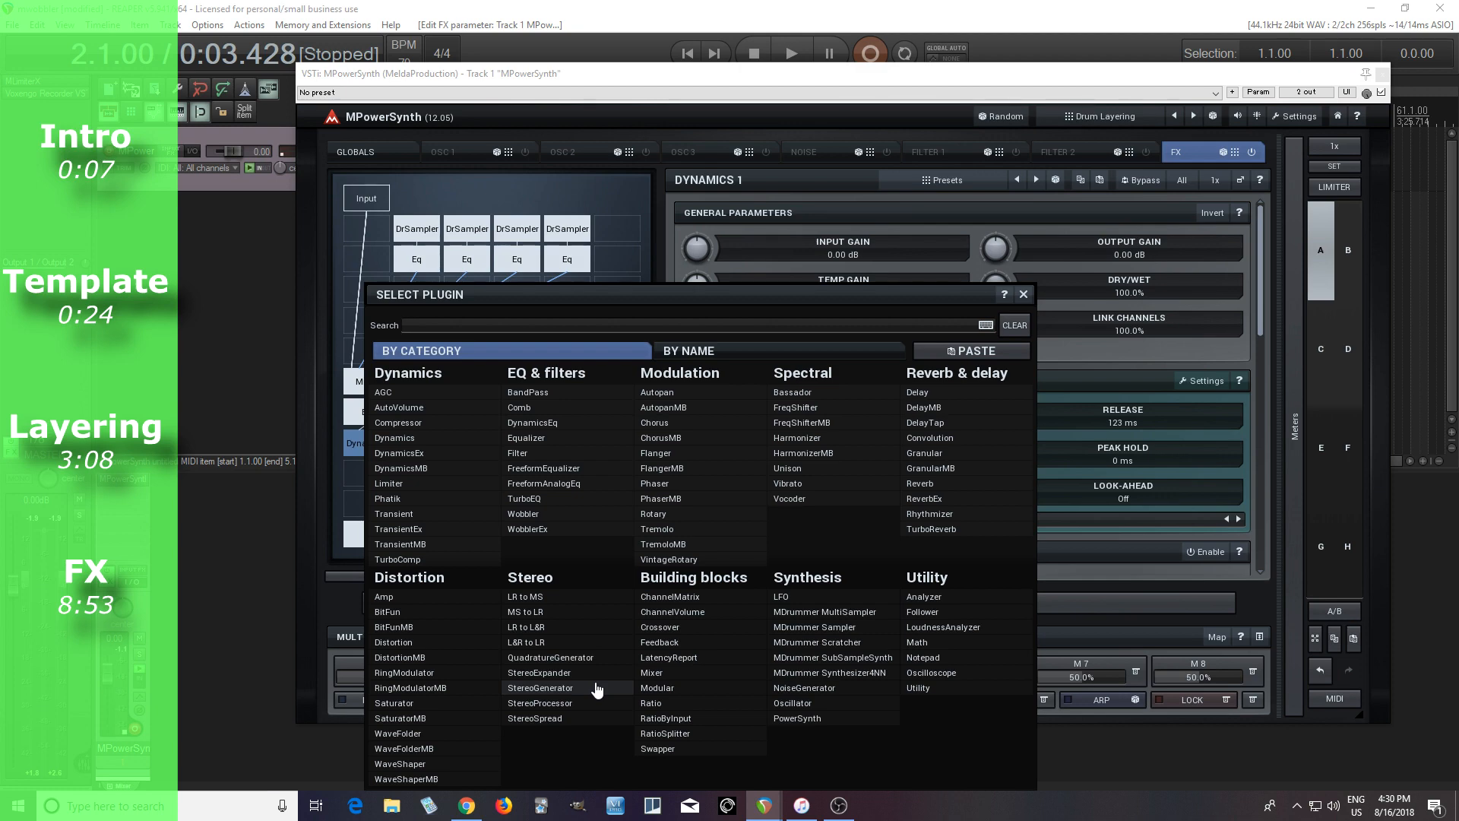
click(1024, 294)
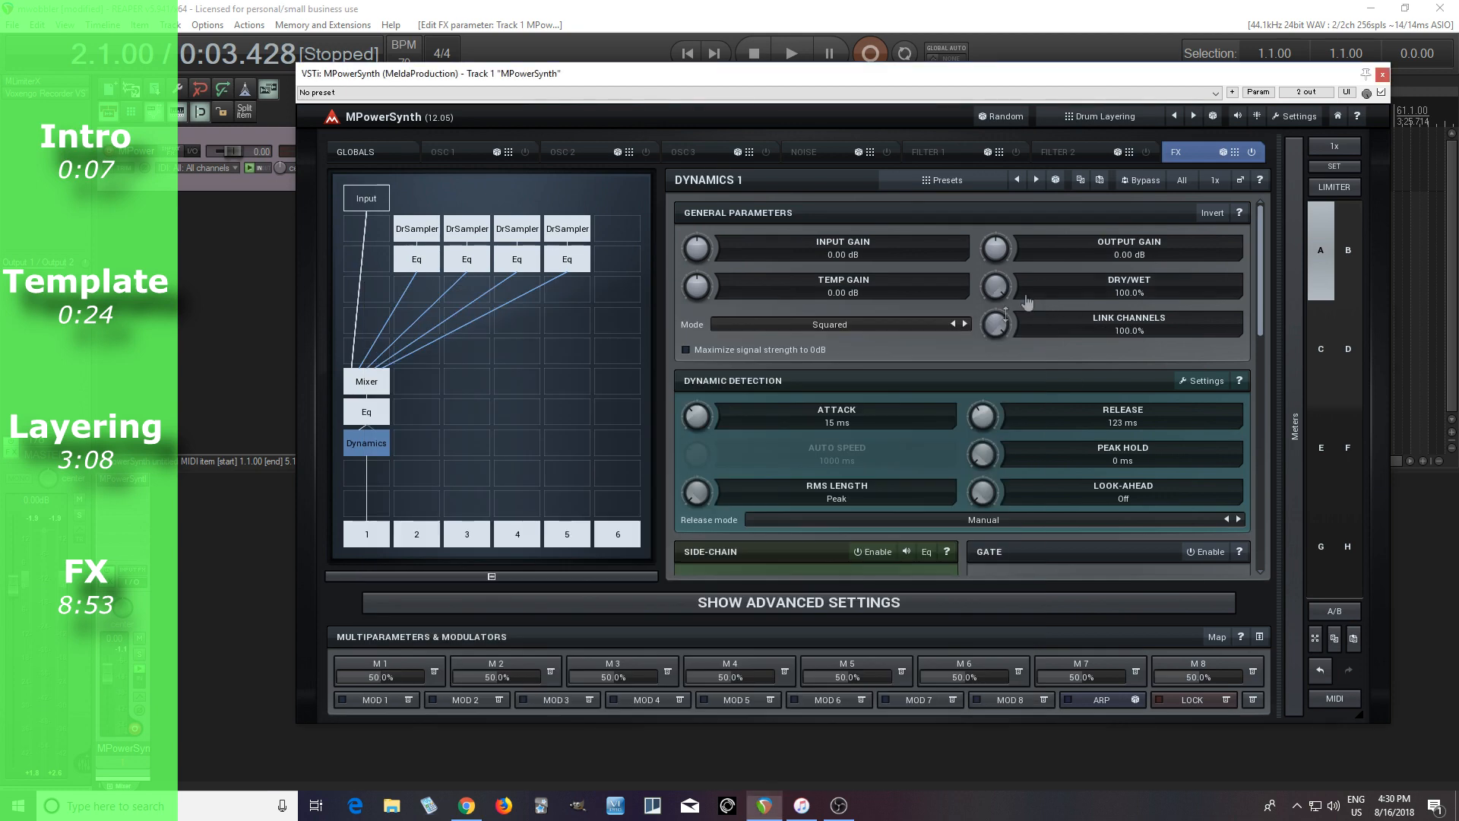
Close the synth window, open the track's MIDI item and draw a C2 note from bar 2 to bar 4.
click(1383, 75)
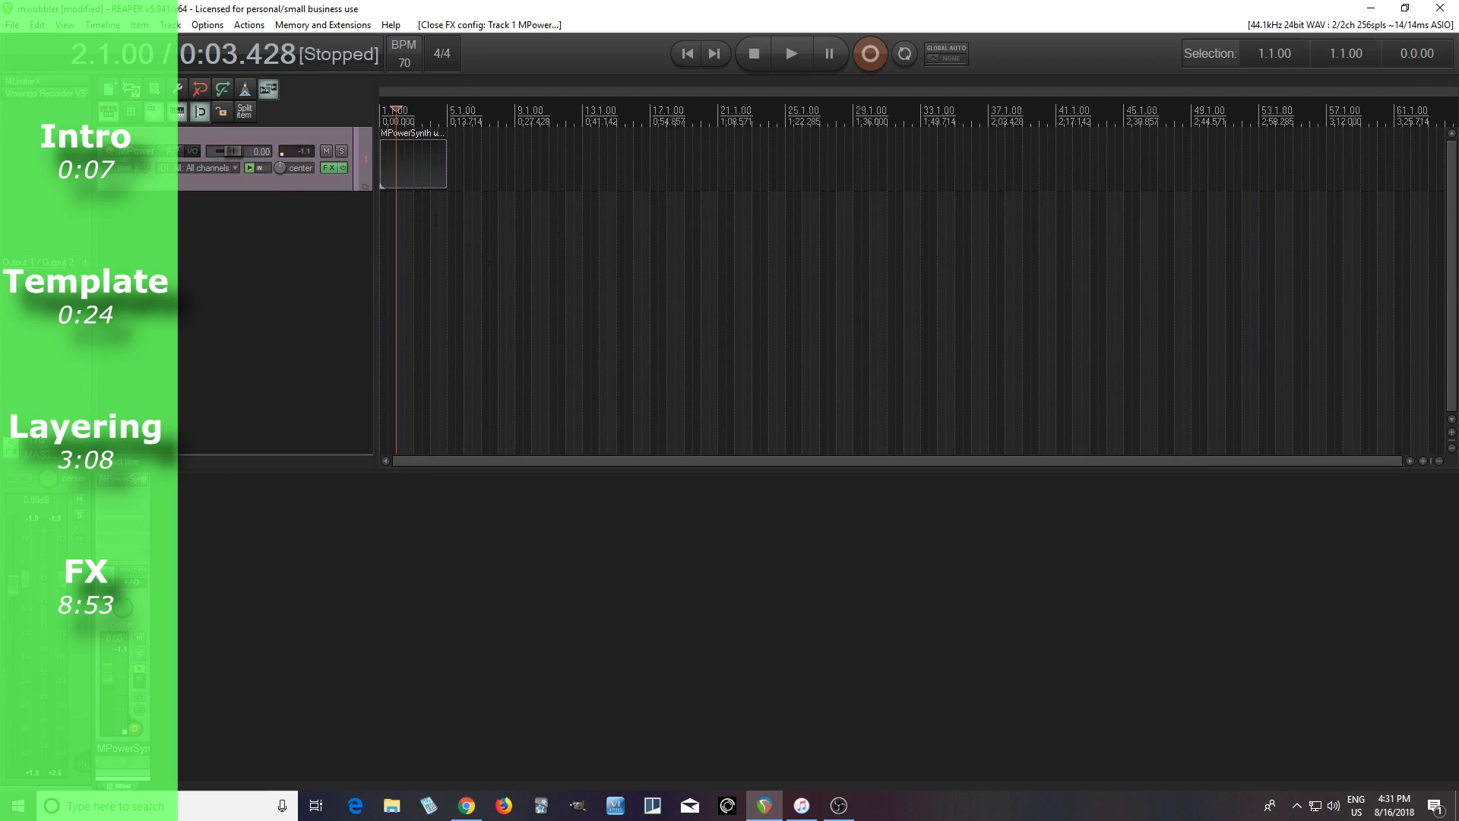
double_click(400, 176)
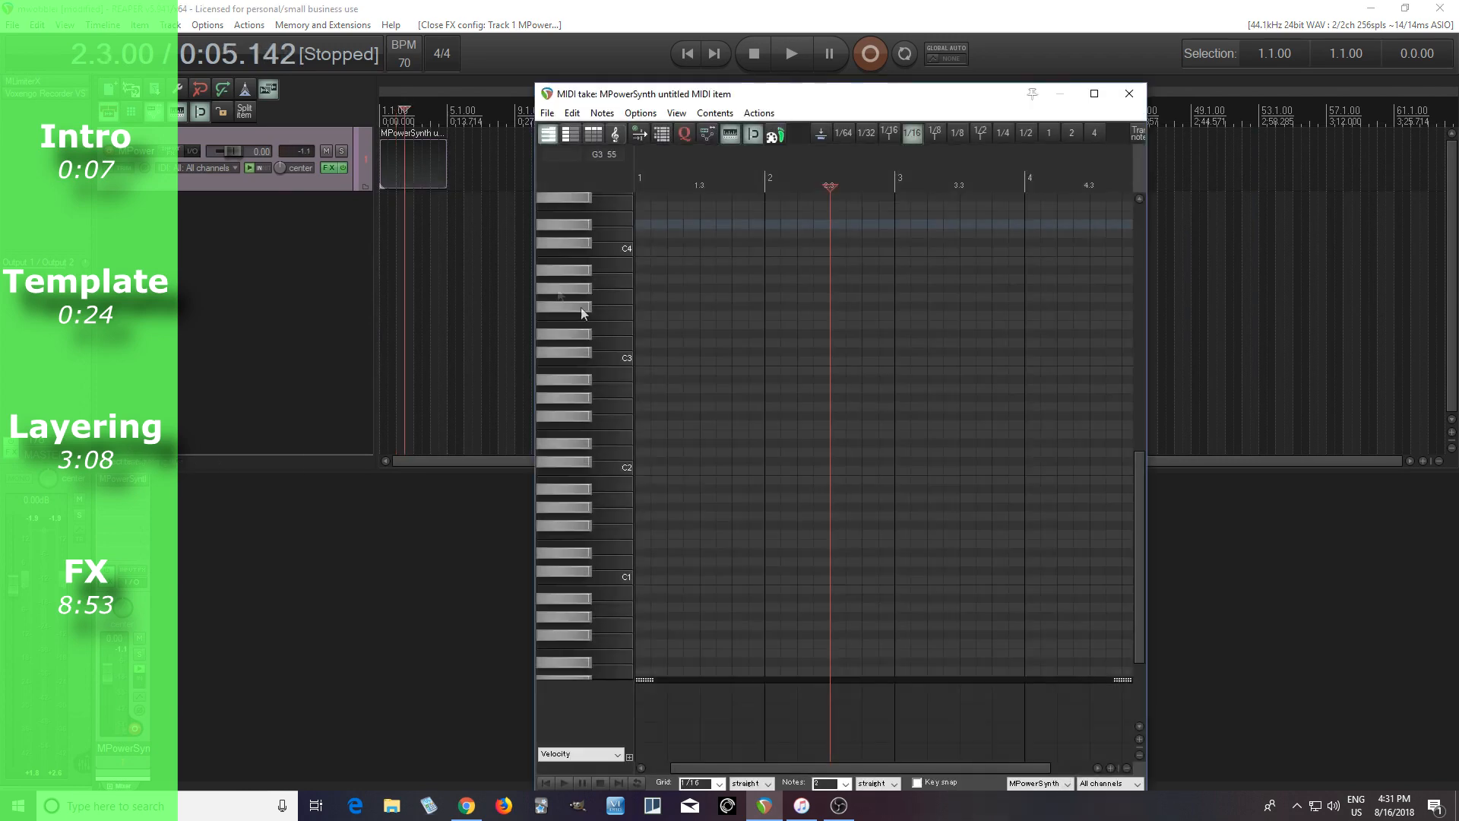
drag(716, 769, 662, 772)
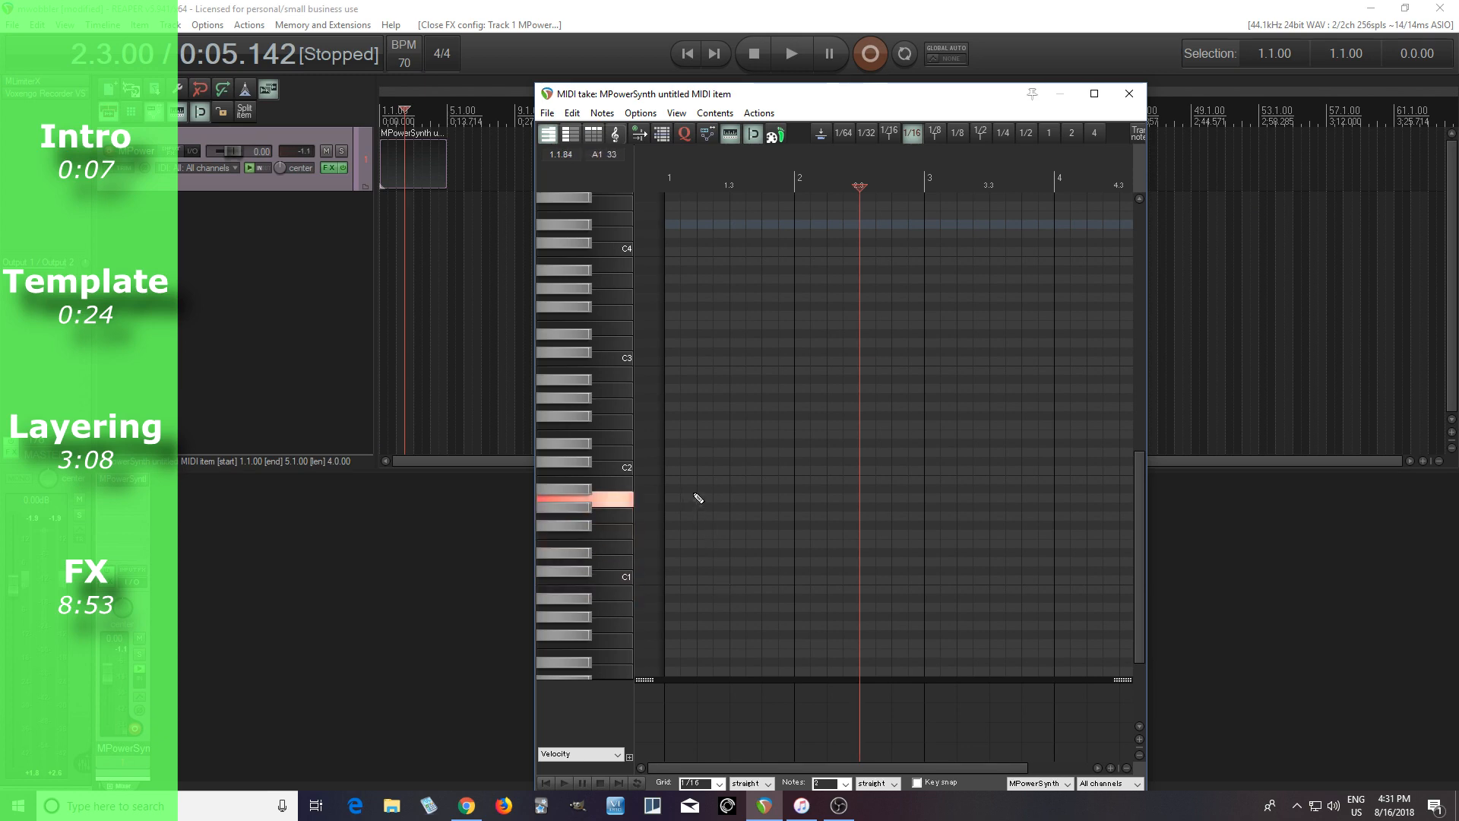
click(799, 470)
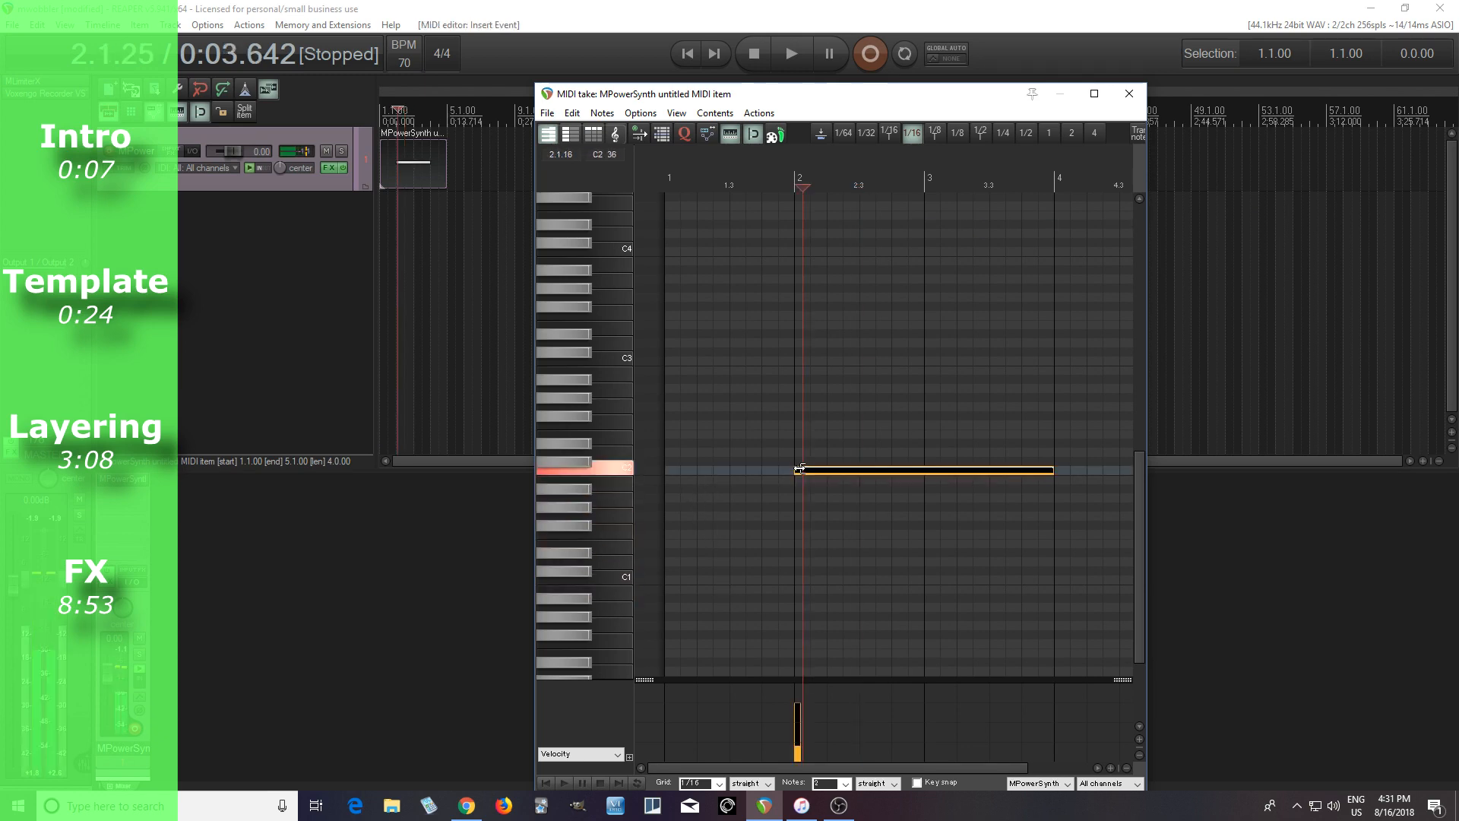
Play the project from its start to audition the layered kick, and stop playback.
click(688, 55)
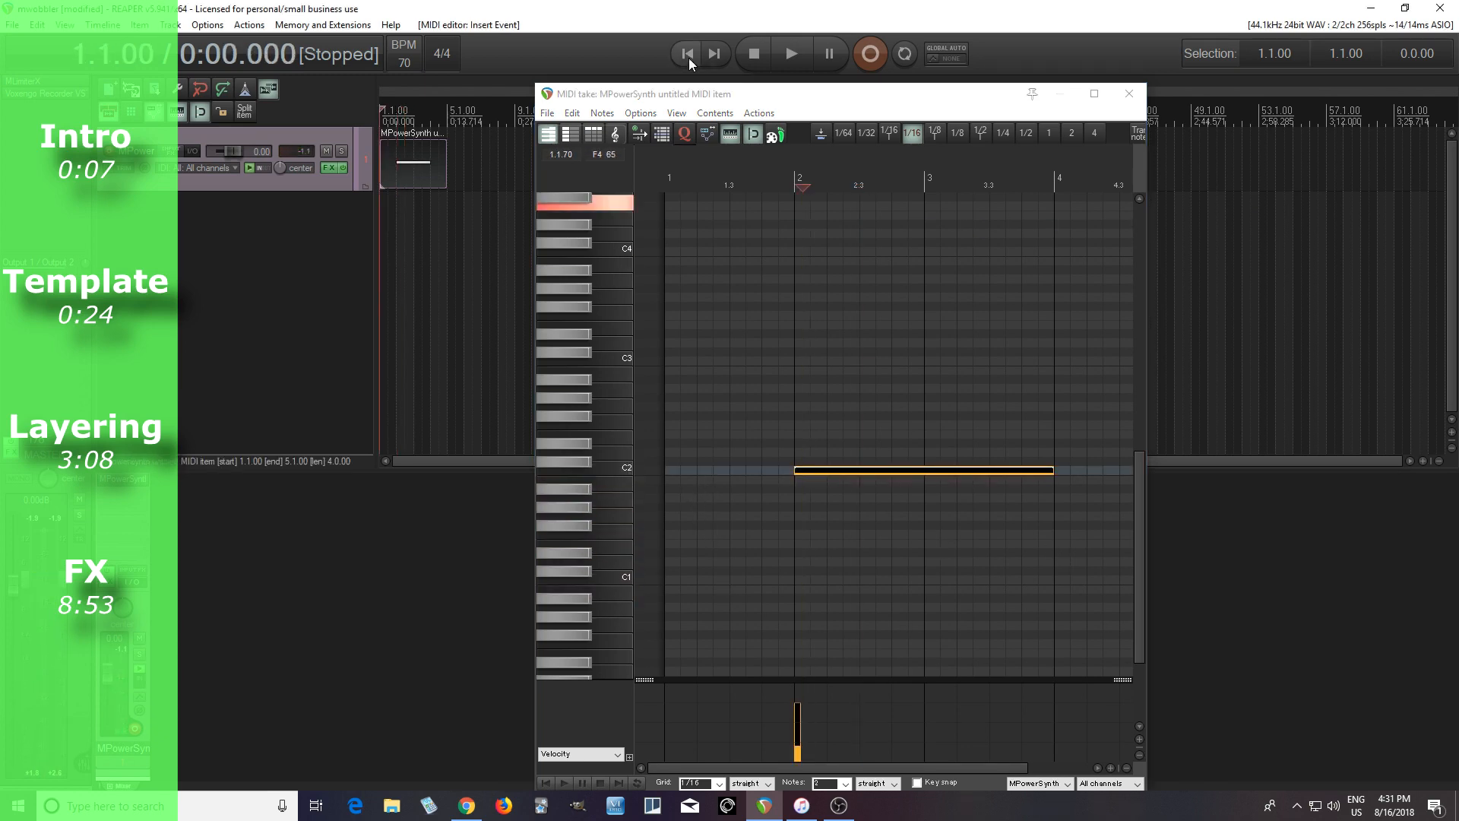
click(791, 47)
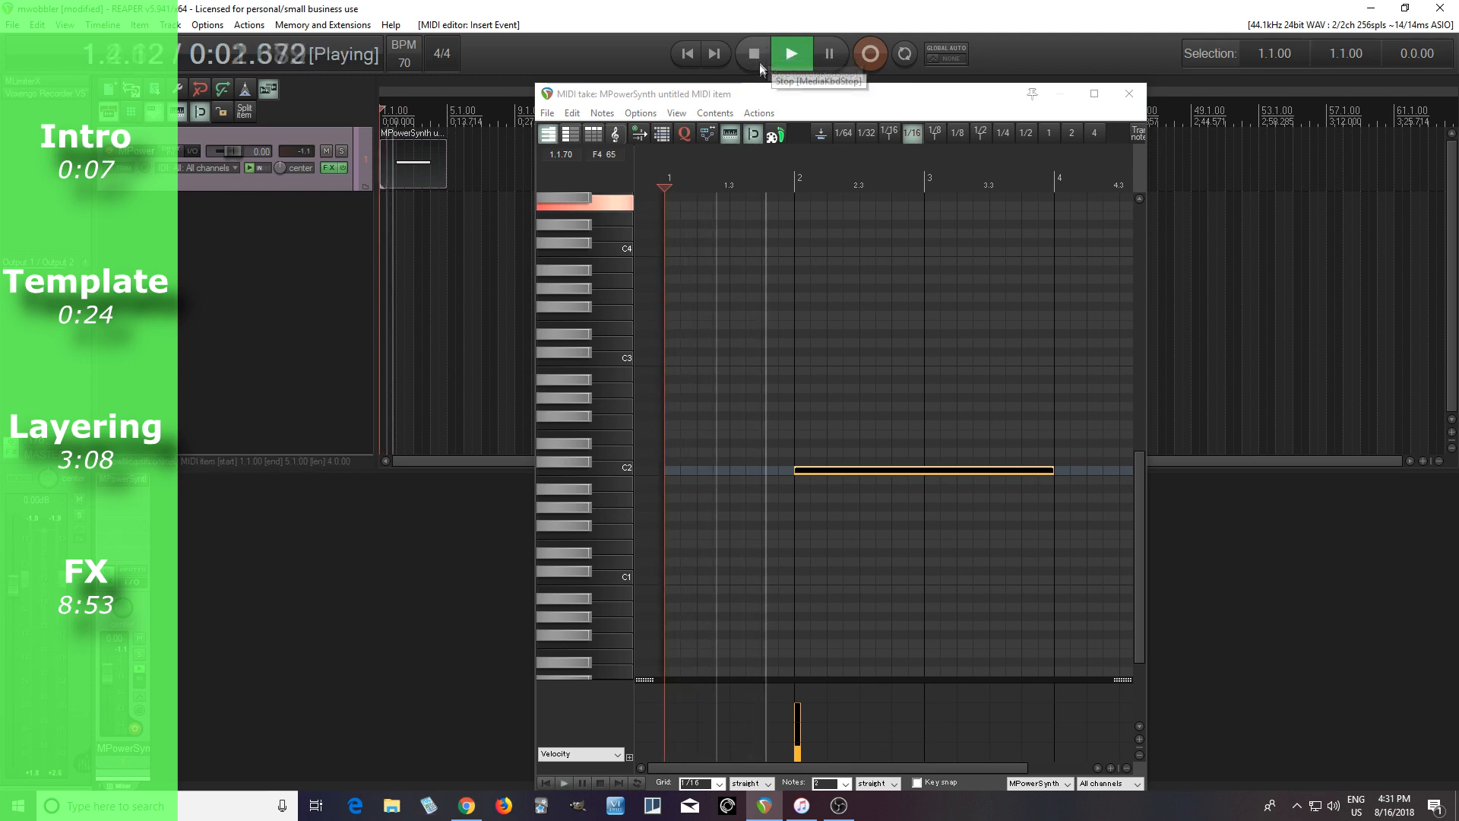
click(760, 66)
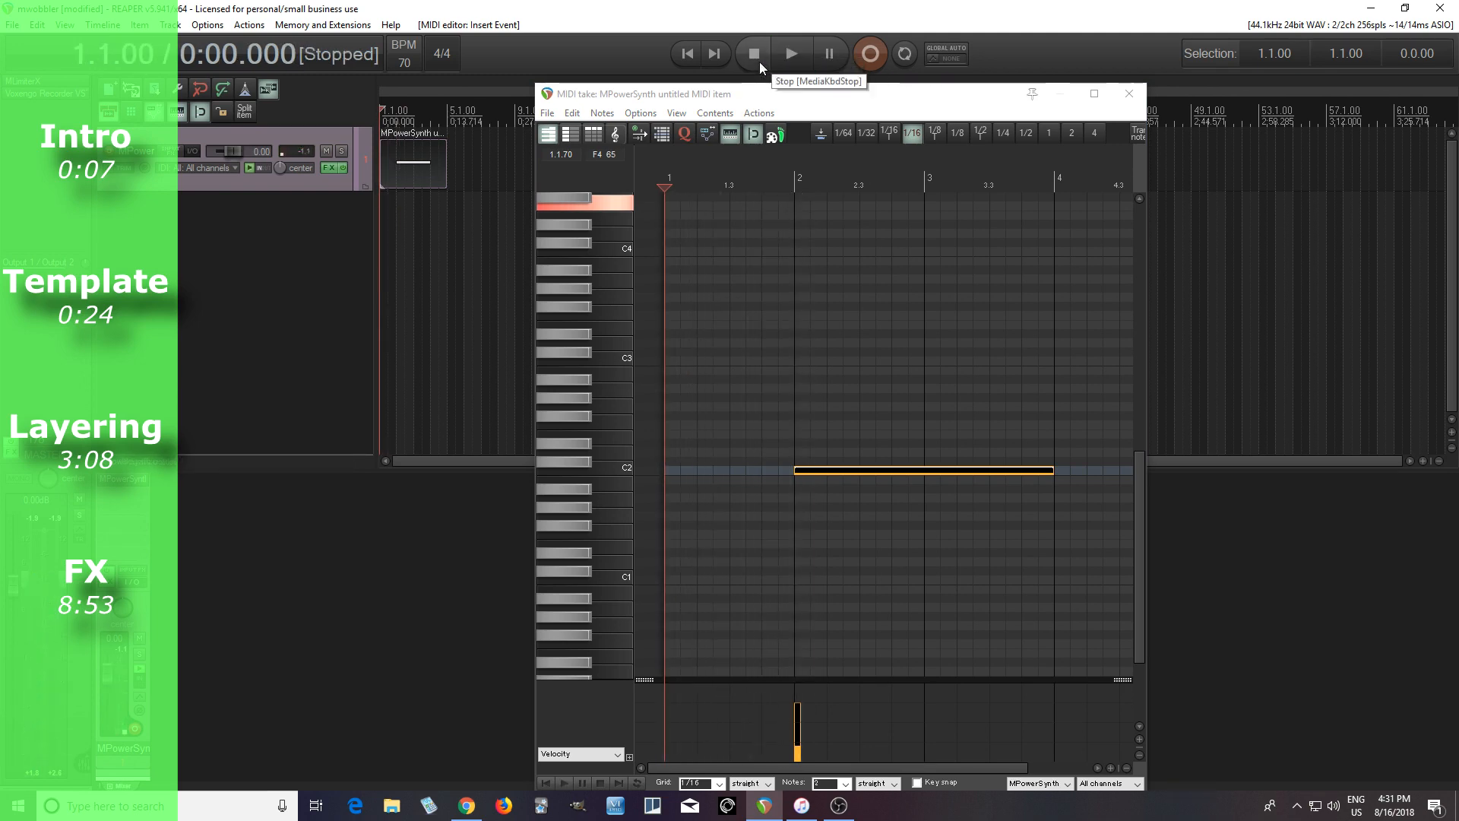
Freeze the MPowerSynth track to mono.
right_click(305, 182)
mouse_move(386, 281)
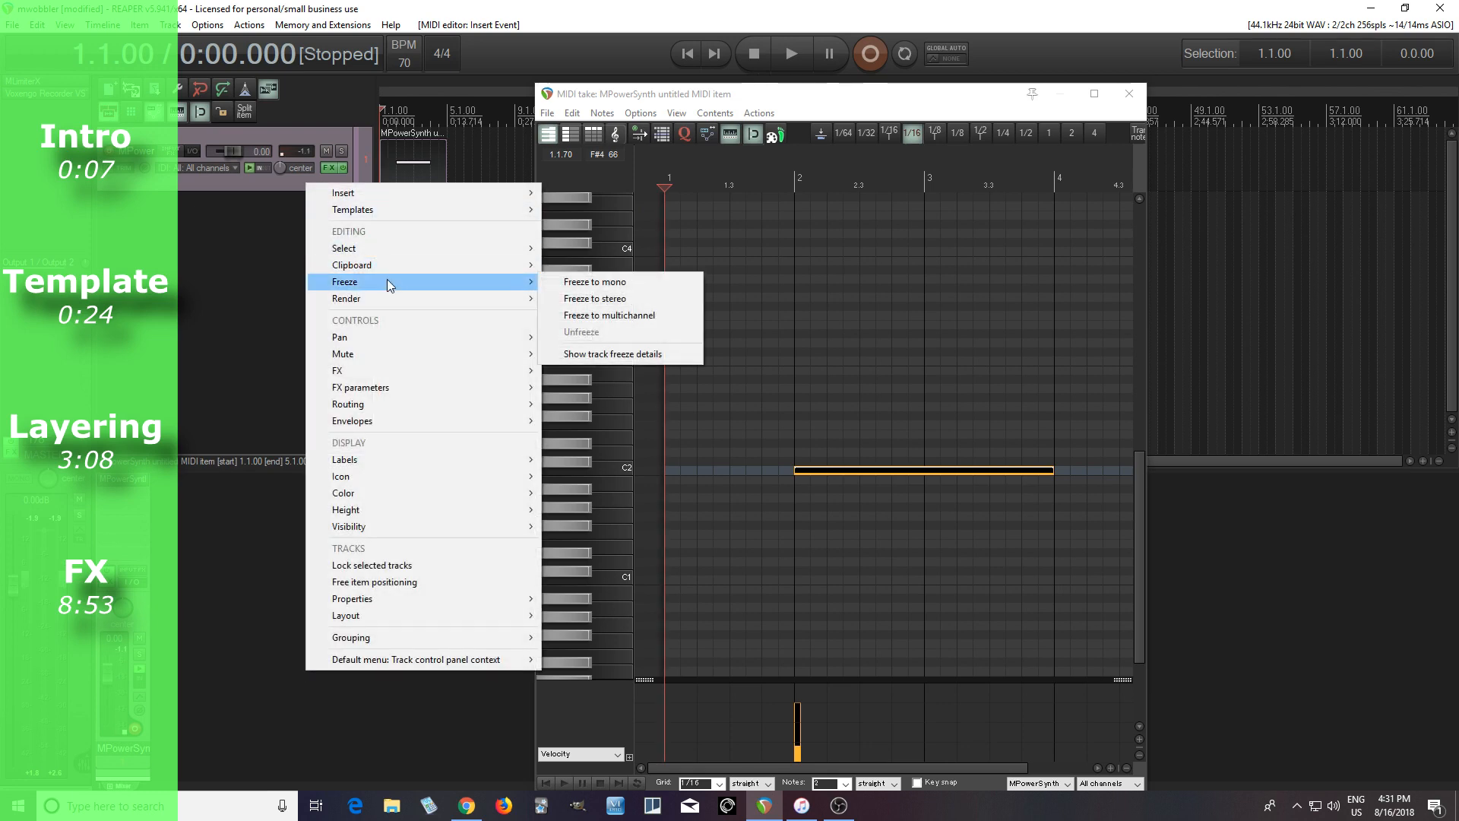
click(557, 280)
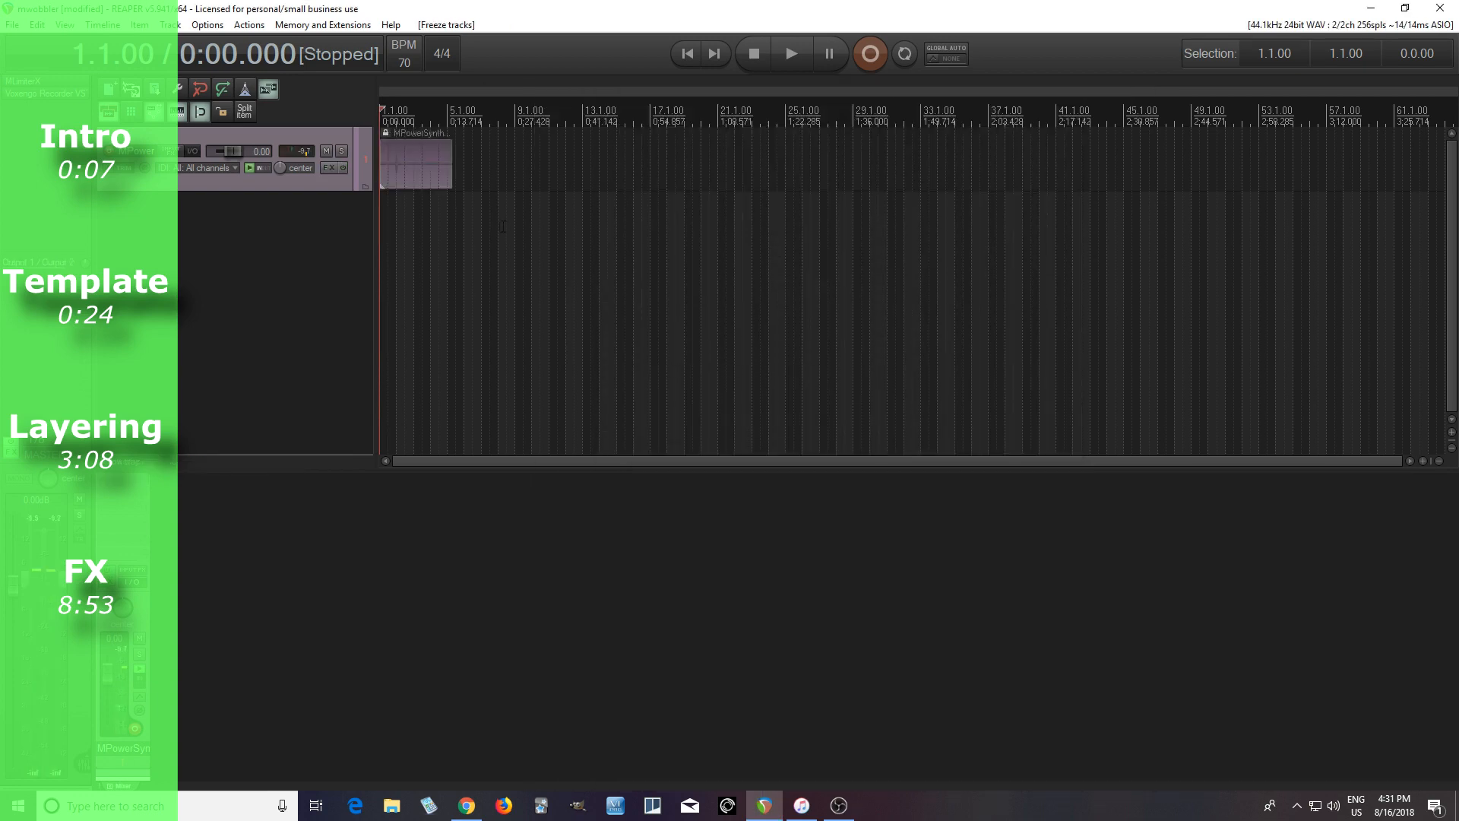
Play the frozen kick audio starting shortly before bar 2.
scroll(503, 226, up, 5)
click(447, 227)
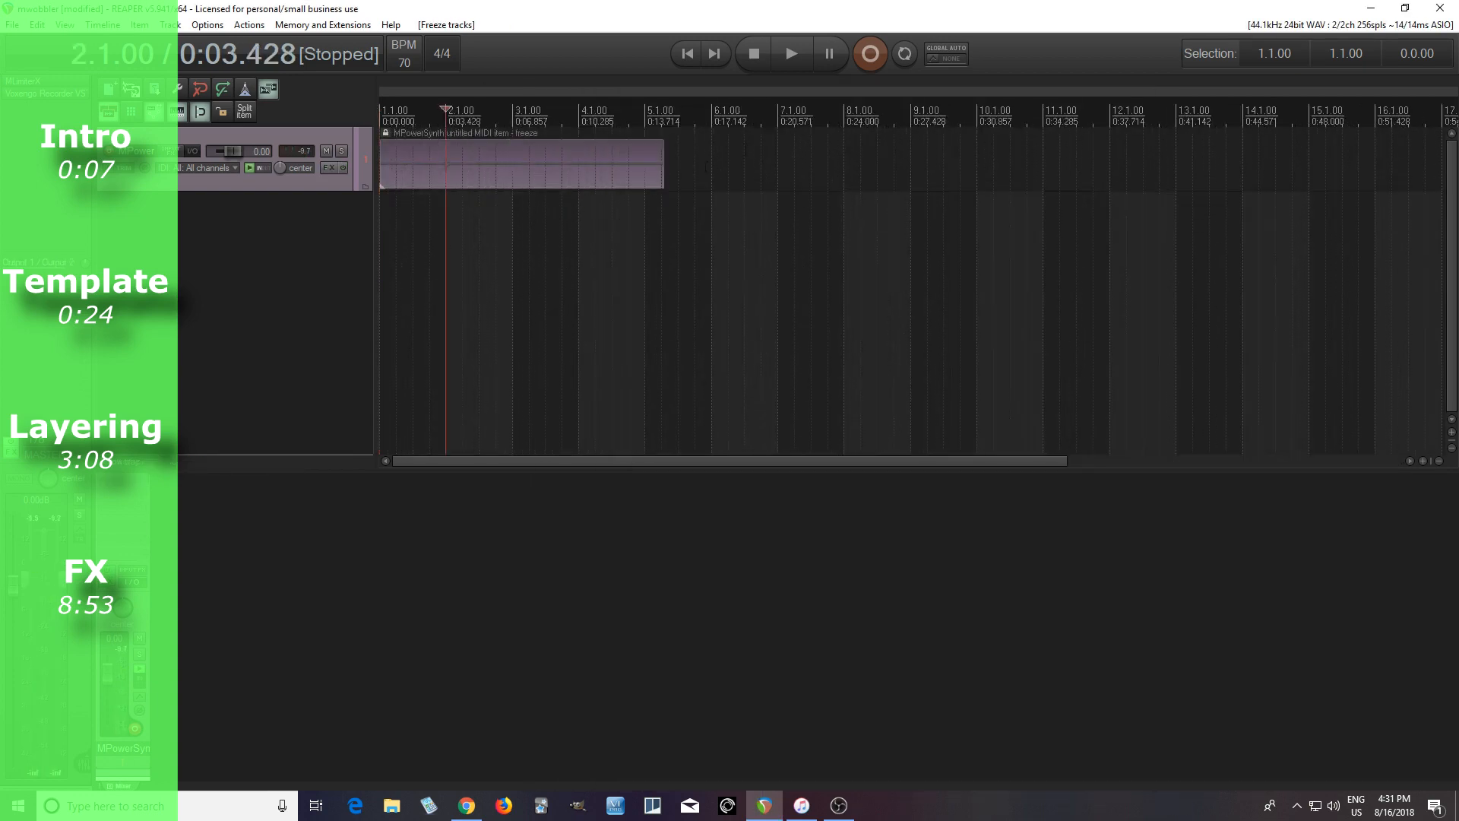
click(429, 215)
click(781, 66)
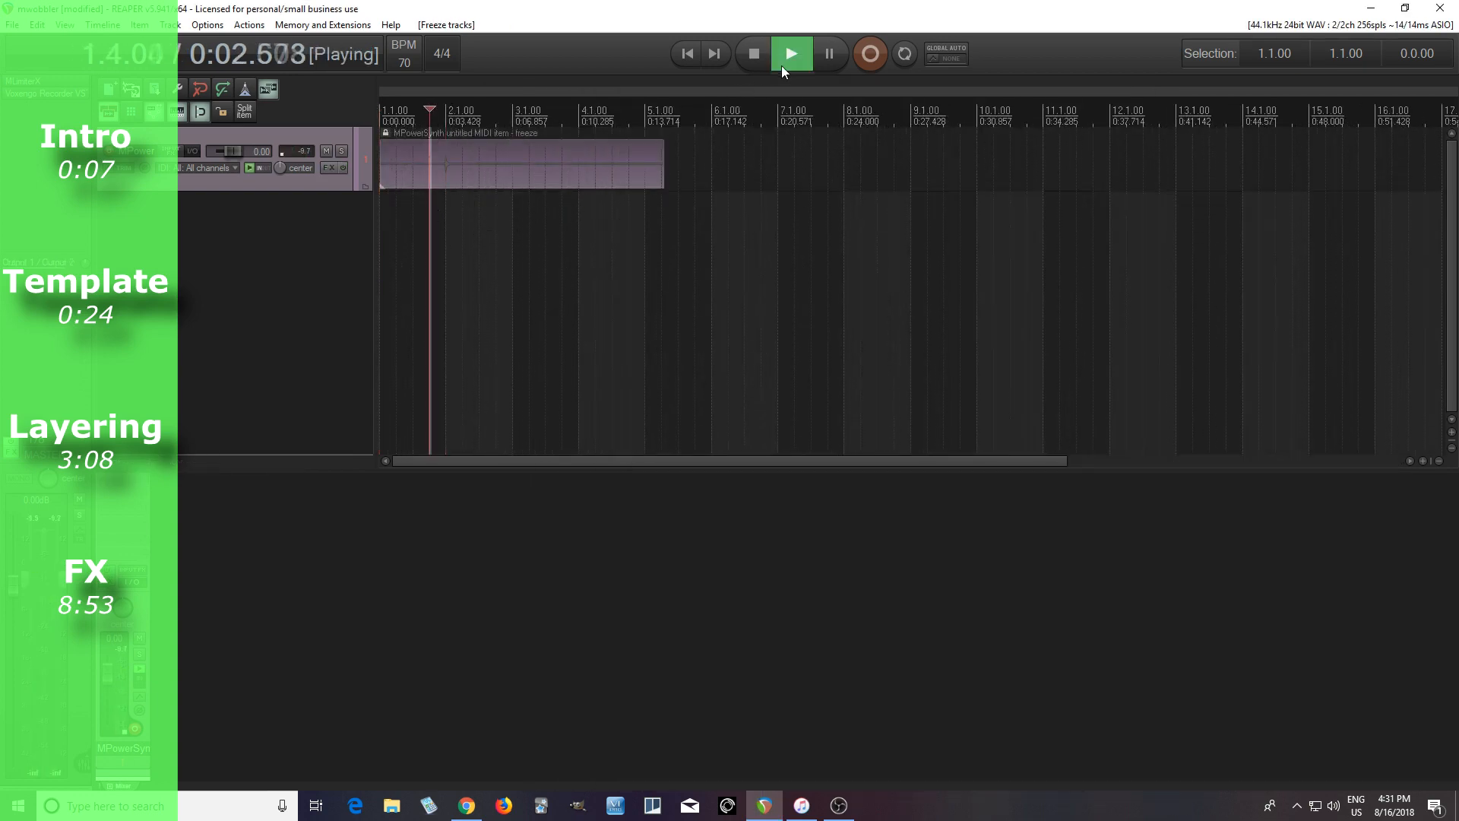
Stop playback, undo the track freeze and open the track's MPowerSynth window.
click(756, 60)
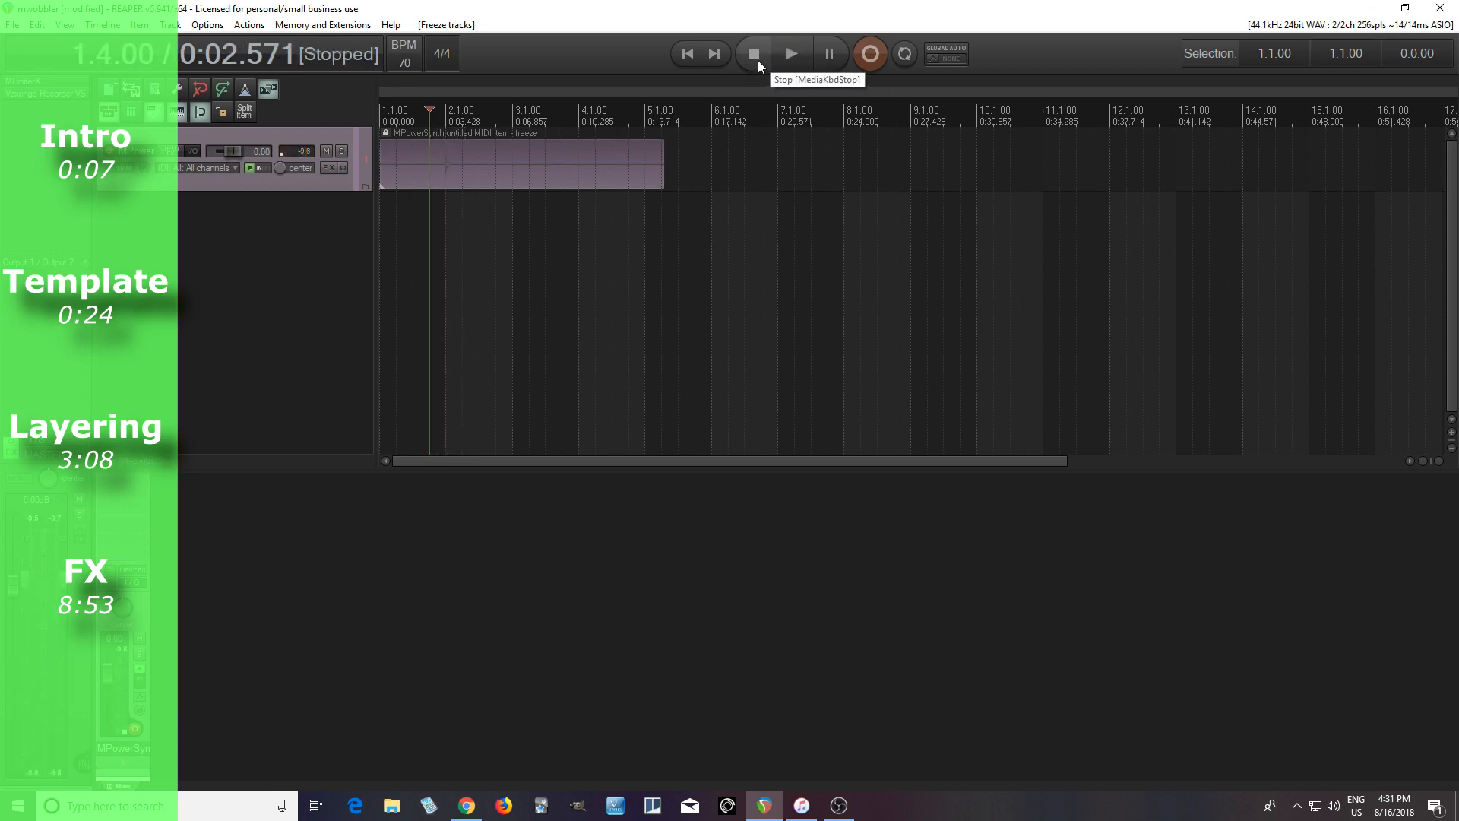
key(ctrl+z)
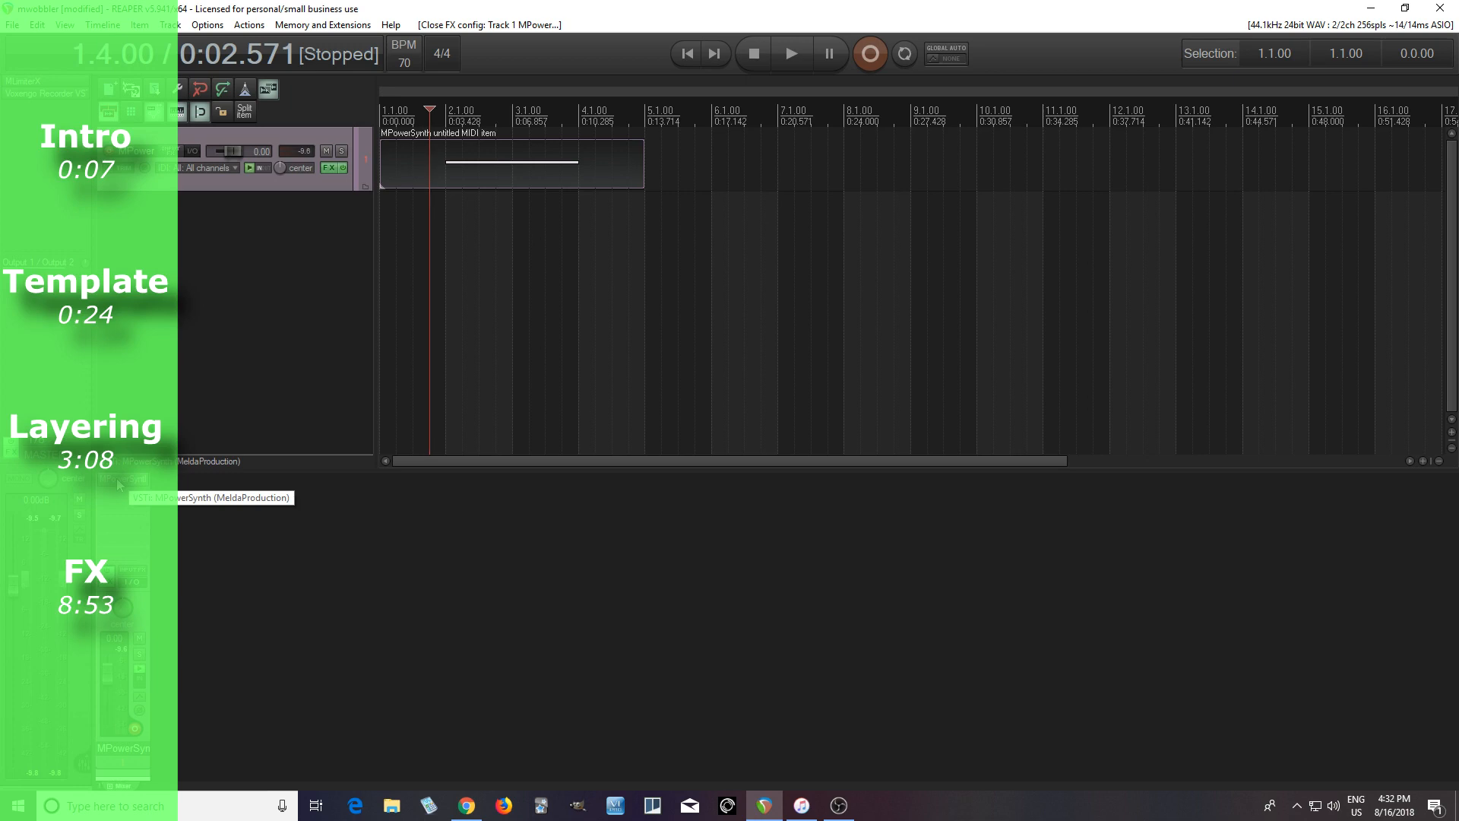
click(119, 484)
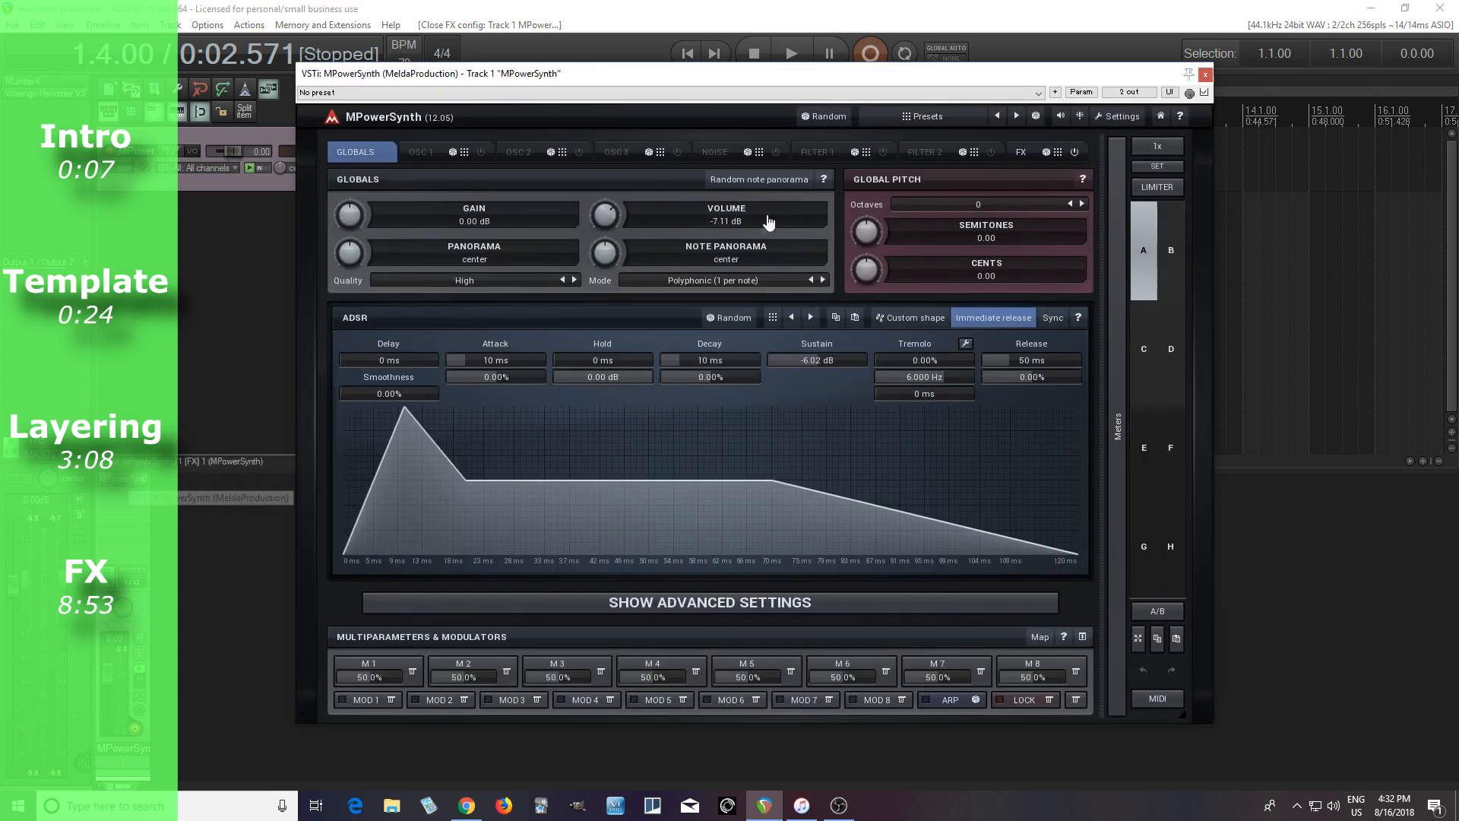
Add an MDrummer Sampler to the first slot of column 2 in the FX grid and set its root path to Custom.
click(1022, 150)
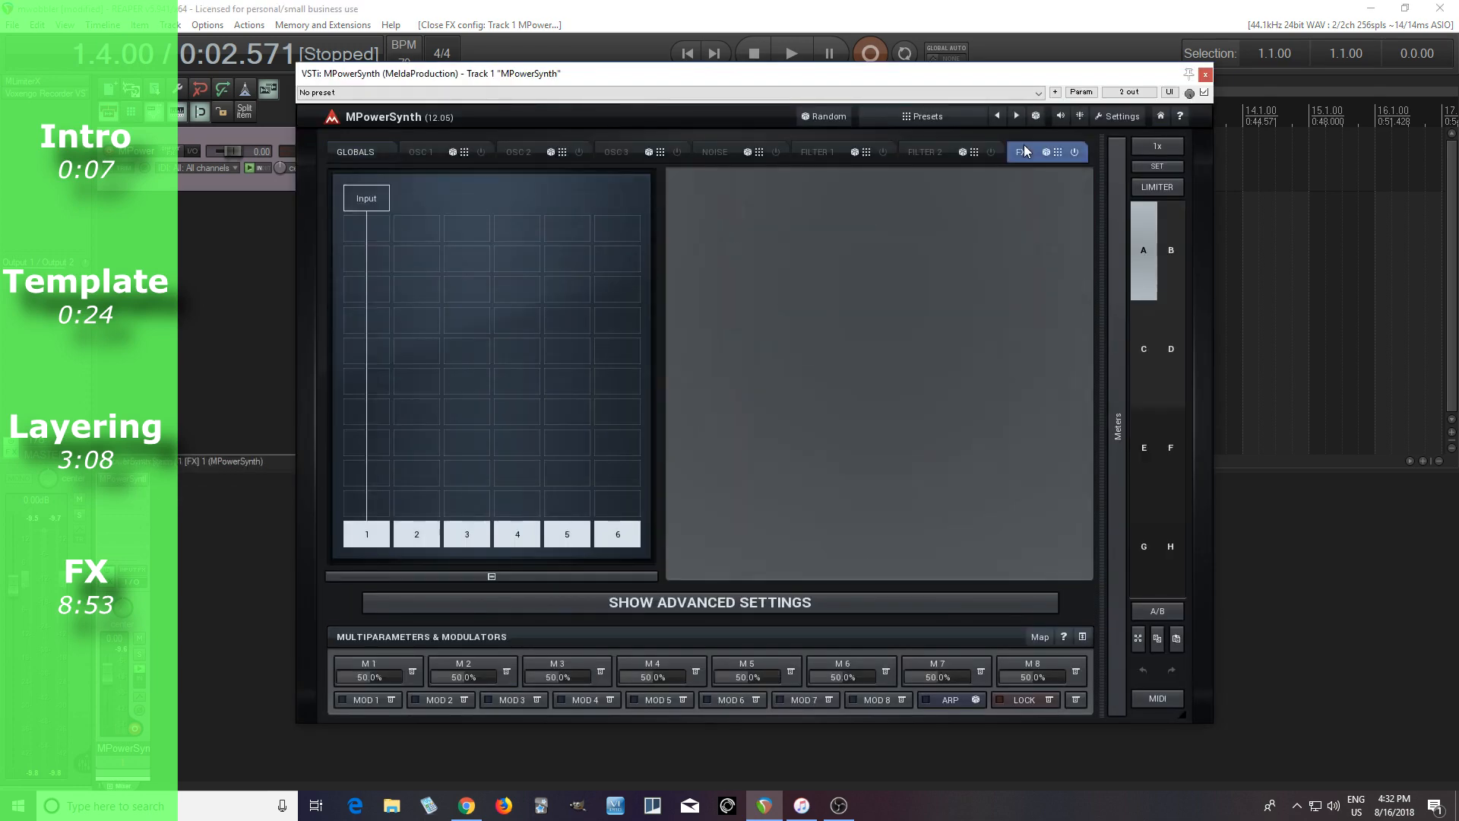
click(403, 241)
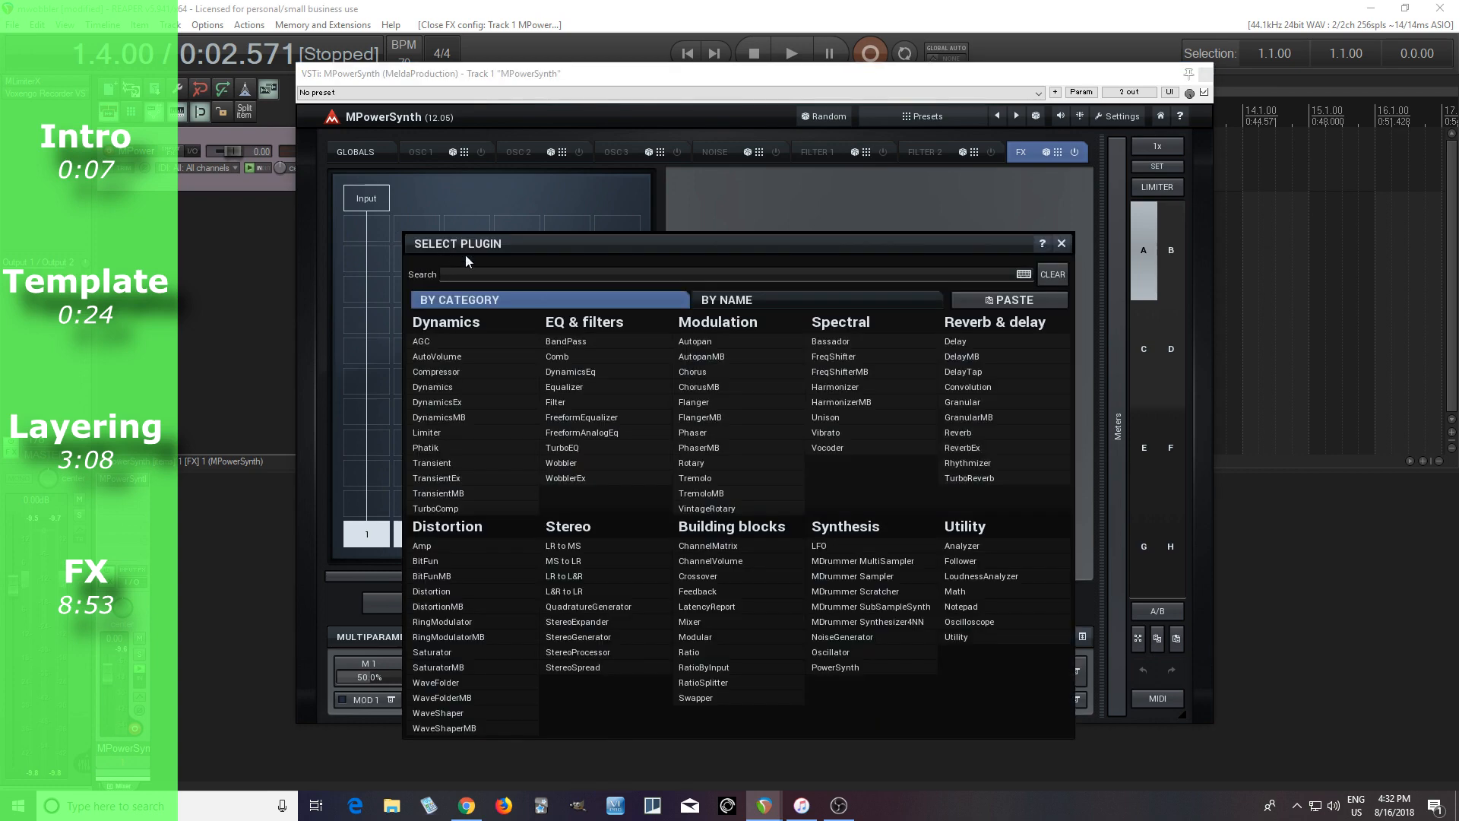
click(874, 576)
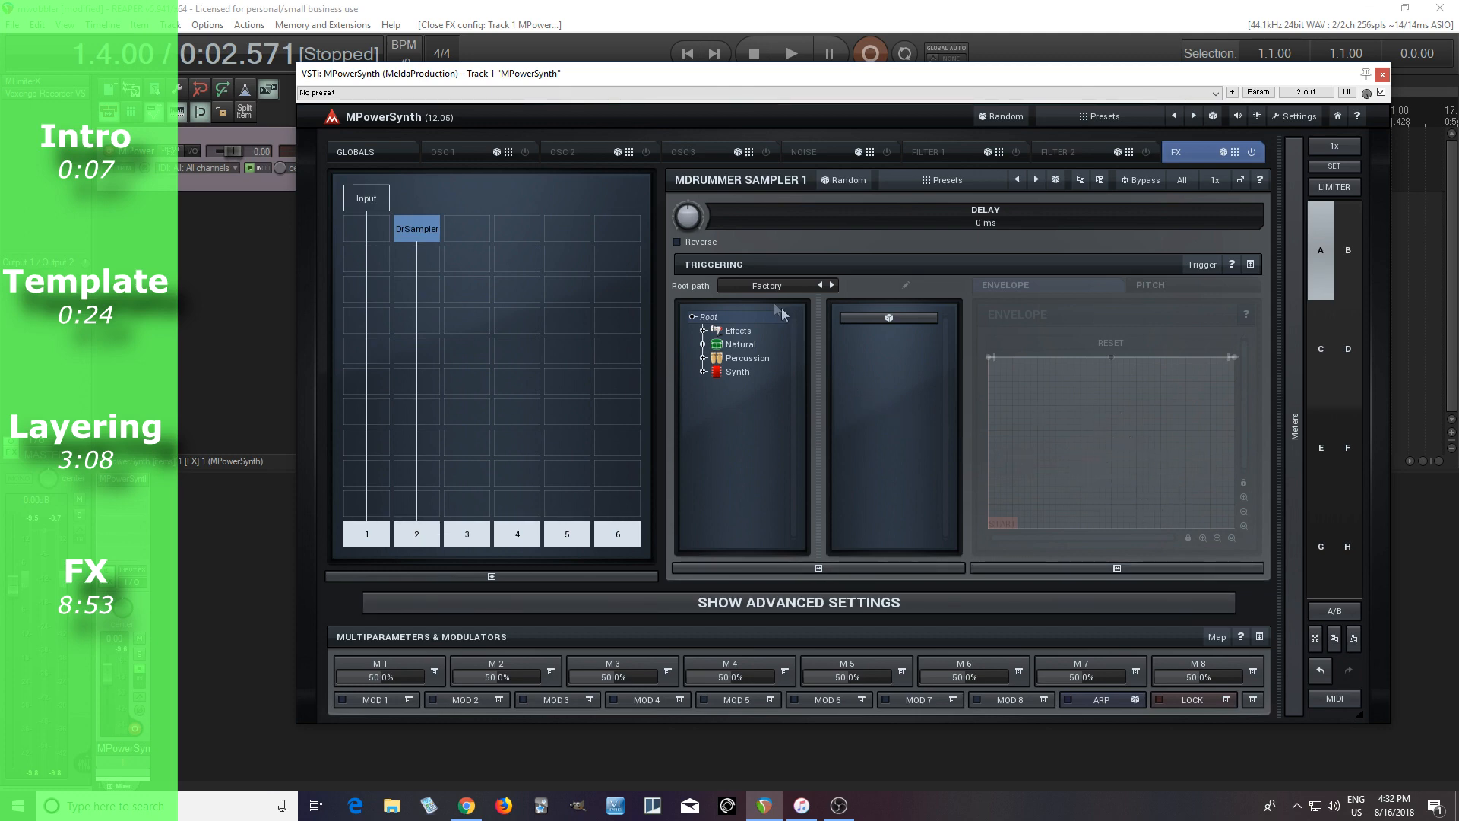
click(761, 286)
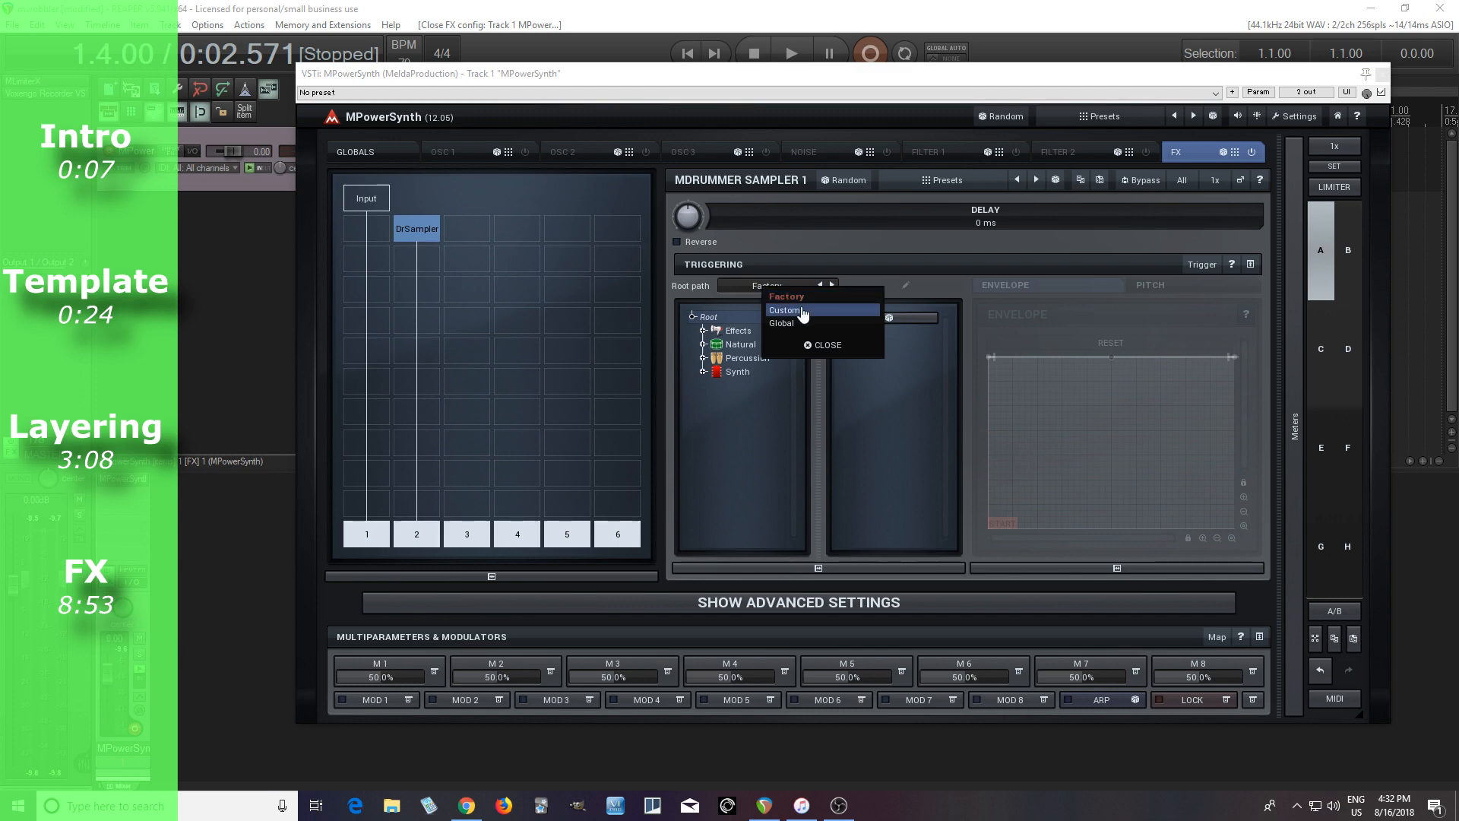
click(801, 310)
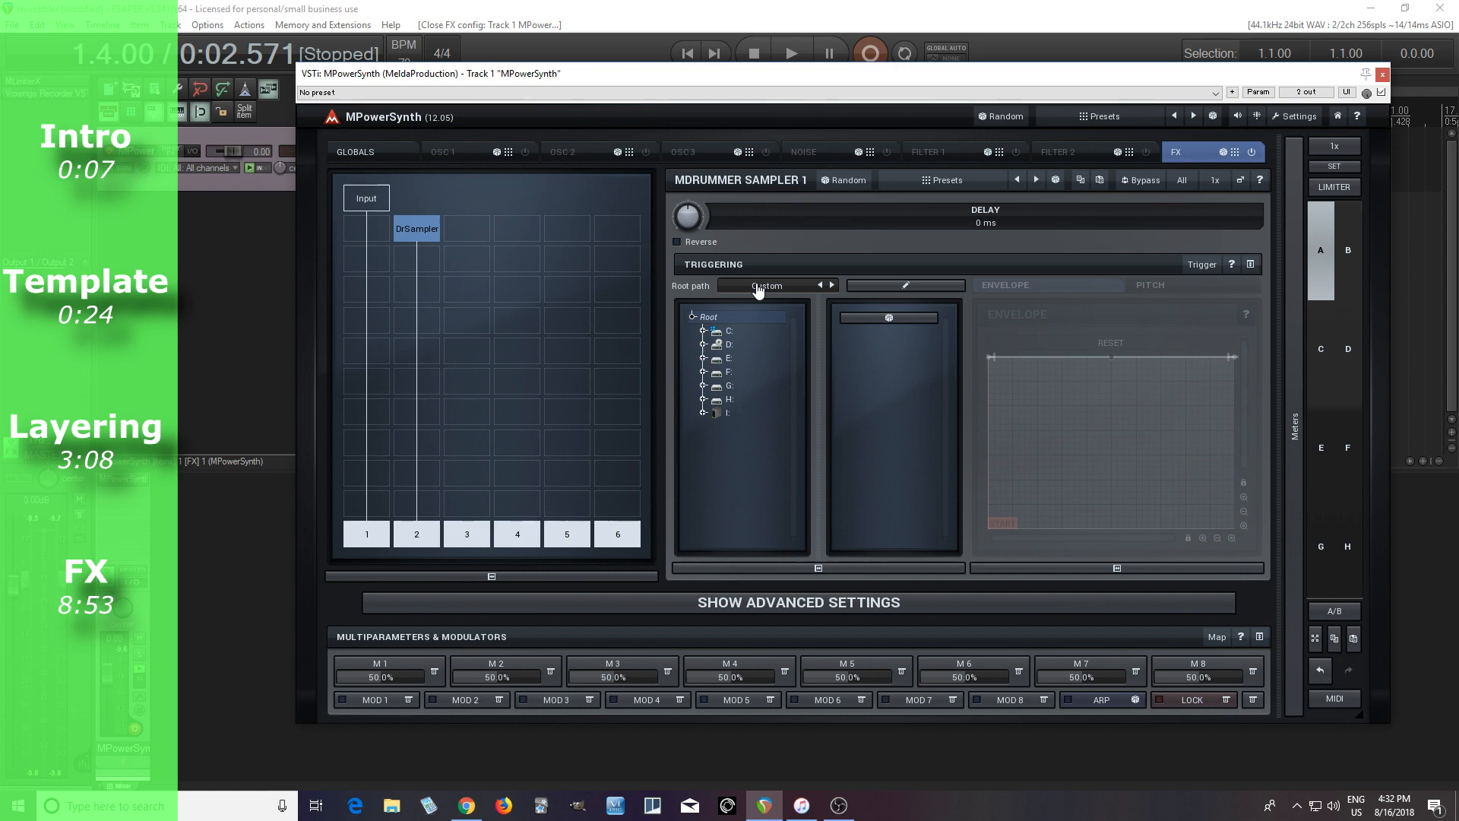
Load the Drum Layering preset from the Templates folder and close the preset browser.
click(1129, 114)
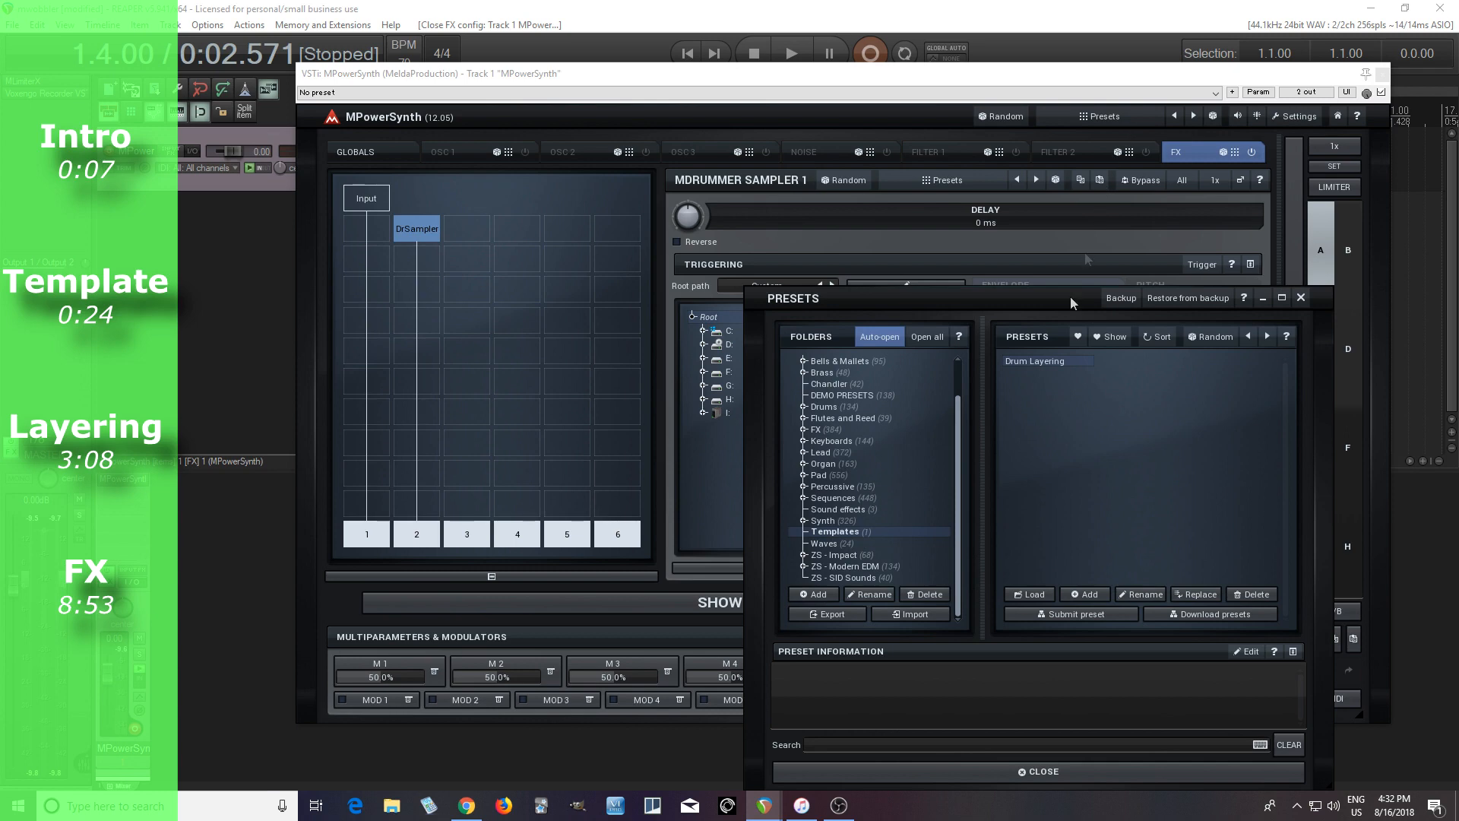
click(1024, 361)
click(1095, 772)
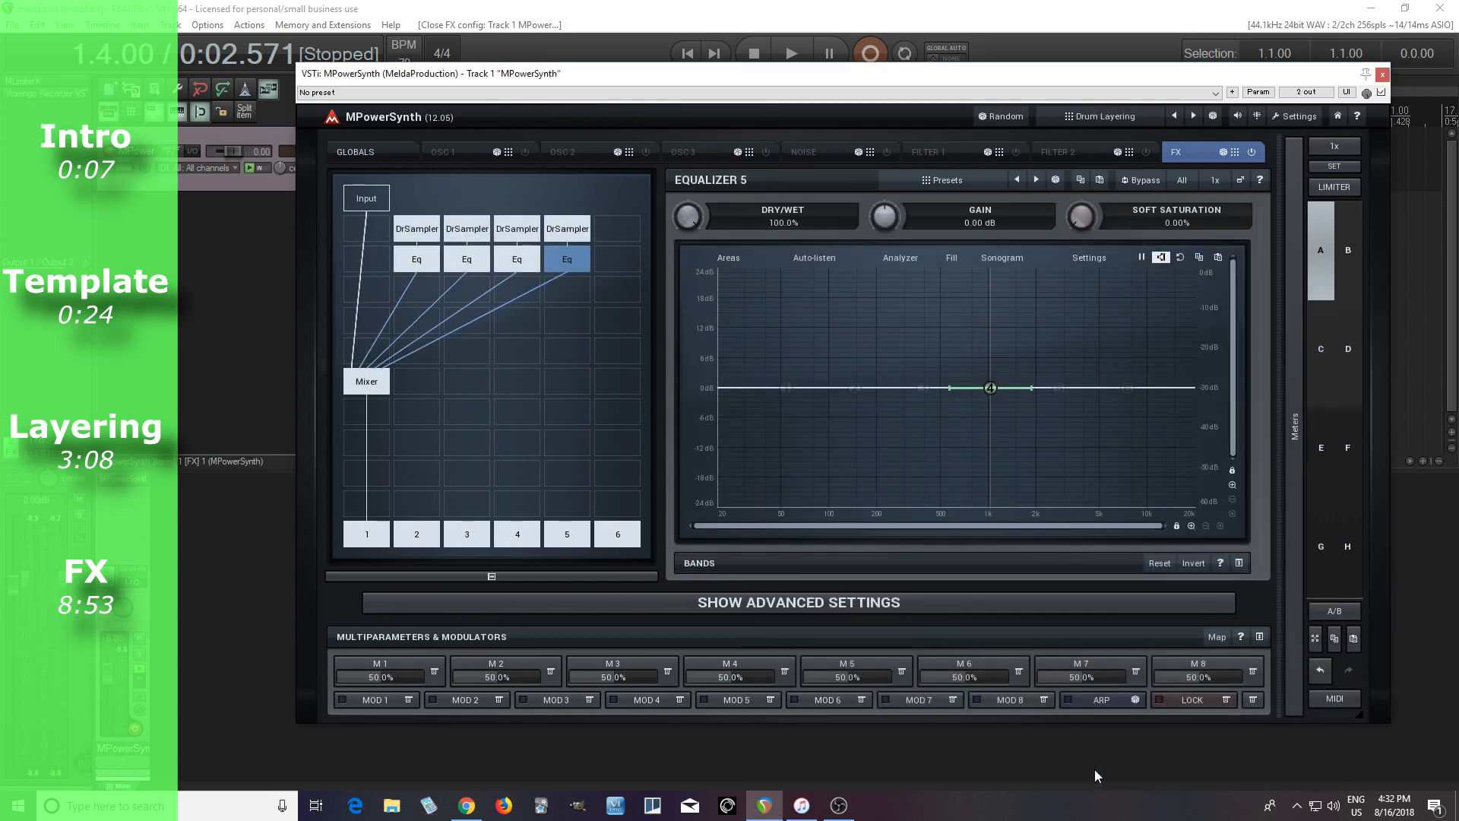